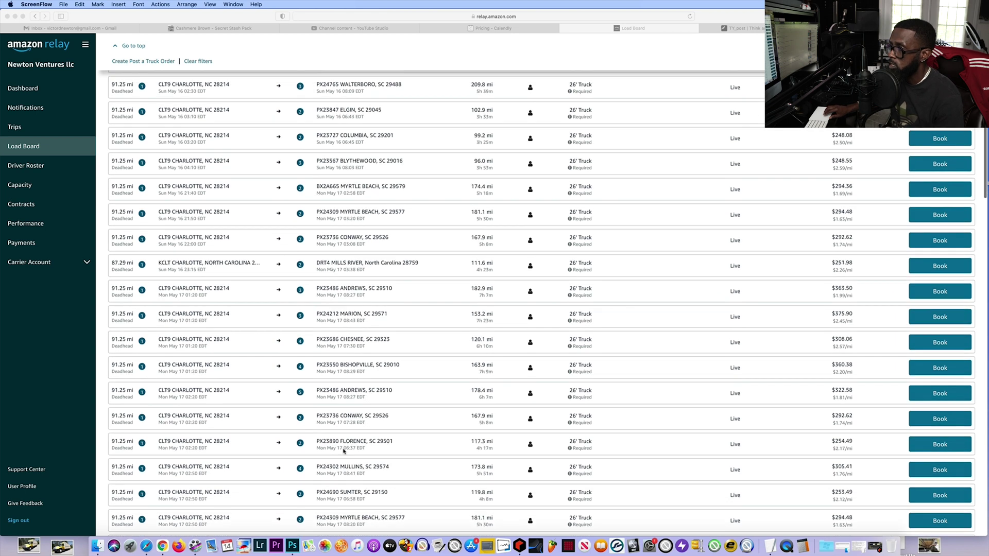
- Change the load search origin from Columbia to ST. LOUIS, MI
scroll(343, 450, up, 1)
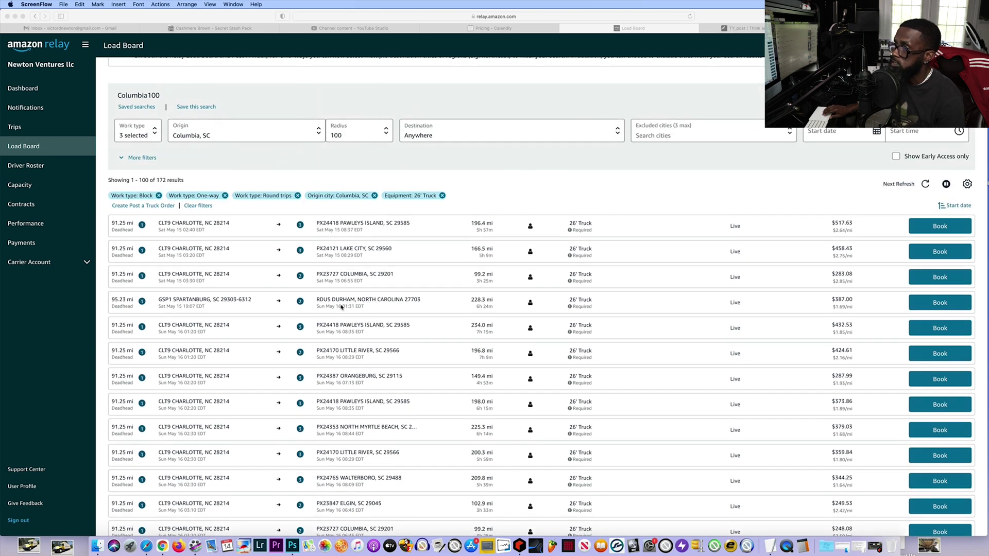
scroll(257, 386, down, 15)
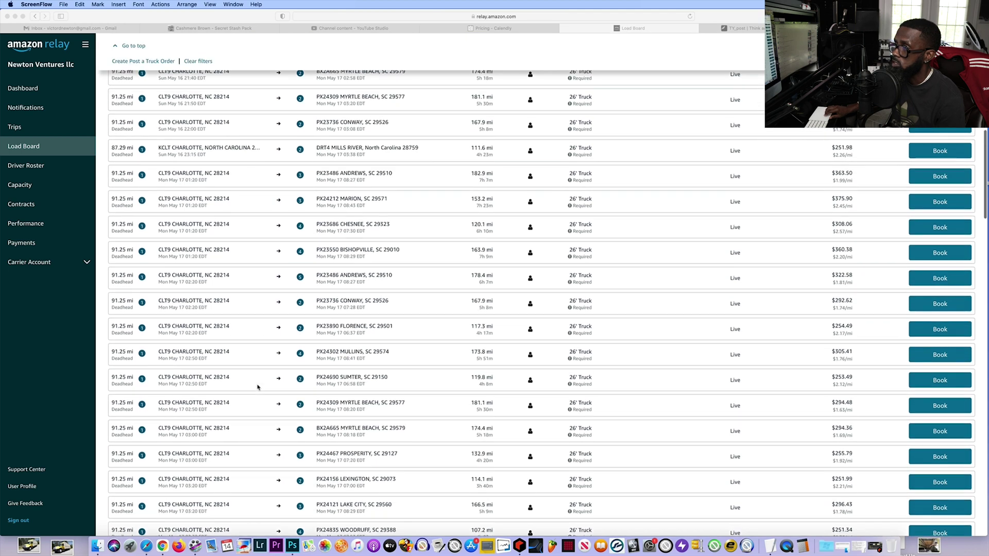
scroll(257, 387, up, 15)
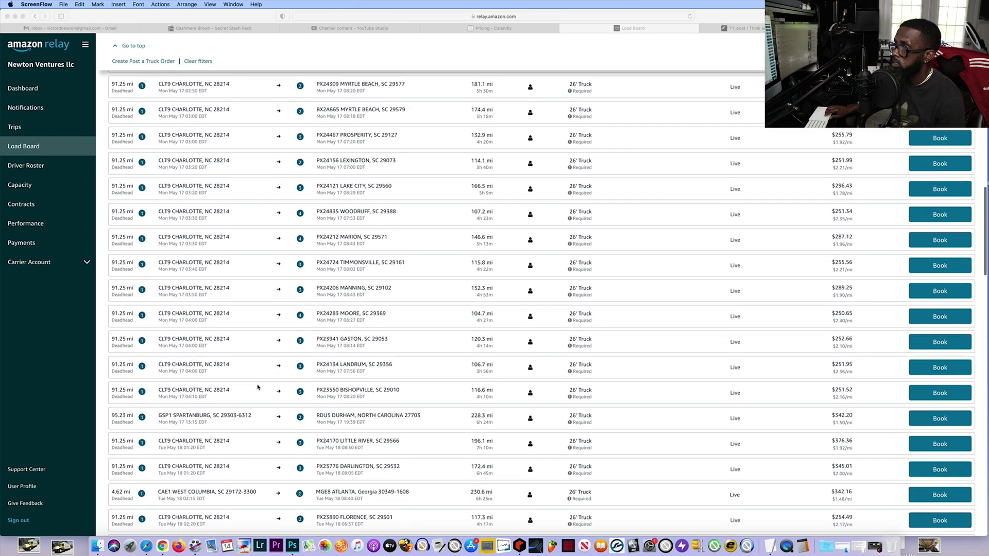
scroll(258, 386, down, 1)
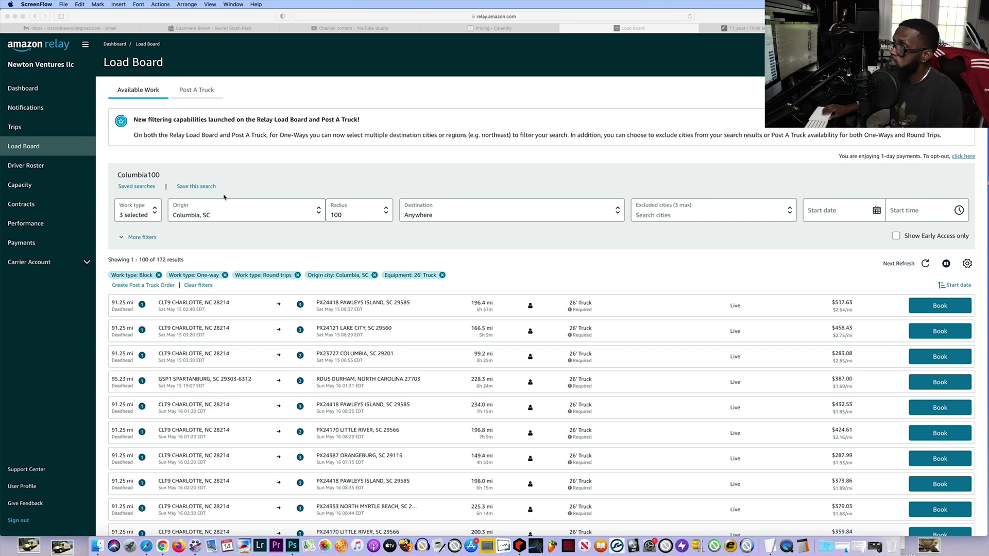
click(222, 214)
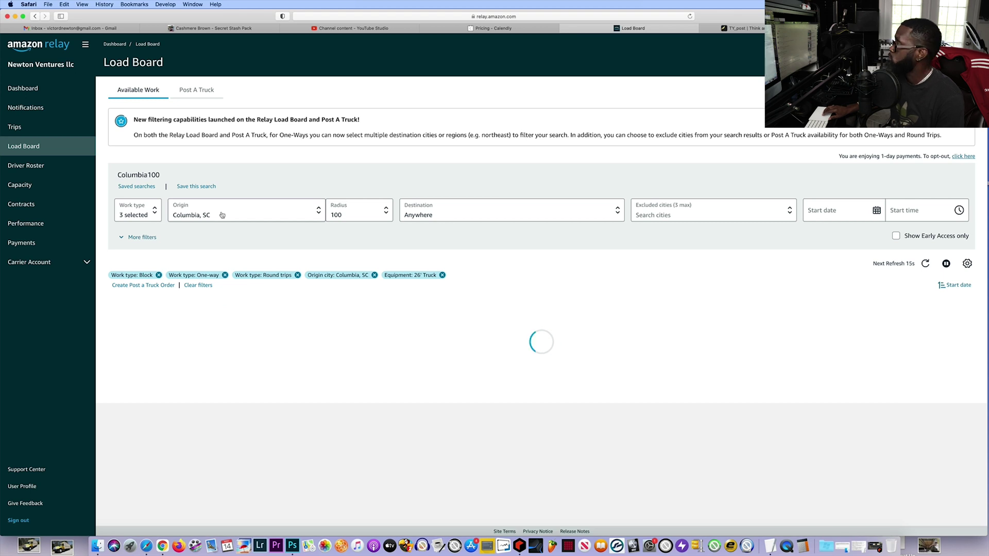
click(215, 215)
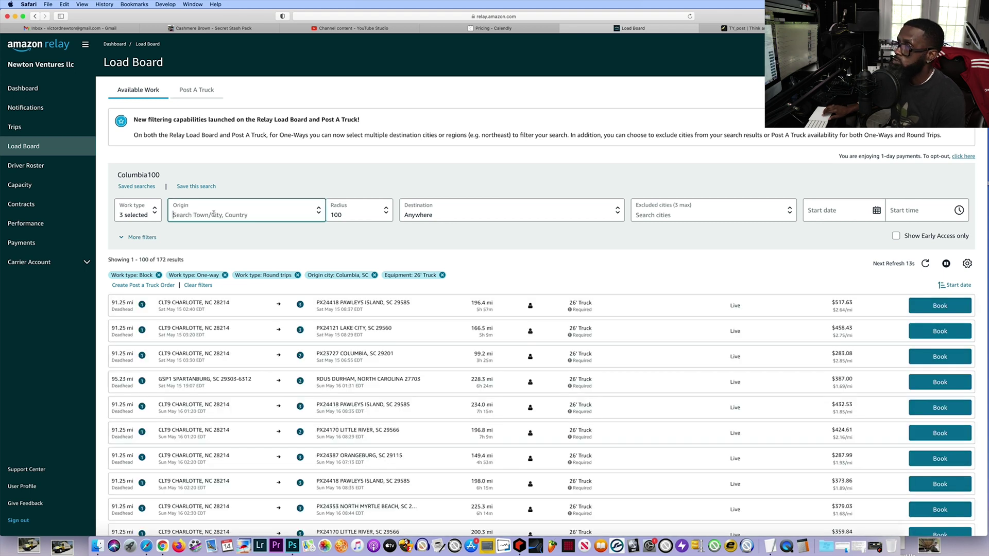
text(sr)
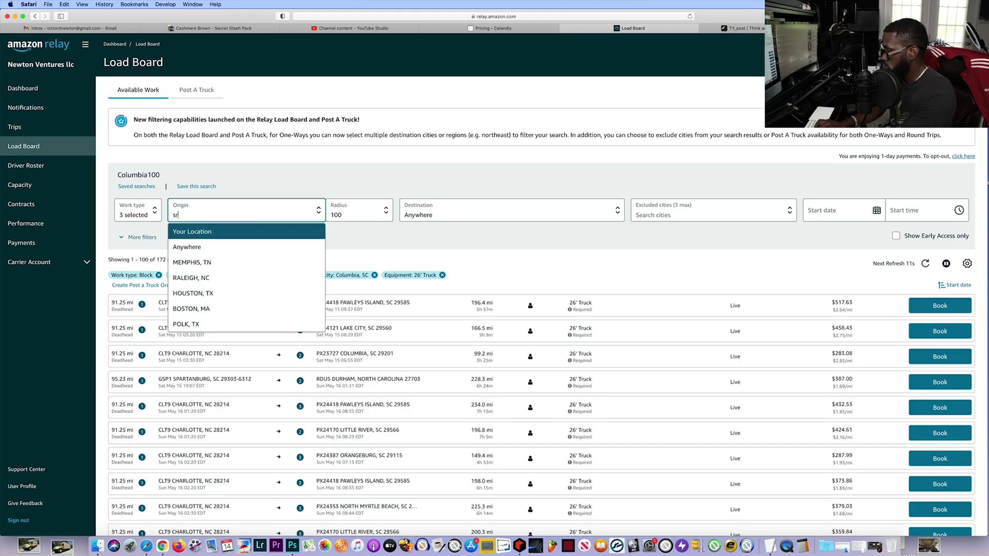
text( lou)
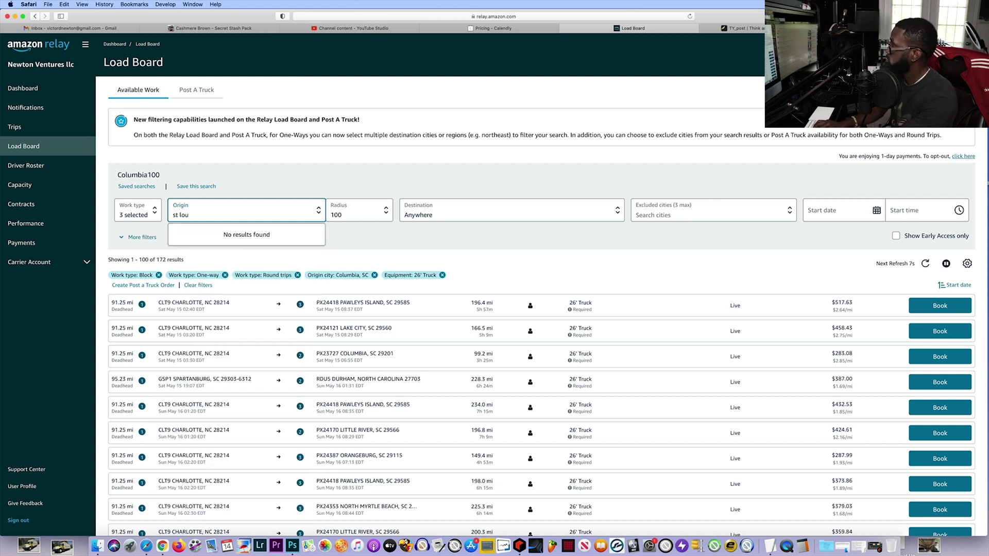
text(is)
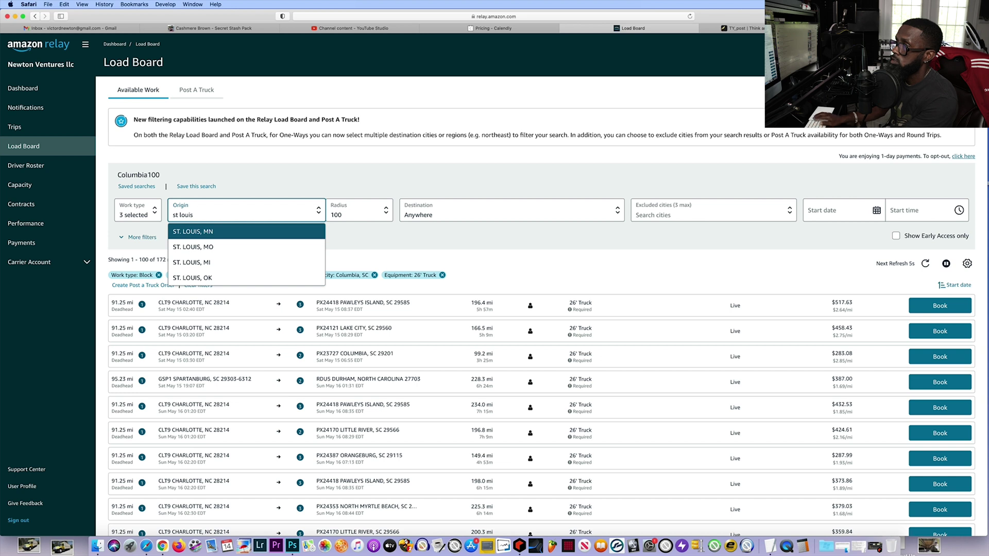
click(204, 263)
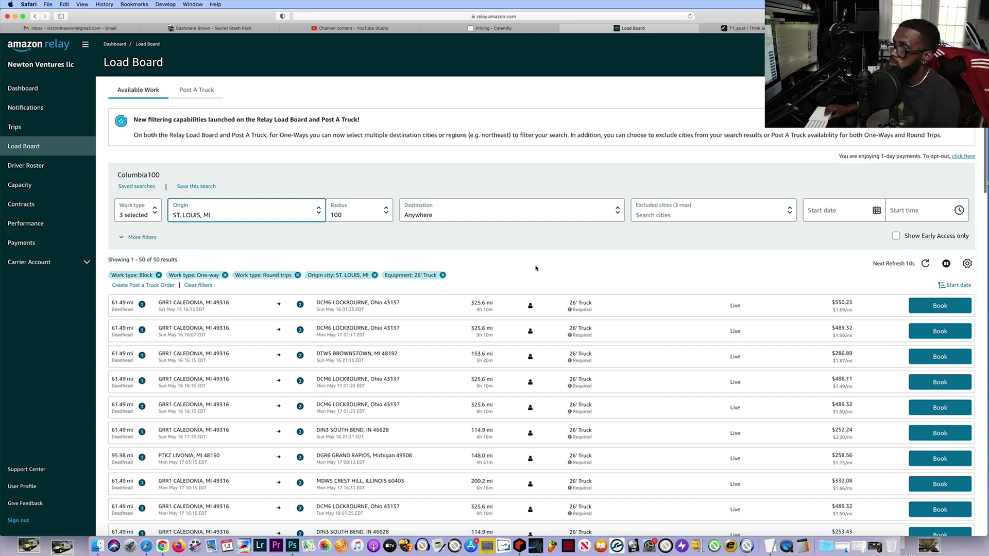
- Set the load search origin to DETROIT, MI
scroll(535, 268, down, 3)
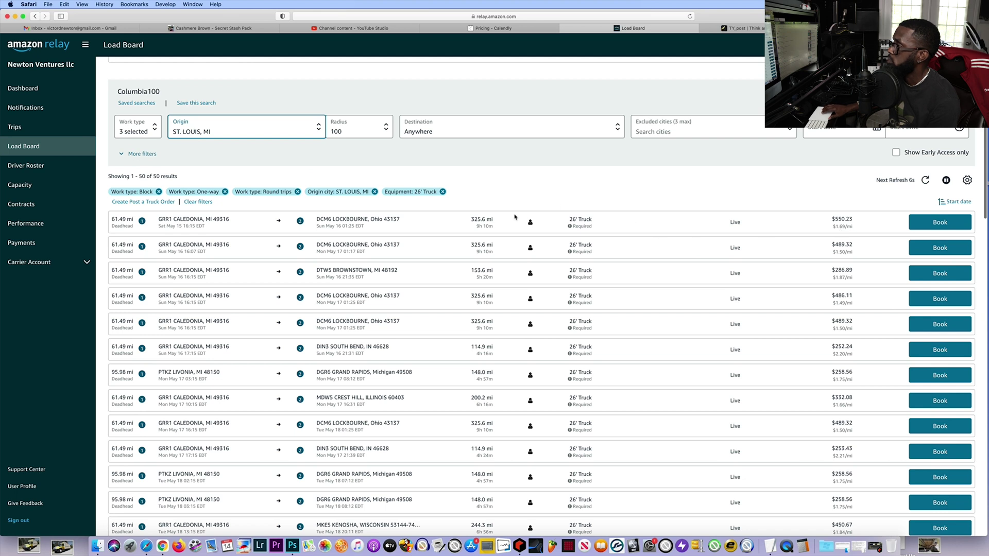
scroll(347, 304, up, 3)
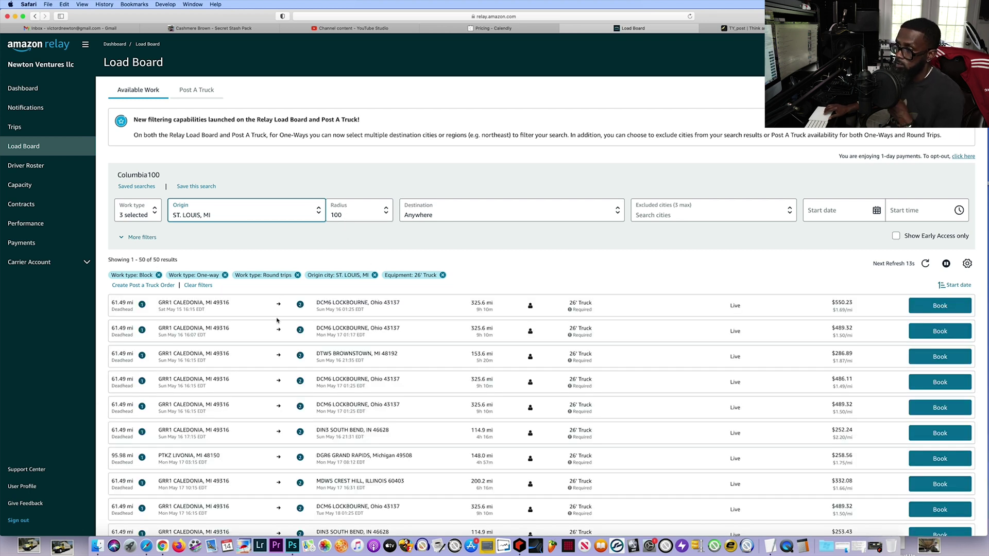
scroll(276, 320, down, 15)
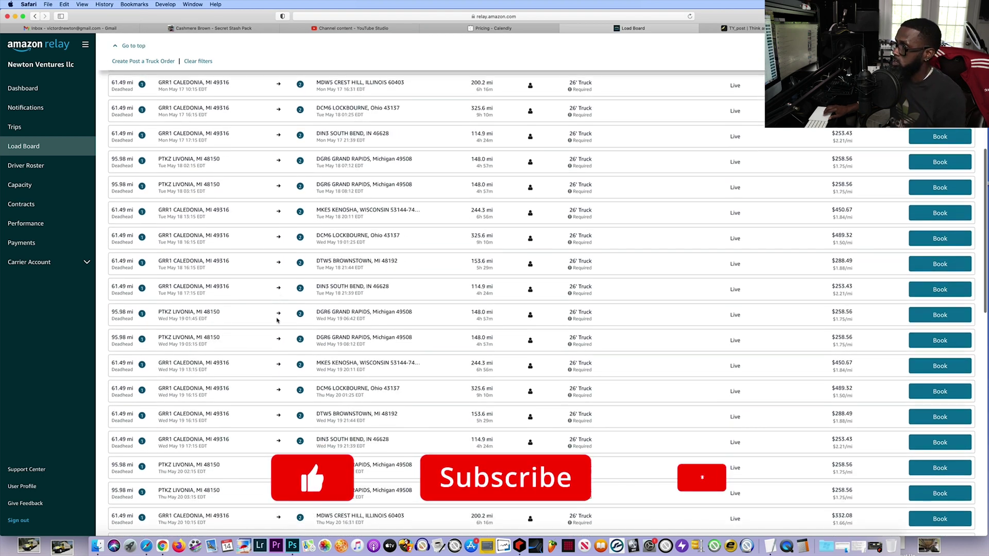
scroll(277, 320, up, 15)
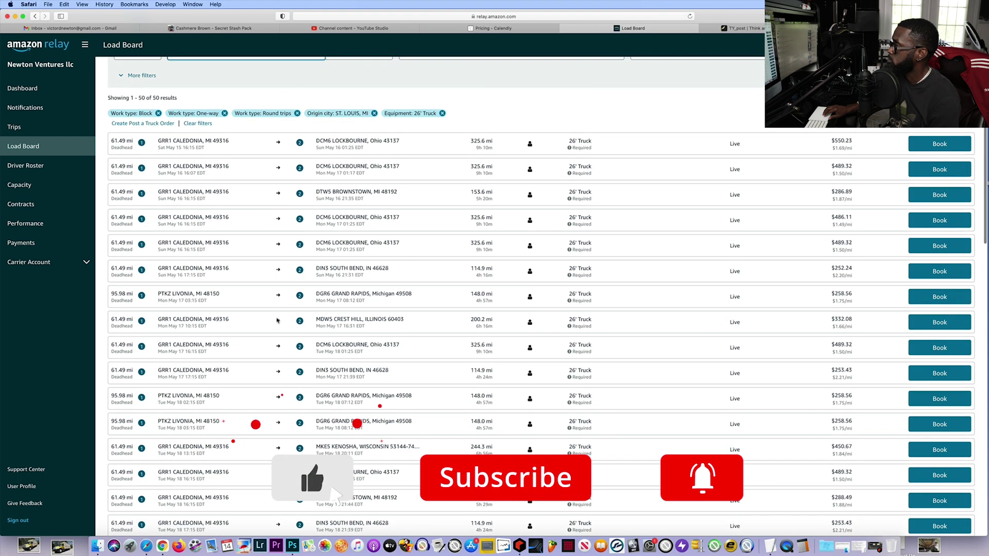
scroll(277, 321, up, 5)
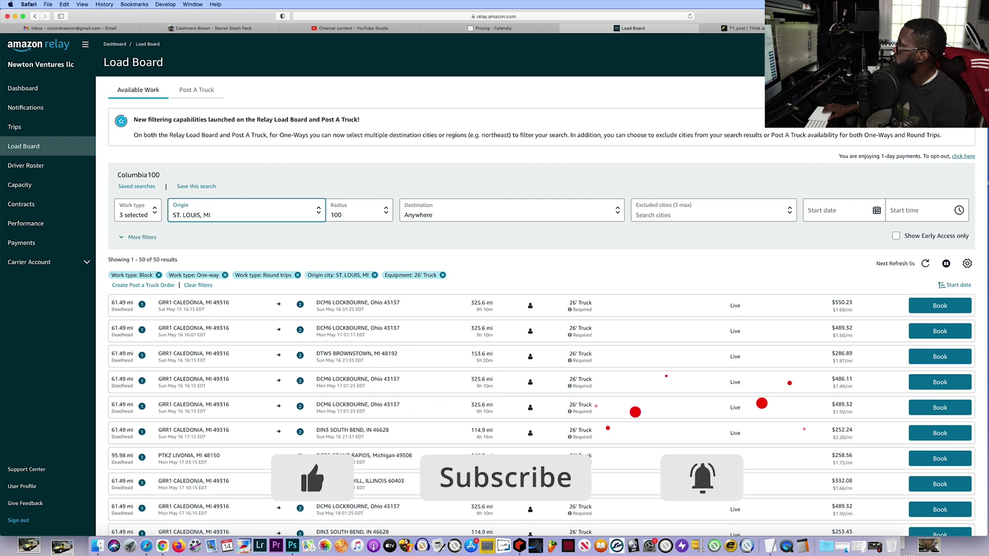
click(213, 215)
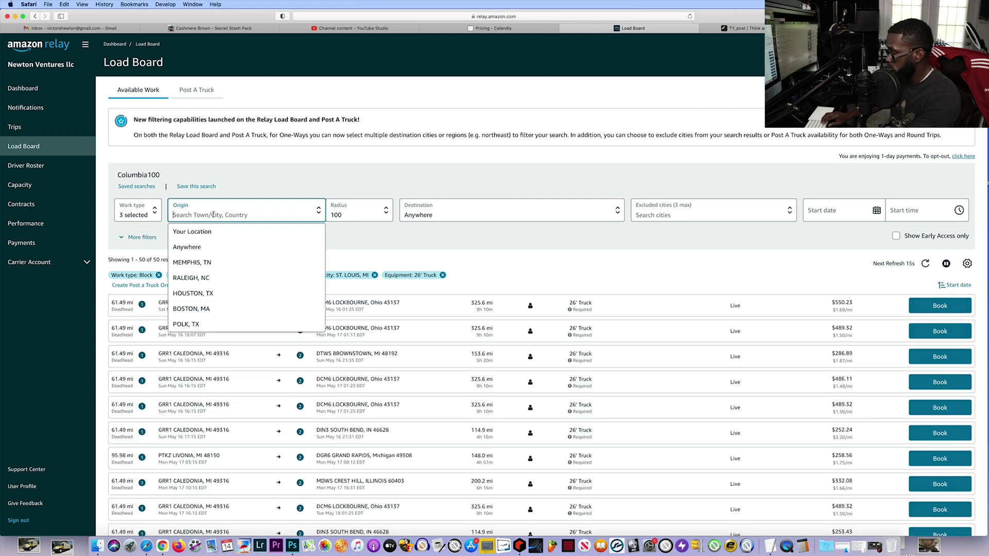
text(detroit)
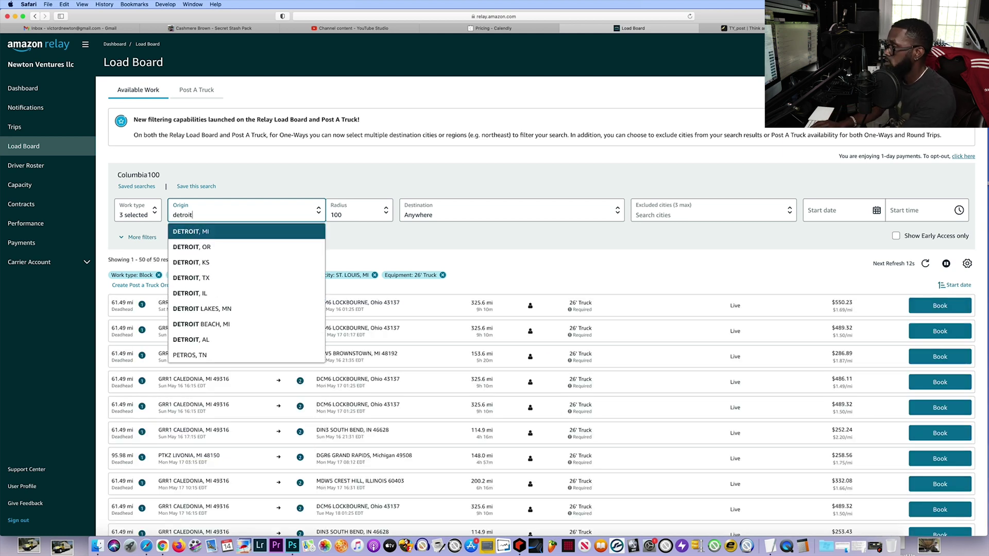
click(206, 233)
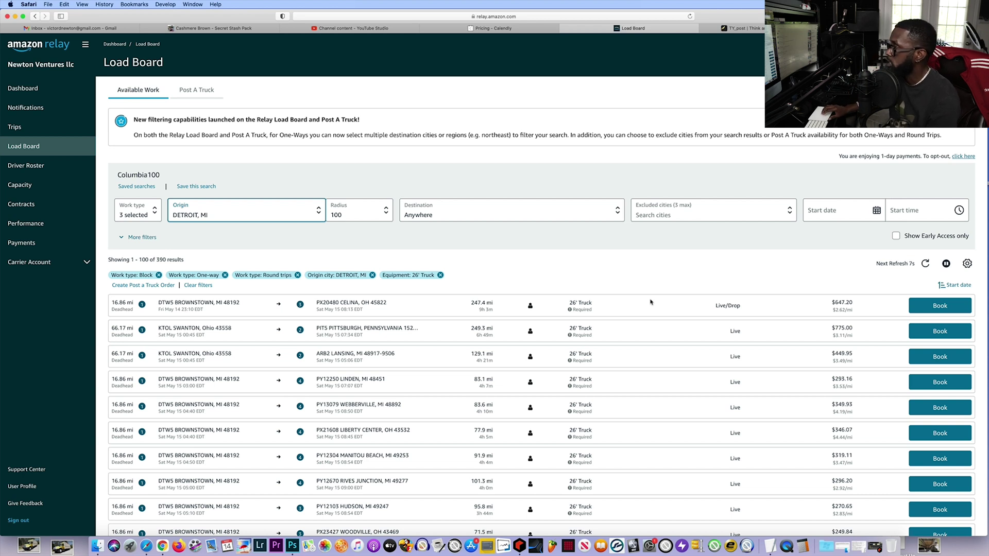
- Examine the routes, distances, payouts and per-mile rates of the 26' truck loads offered around Detroit
scroll(656, 302, down, 1)
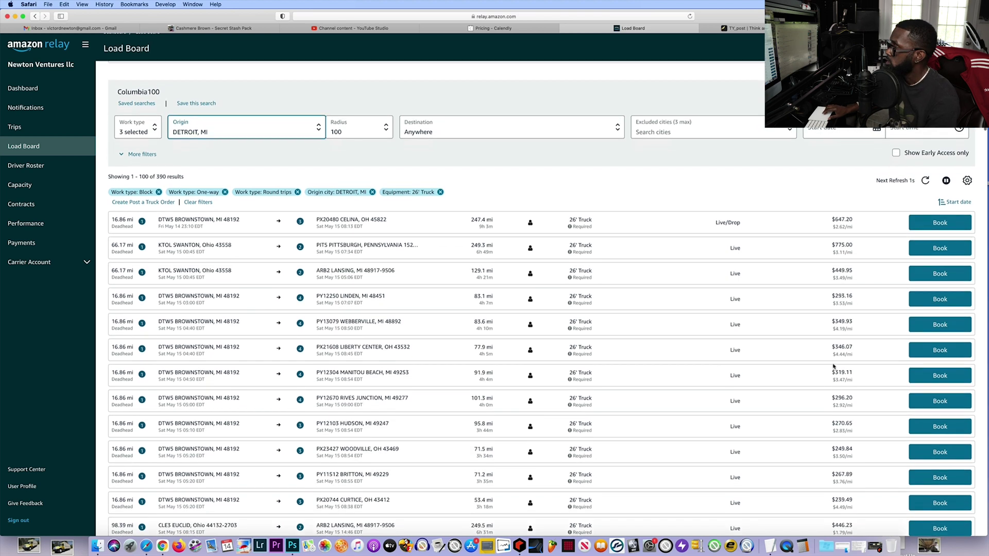
scroll(833, 365, down, 5)
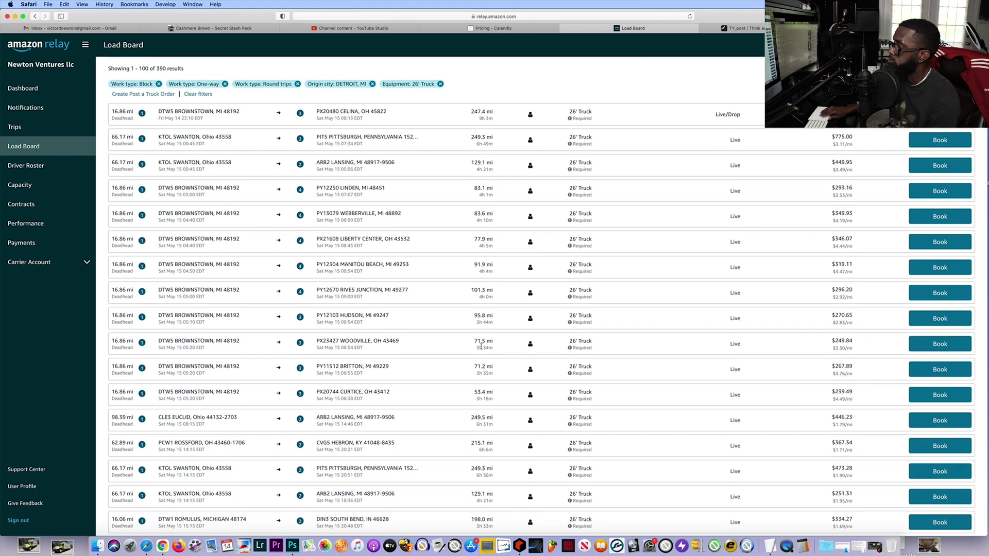
scroll(685, 328, up, 3)
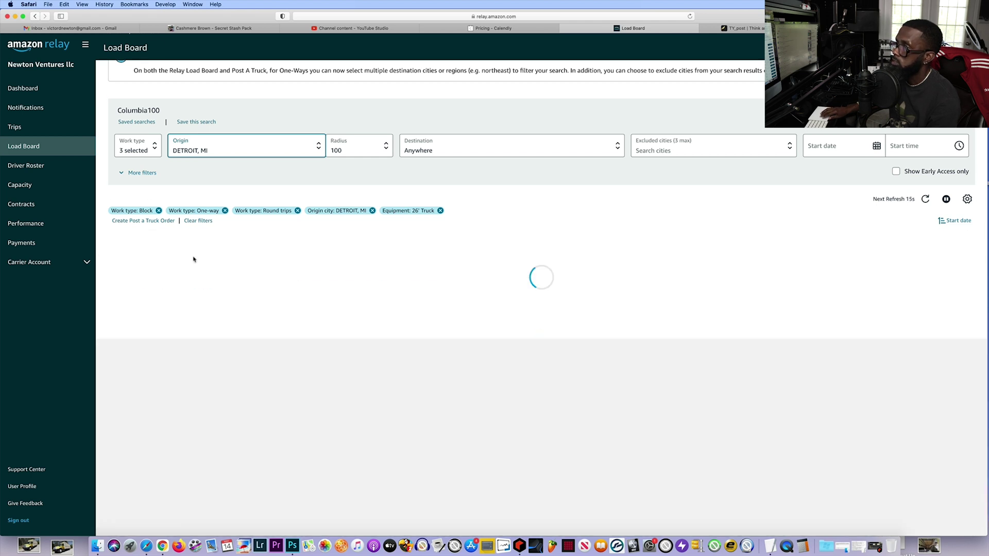
scroll(213, 335, down, 5)
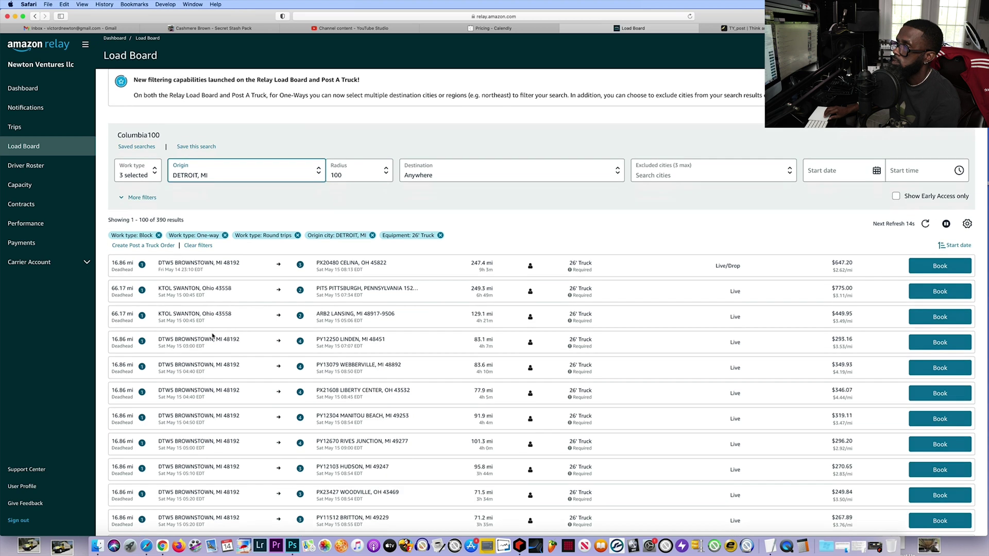
scroll(213, 335, down, 5)
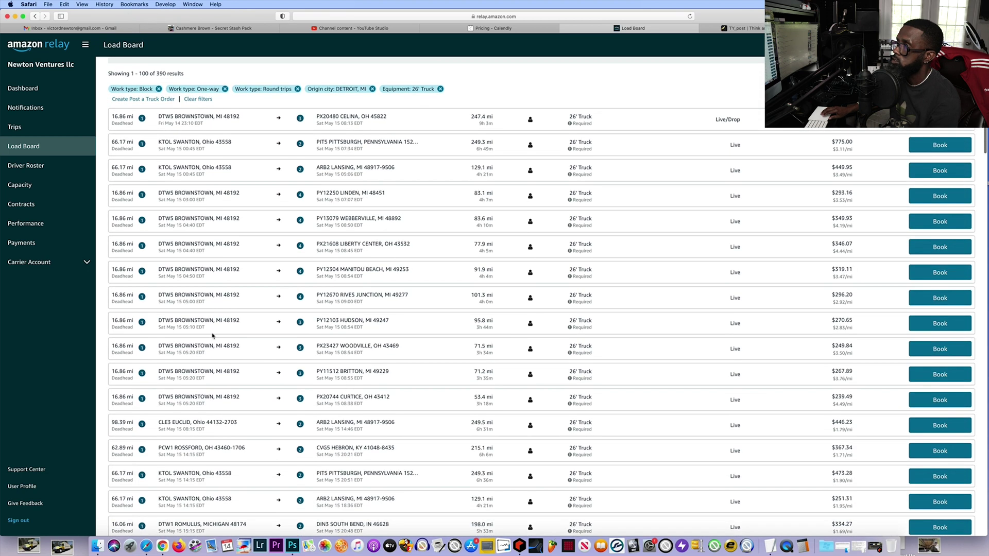
scroll(213, 336, up, 15)
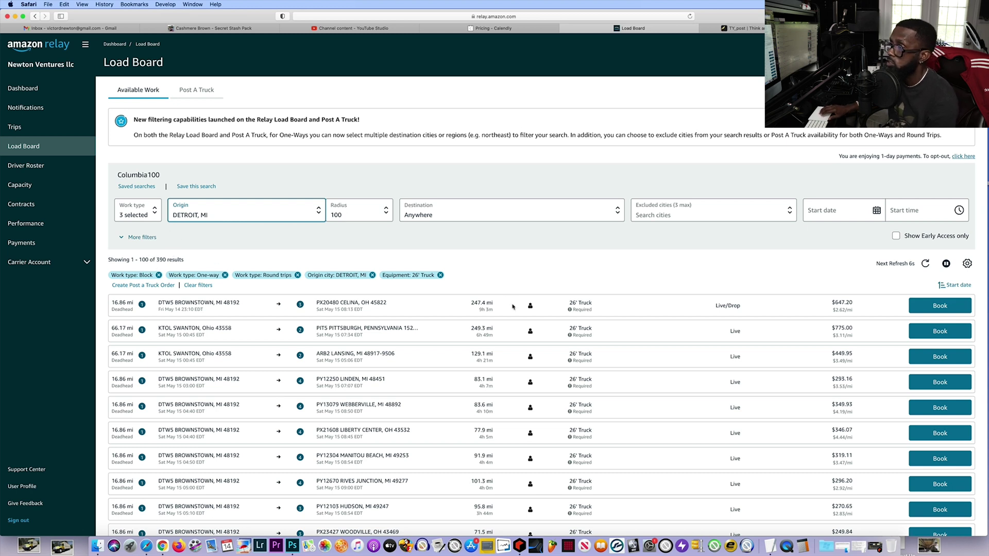
scroll(513, 307, down, 15)
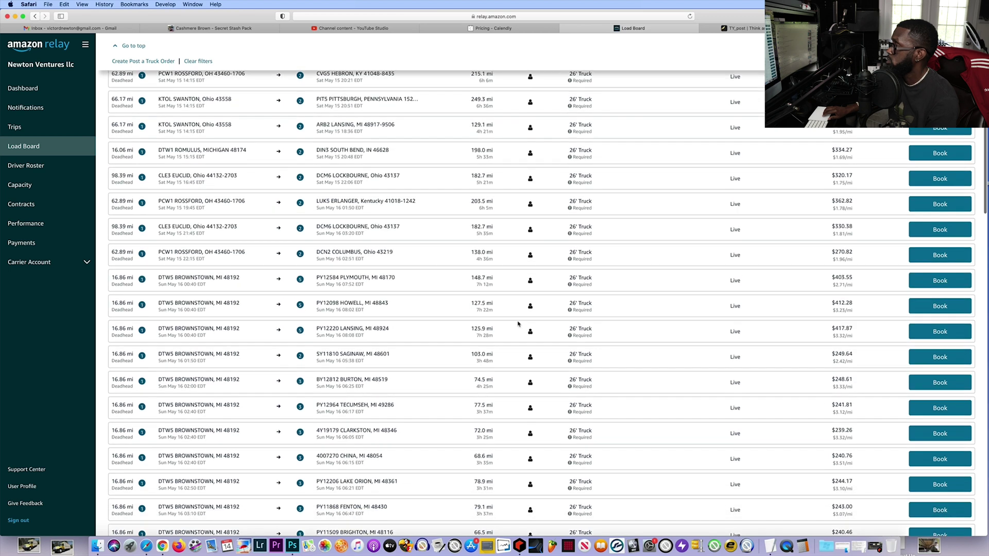
scroll(518, 323, down, 5)
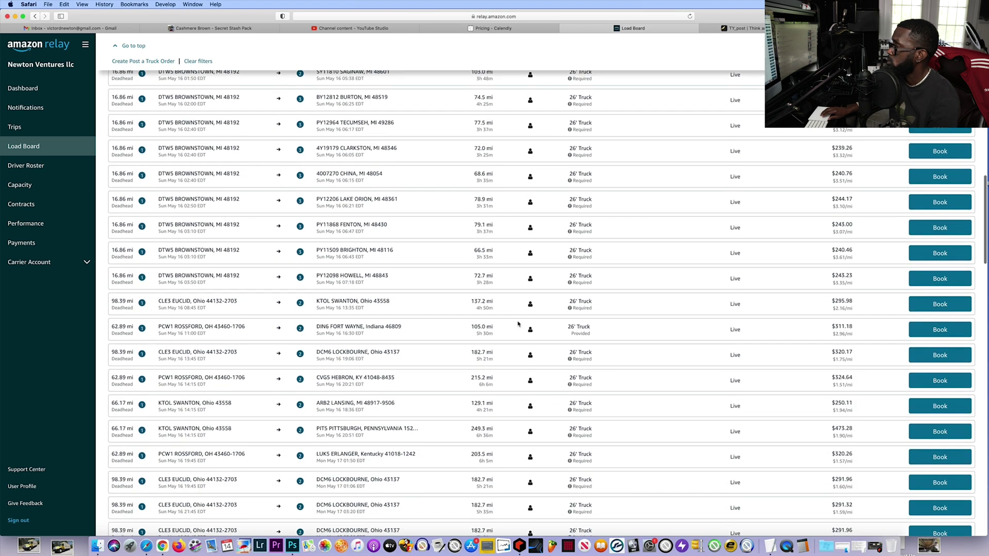
scroll(517, 324, up, 20)
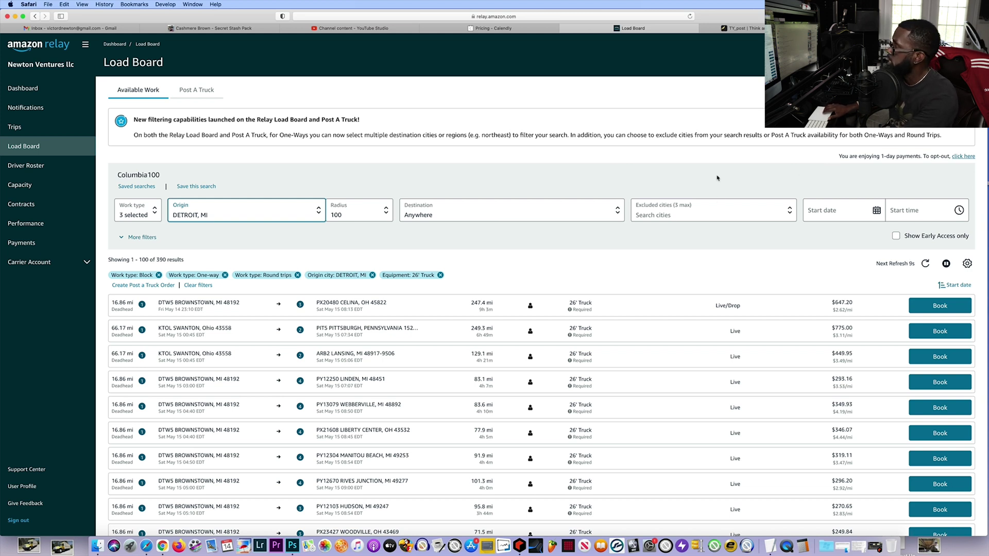
- Set the load search origin to FONTANA, CA
click(209, 214)
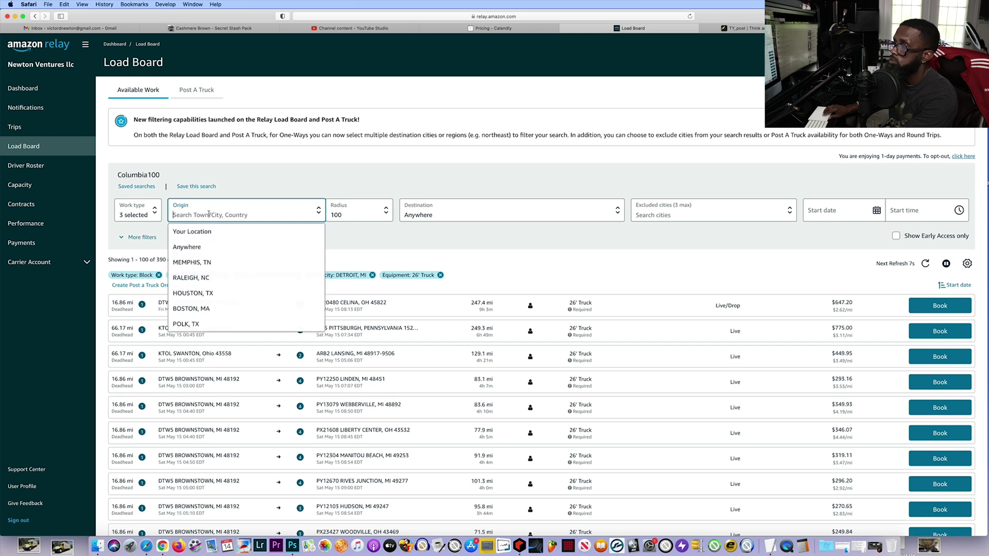
text(fontan)
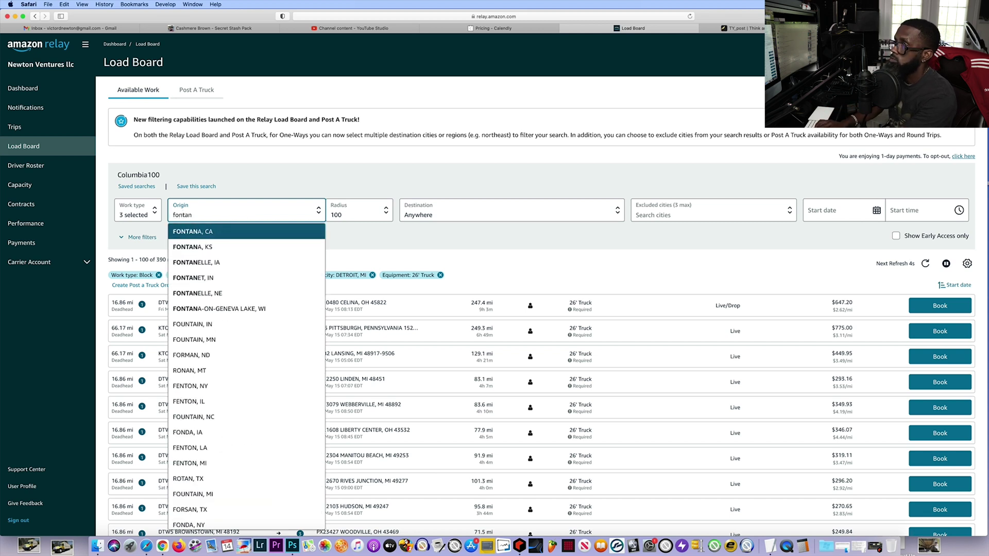
click(259, 228)
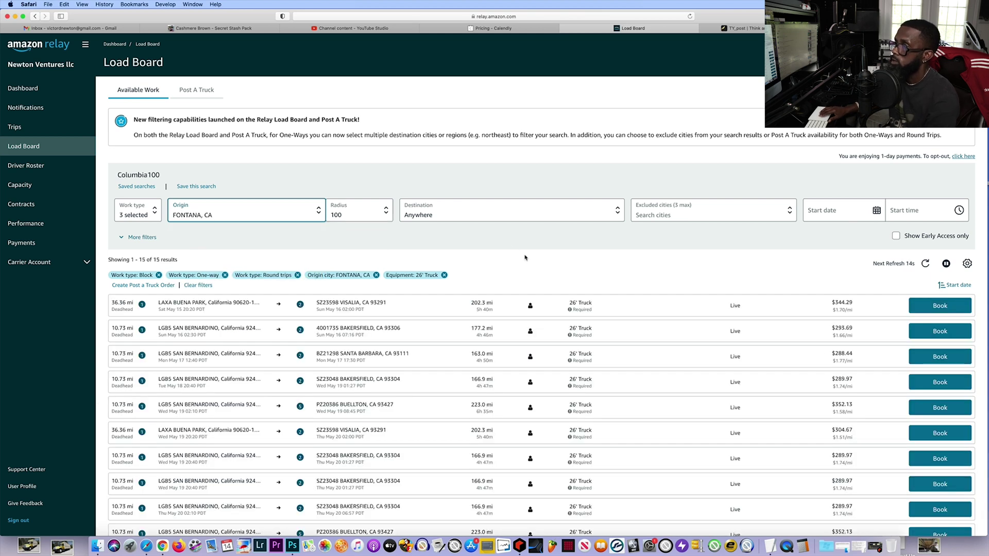
- Review the 26' truck loads around Fontana, including the similar matches, for routes, distances and payouts
scroll(552, 302, down, 5)
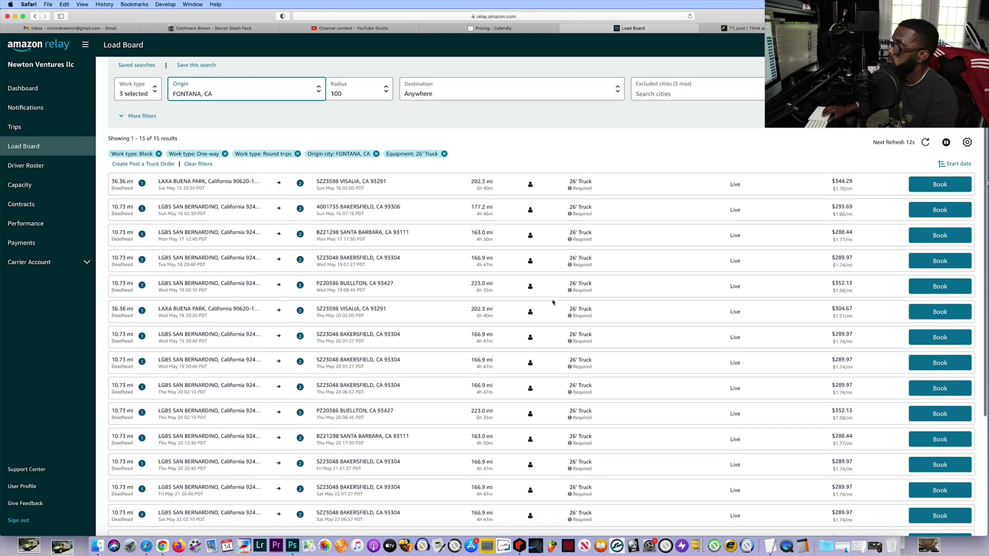
scroll(552, 303, down, 4)
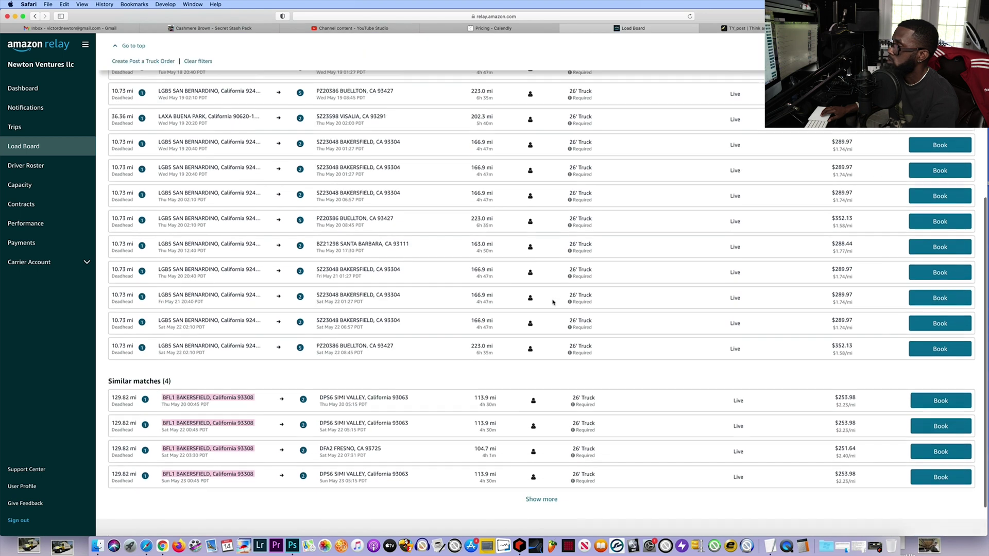
scroll(464, 296, up, 10)
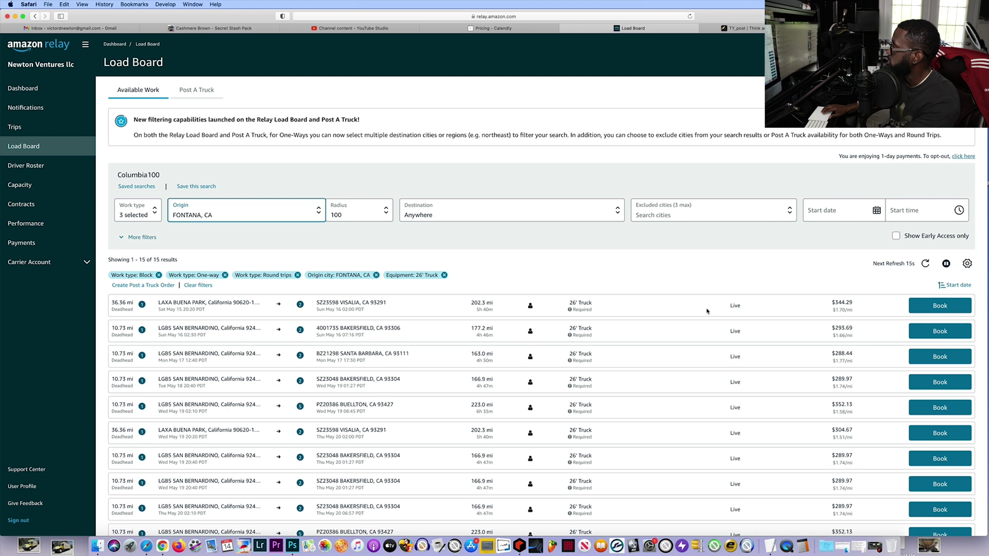
- Set the load search origin to NEWARK, NJ
click(225, 213)
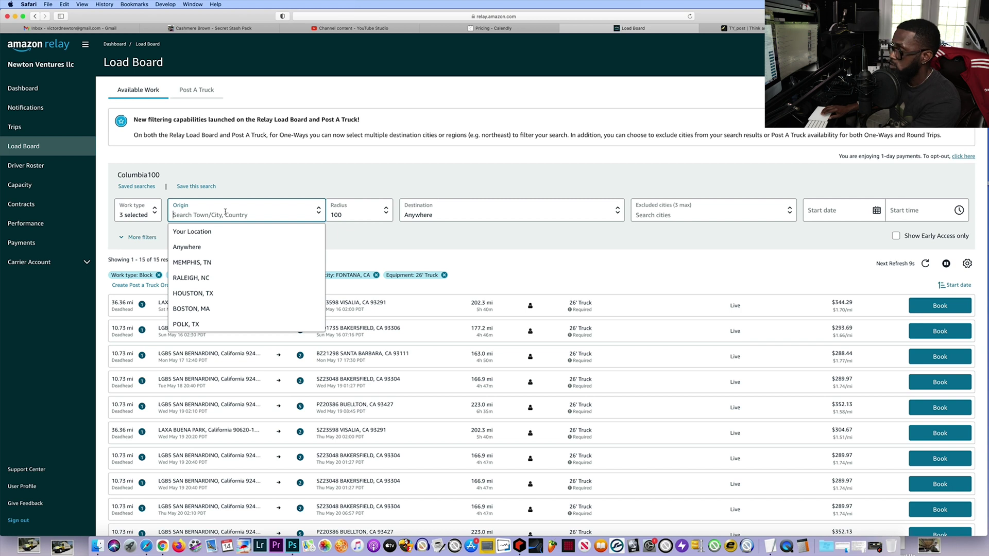
text(newark)
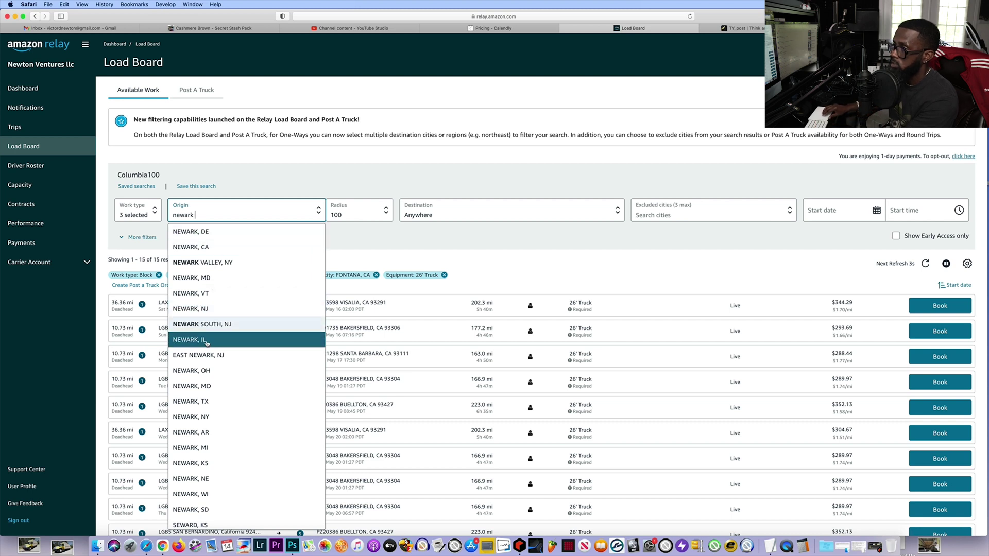
click(201, 311)
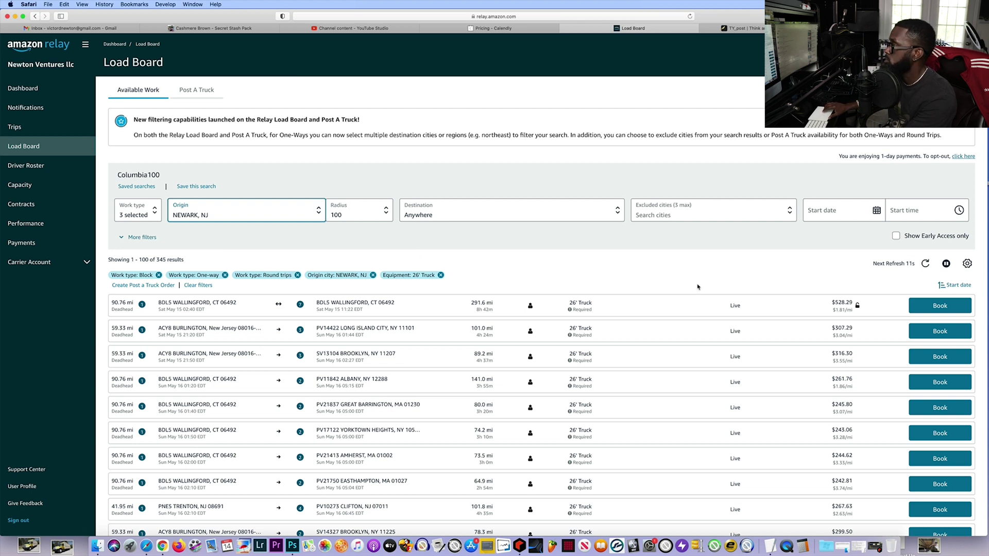
- Examine the routes, distances, payouts and per-mile rates of the 26' truck loads offered around Newark
scroll(698, 286, down, 5)
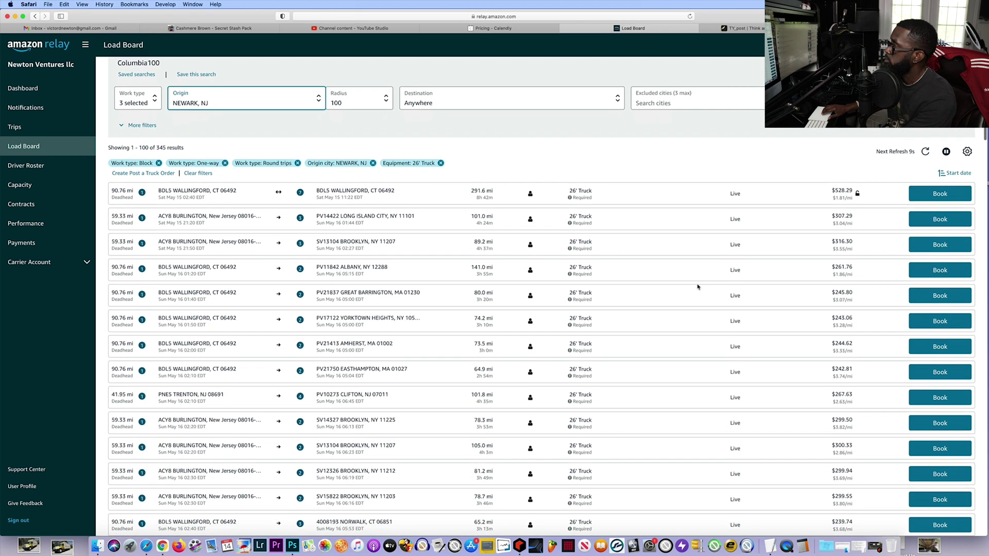
scroll(747, 324, down, 3)
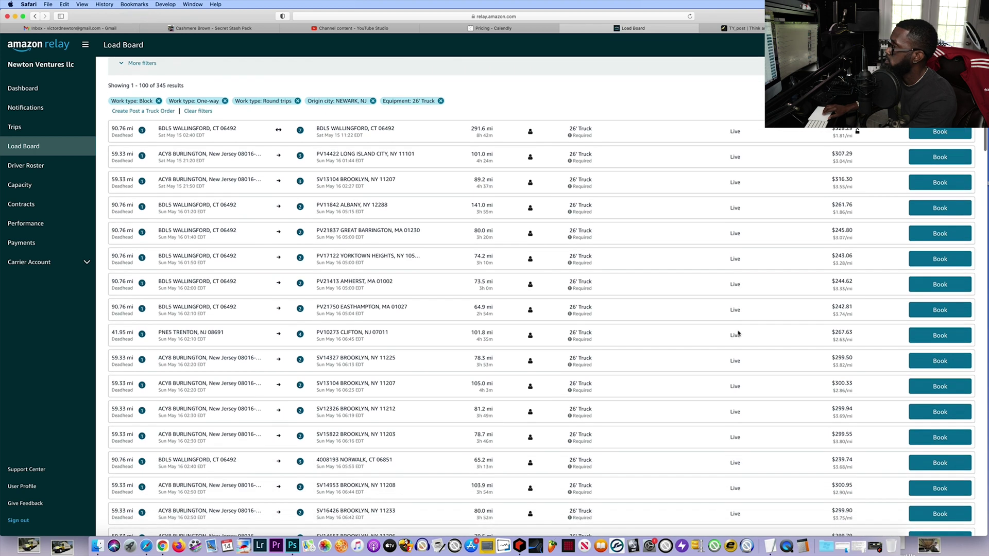
scroll(738, 333, up, 7)
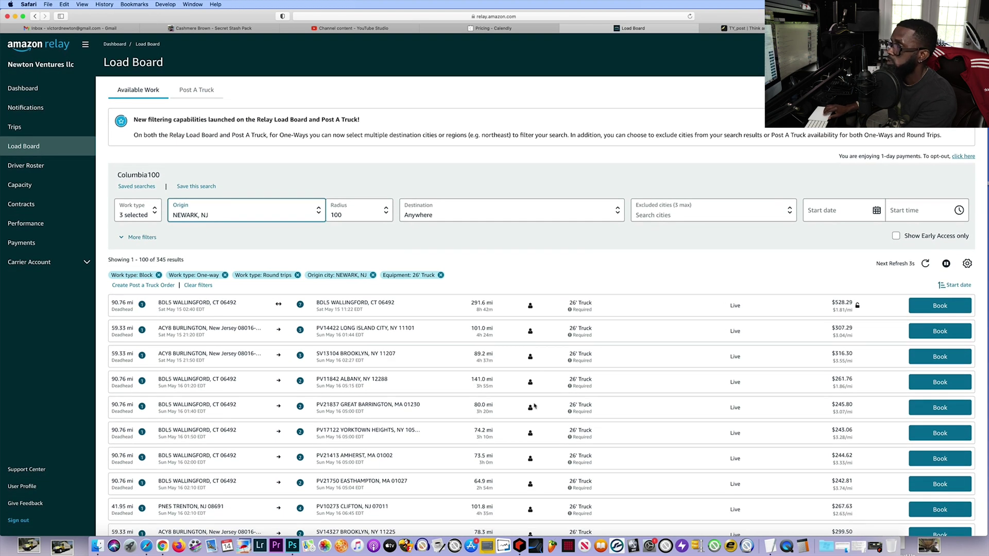
scroll(534, 406, down, 20)
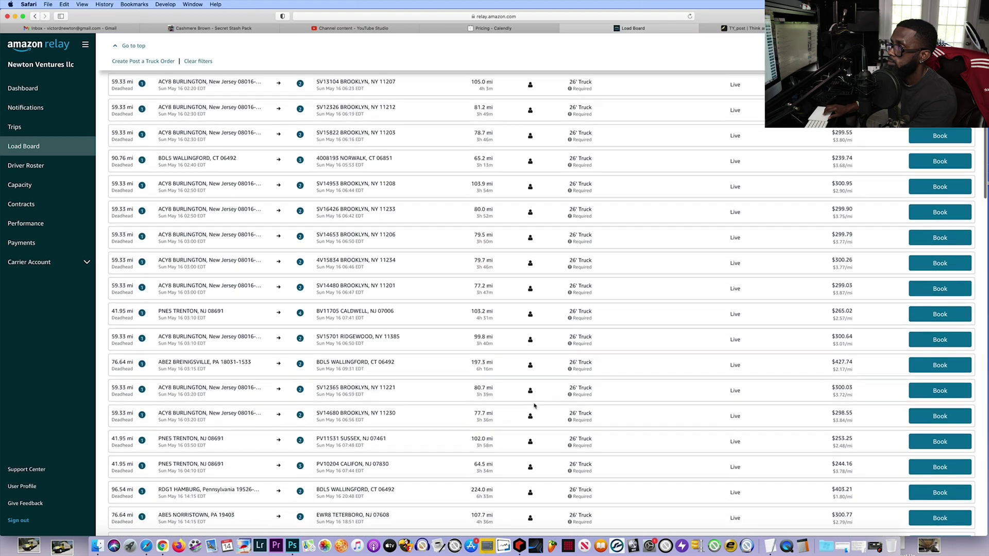
scroll(534, 406, down, 15)
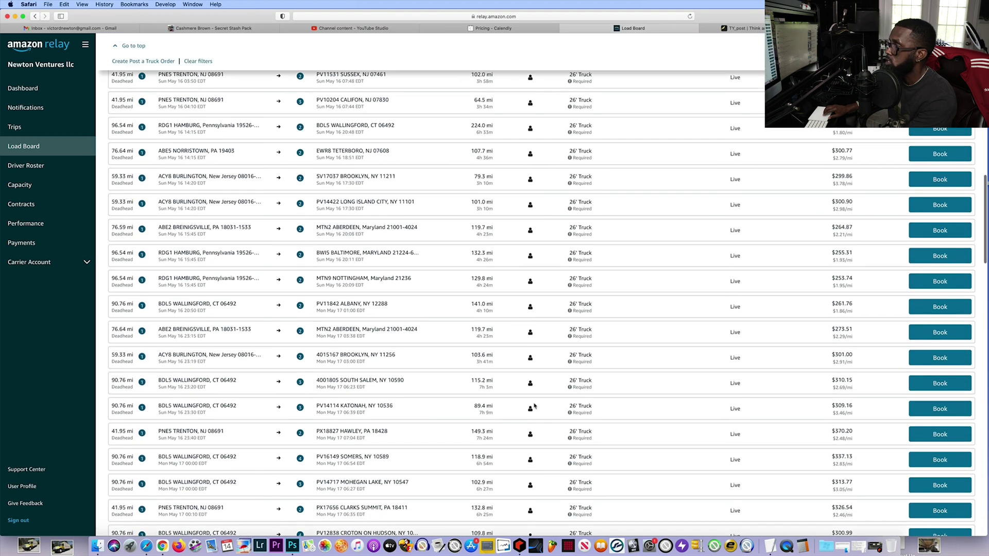
scroll(534, 406, up, 20)
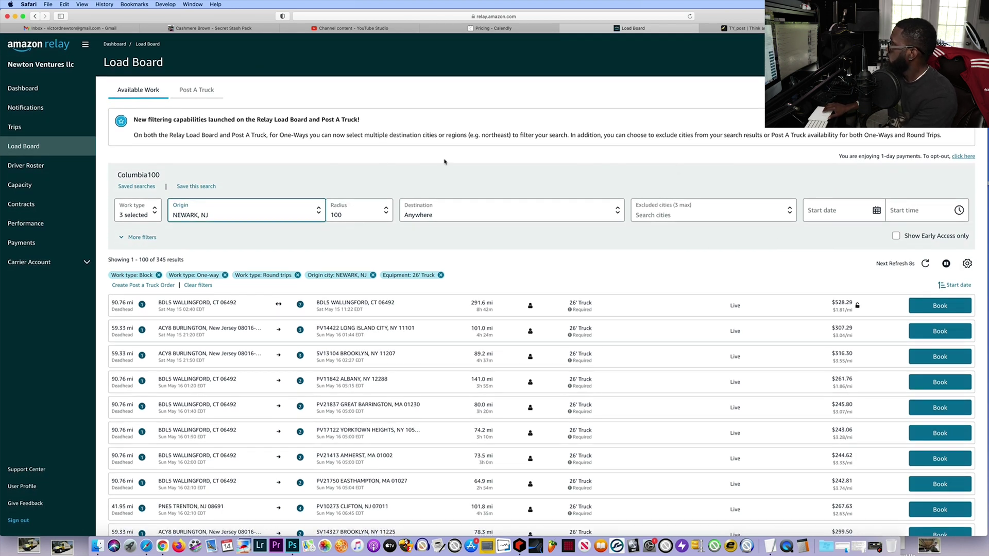
- Set the load search origin to ALBUQUERQUE, NM
click(216, 214)
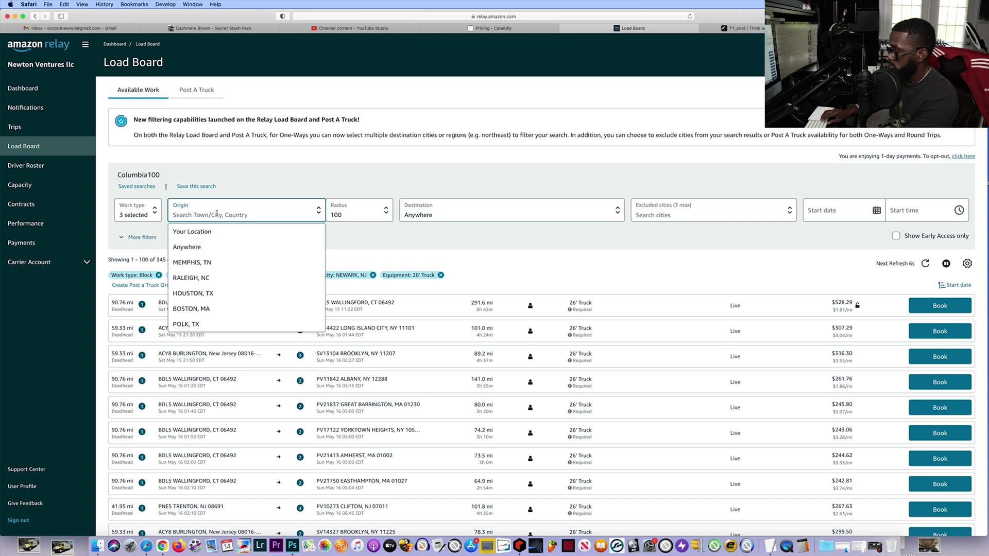
text(alber)
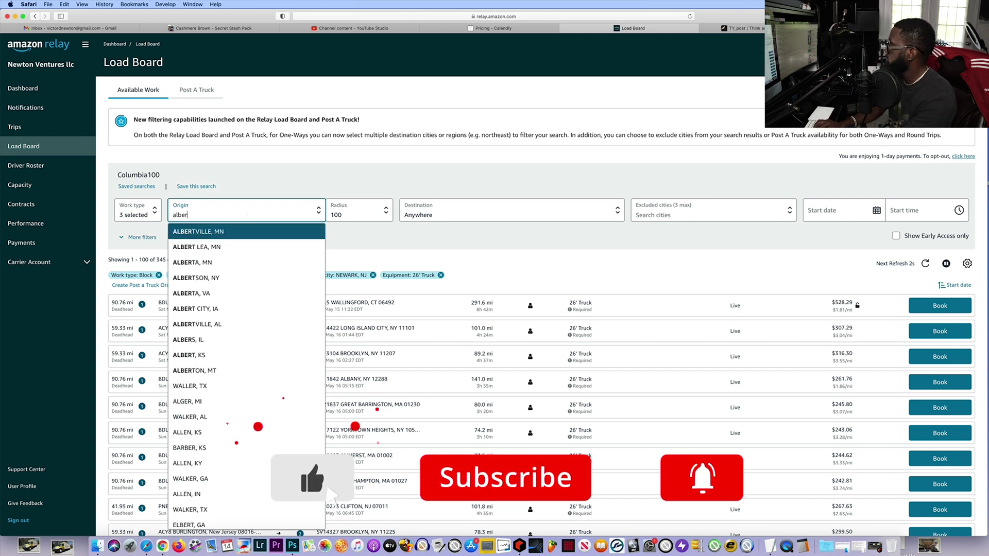
key(BackSpace)
key(BackSpace)
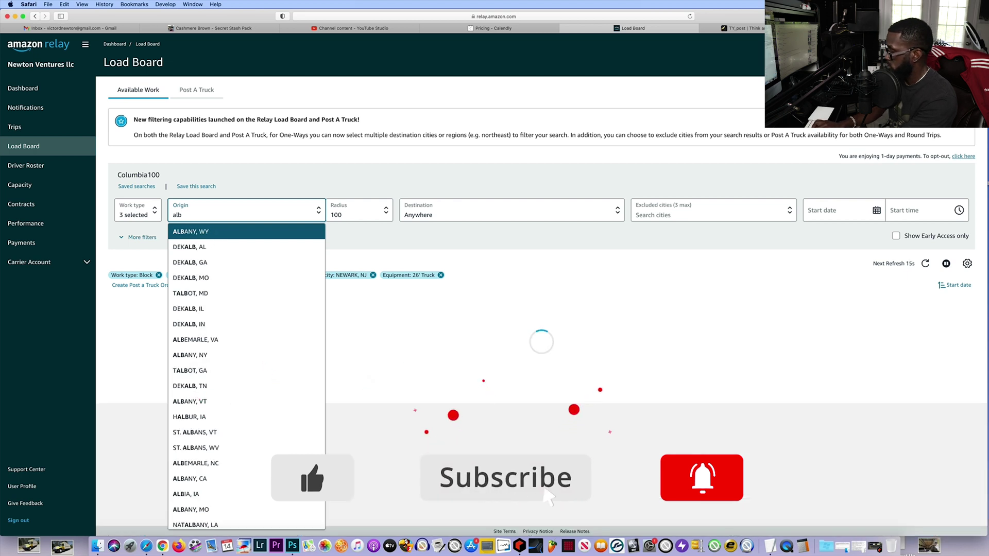
text(u)
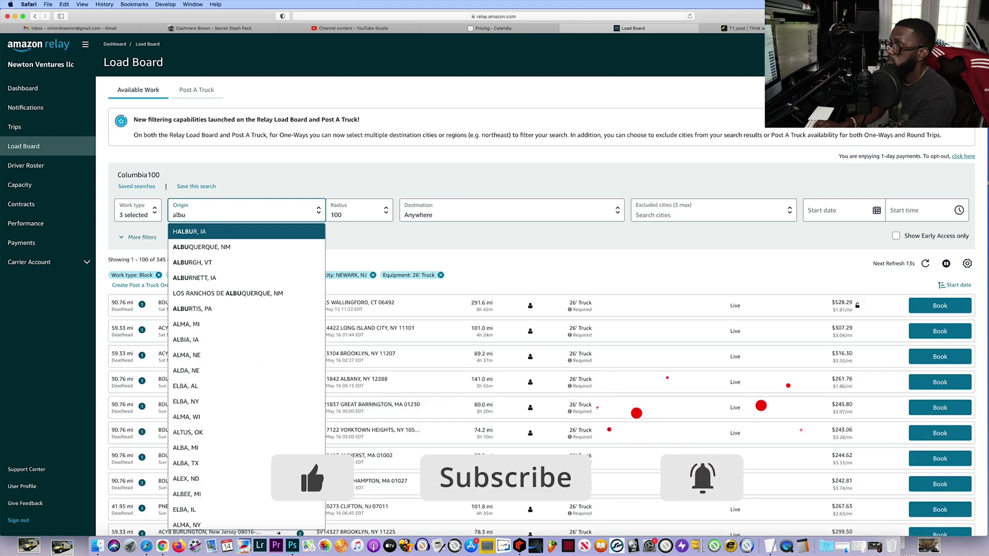
click(194, 248)
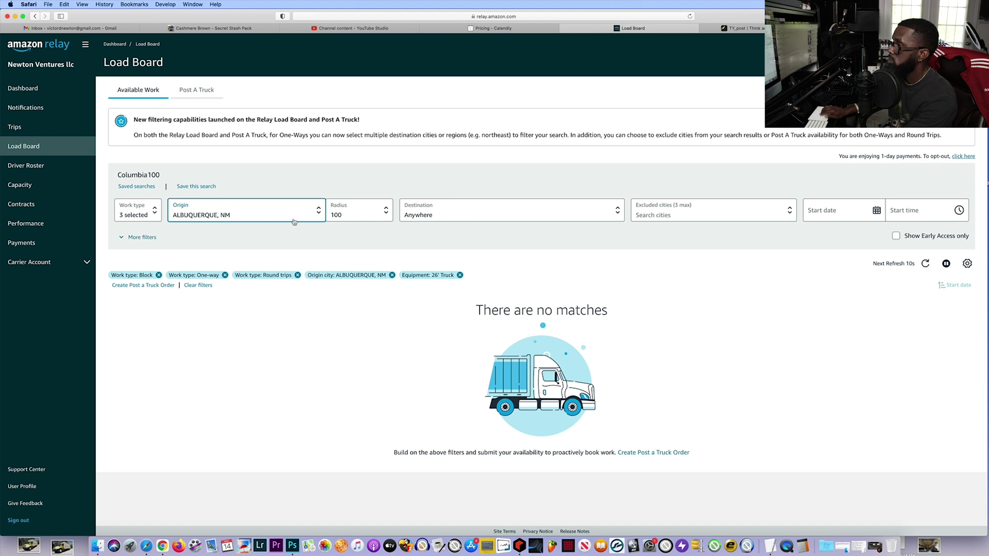
- Try to change the load search origin from Albuquerque to PHOENIX, AZ
click(236, 213)
text(pjoenix)
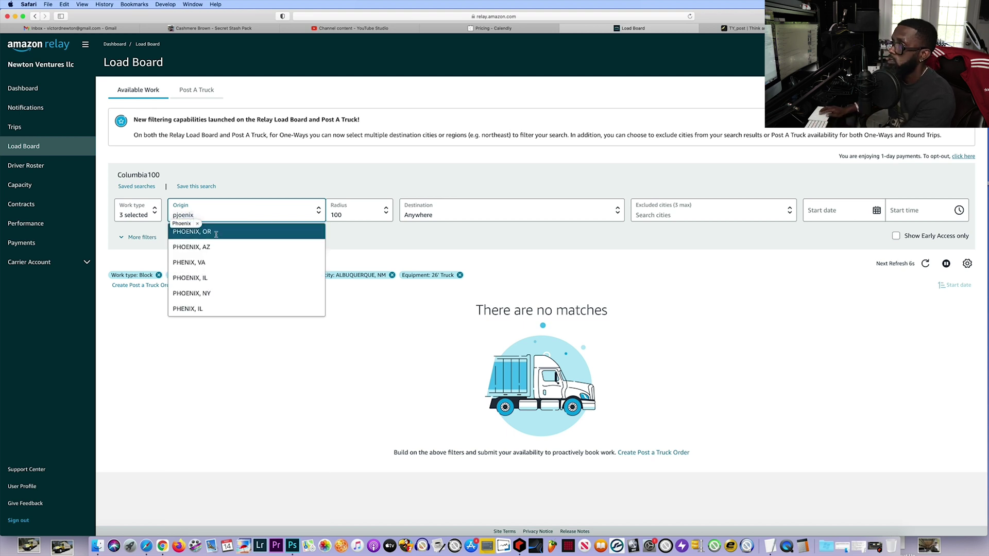
key(Return)
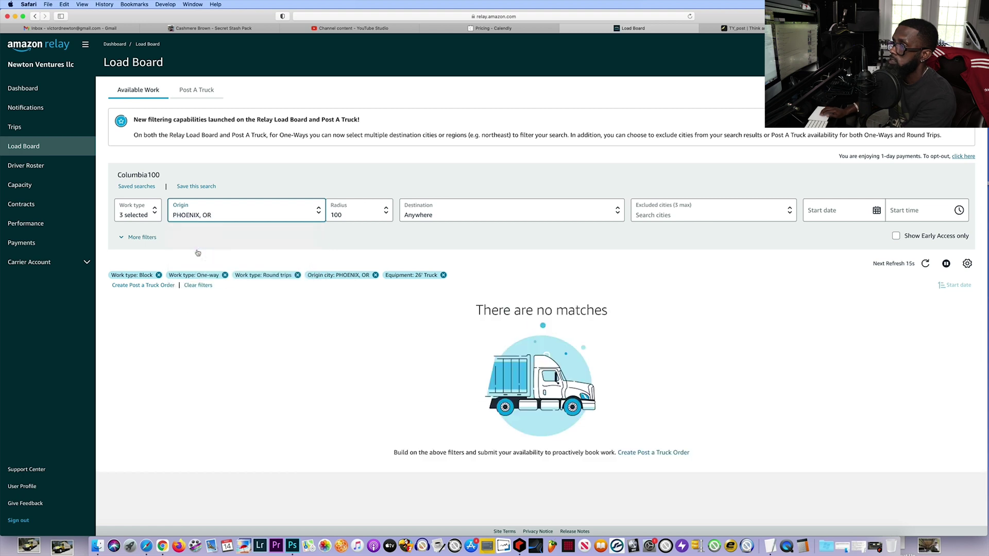
click(219, 212)
text(p)
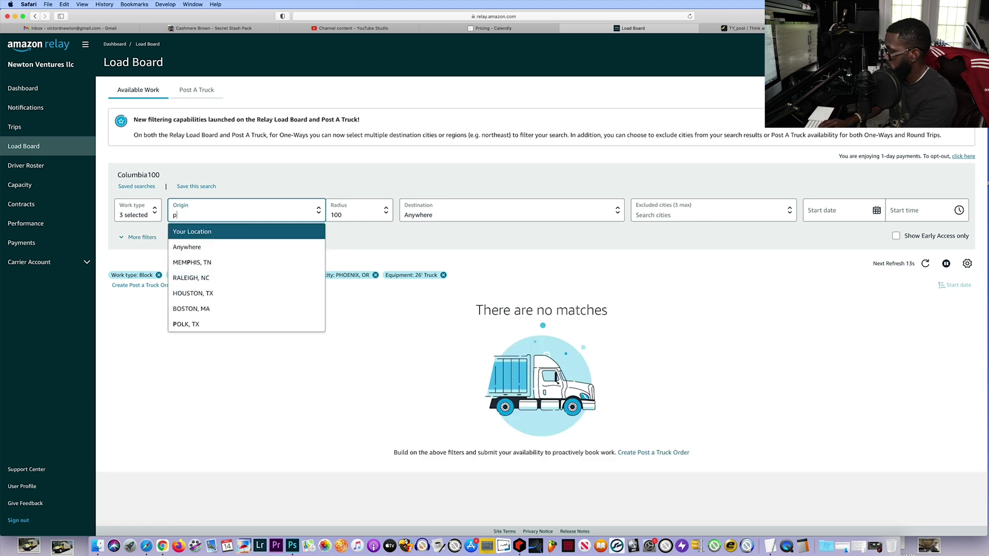
text(hoeni)
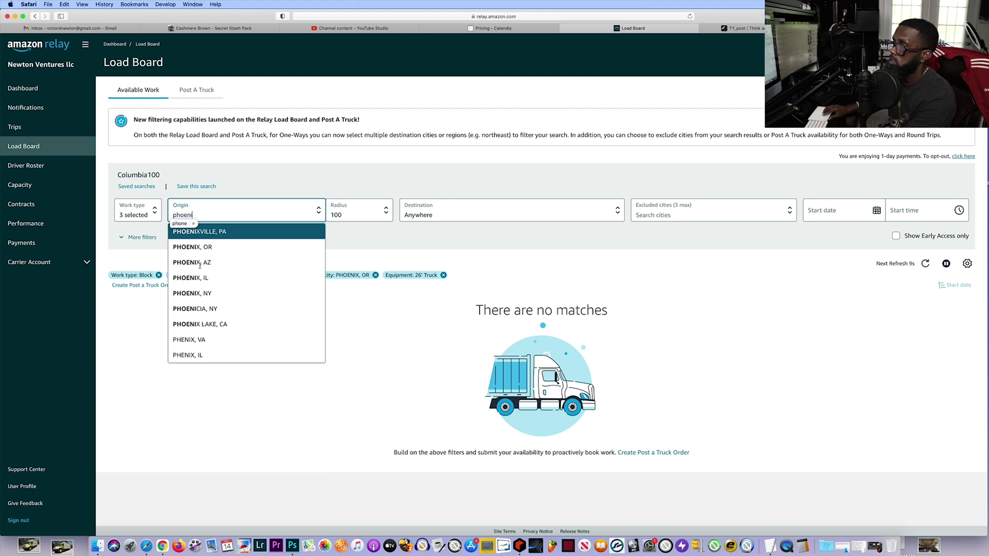
click(183, 263)
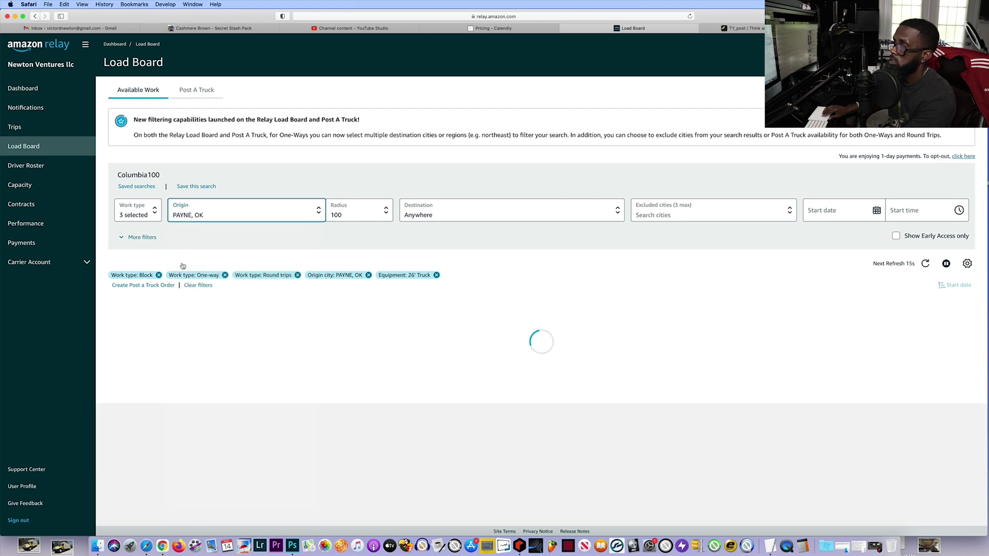
- Set the load search origin to PHOENIX, AZ
click(207, 216)
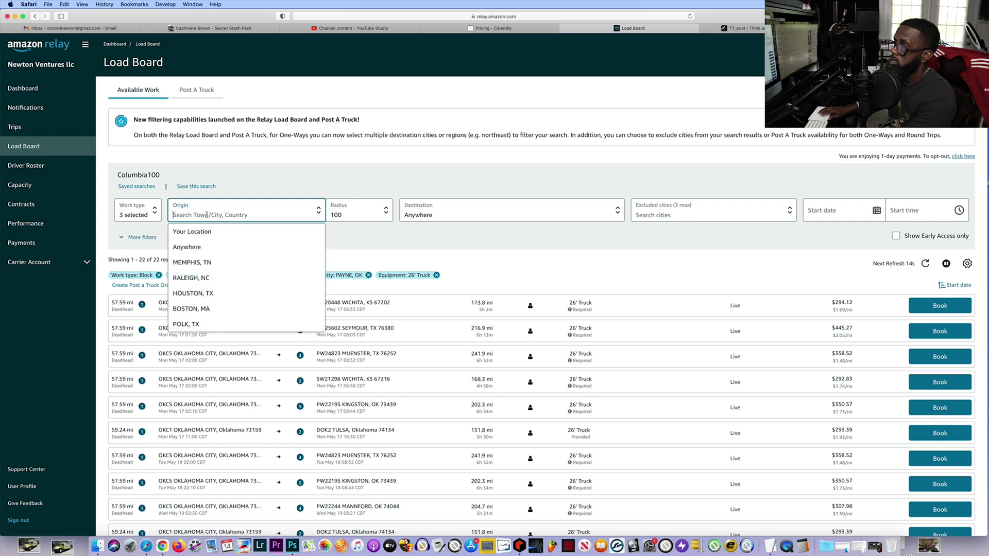
text(phon)
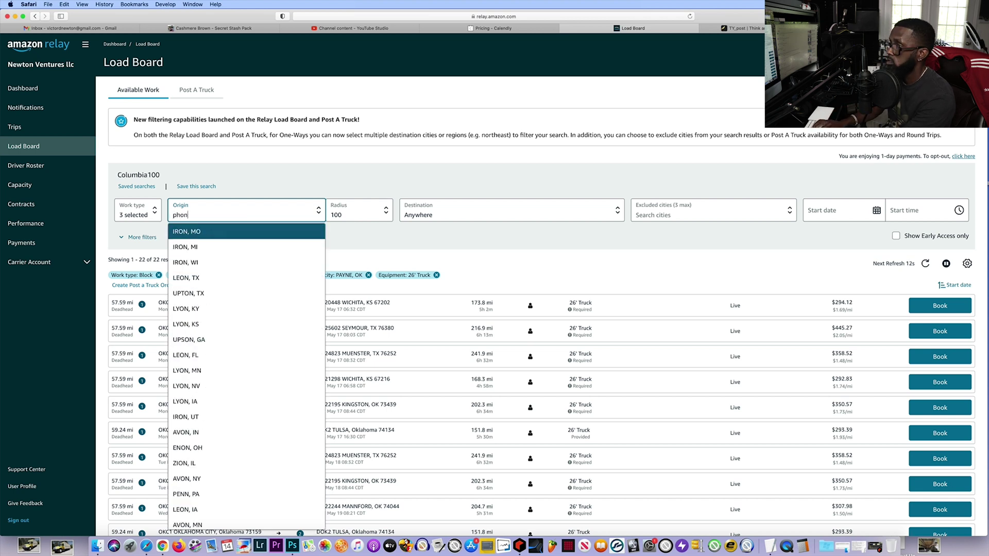
key(BackSpace)
text(e)
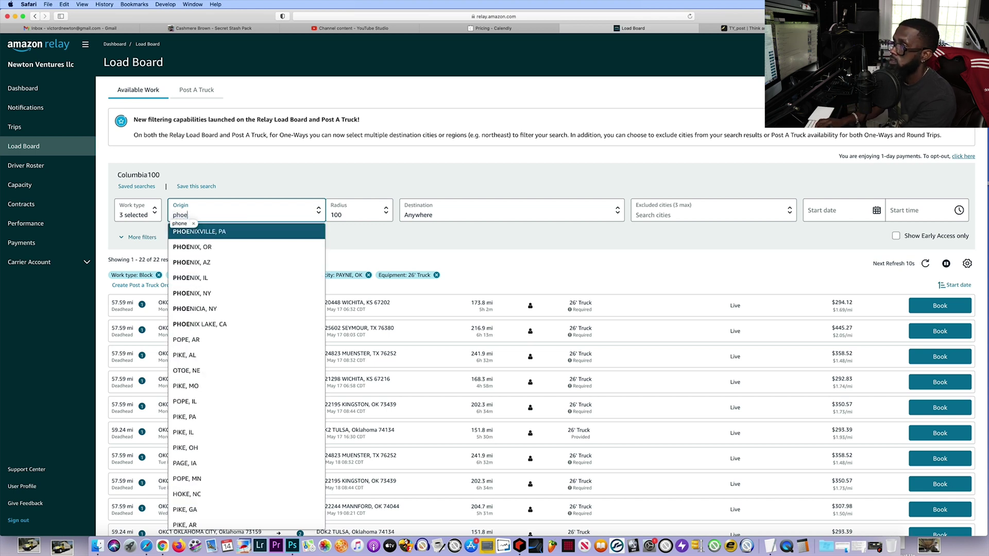
text(nix)
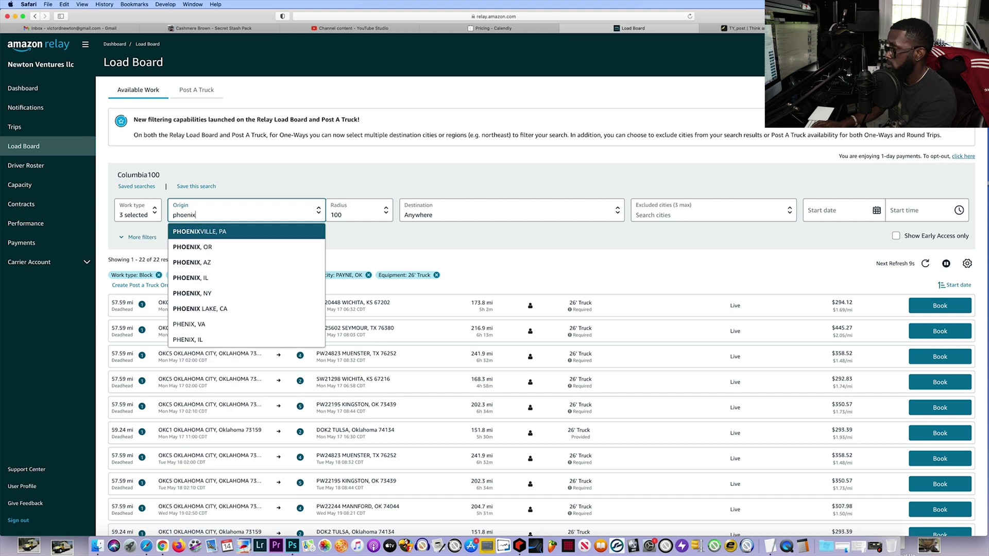
click(191, 264)
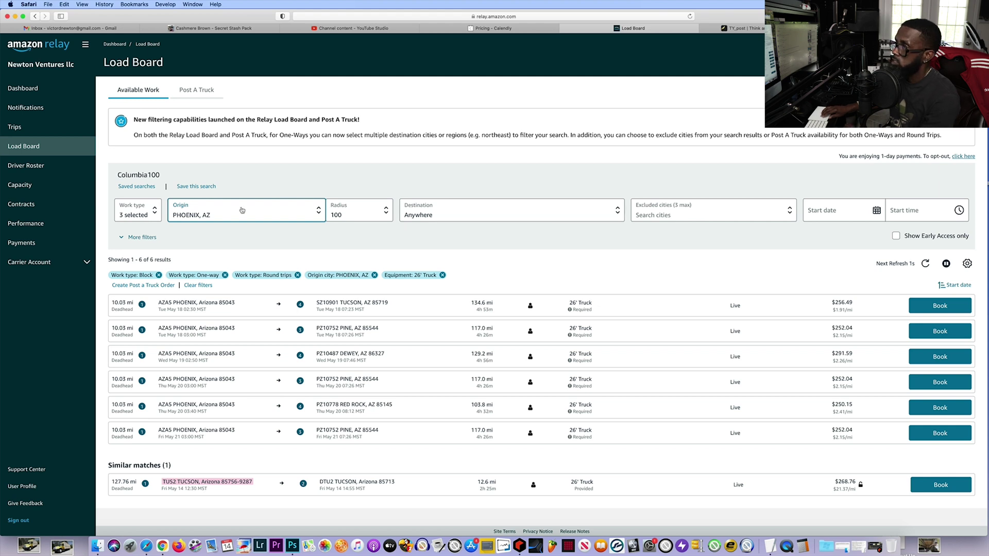
- Set the load search origin to WISCONSIN, WI
click(222, 212)
text(wison)
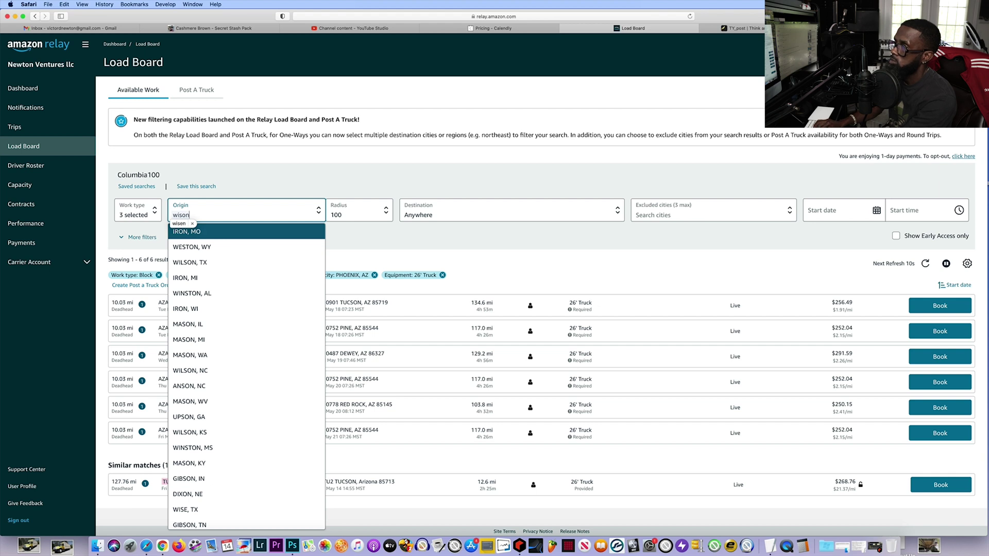
key(BackSpace)
key(BackSpace)
text(s)
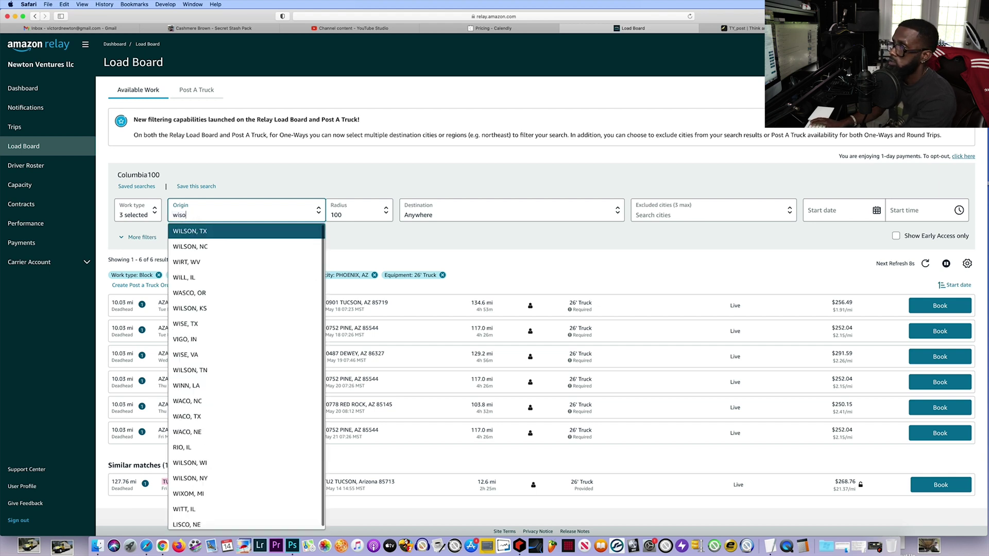
key(BackSpace)
text(con)
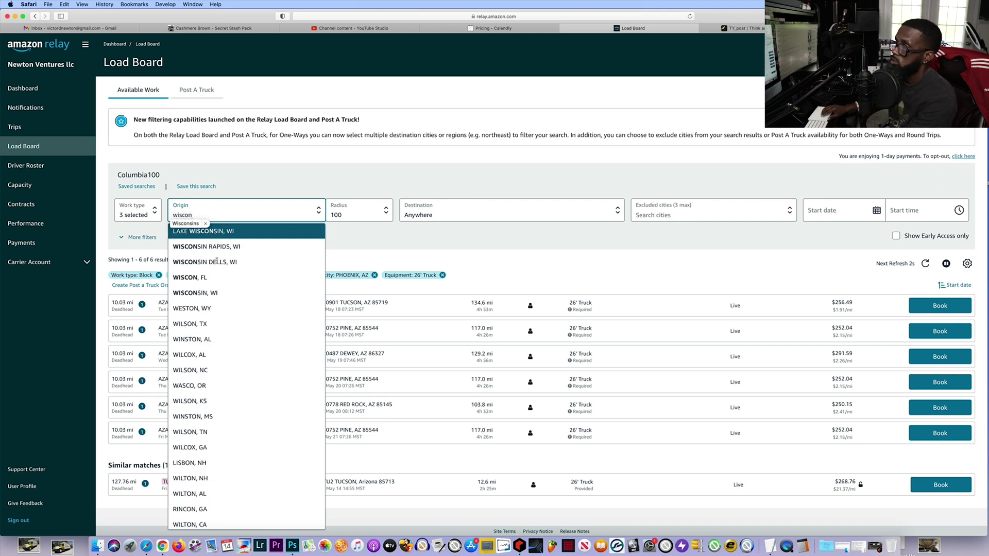
click(208, 293)
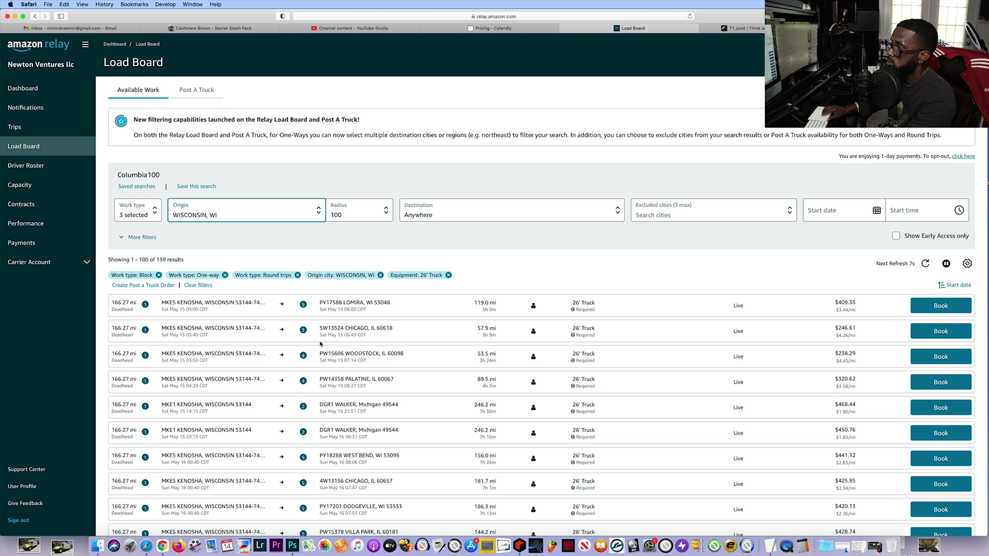
- Examine the deadhead miles, routes, distances and payouts of the 26' truck loads offered for the Wisconsin origin
scroll(320, 343, down, 5)
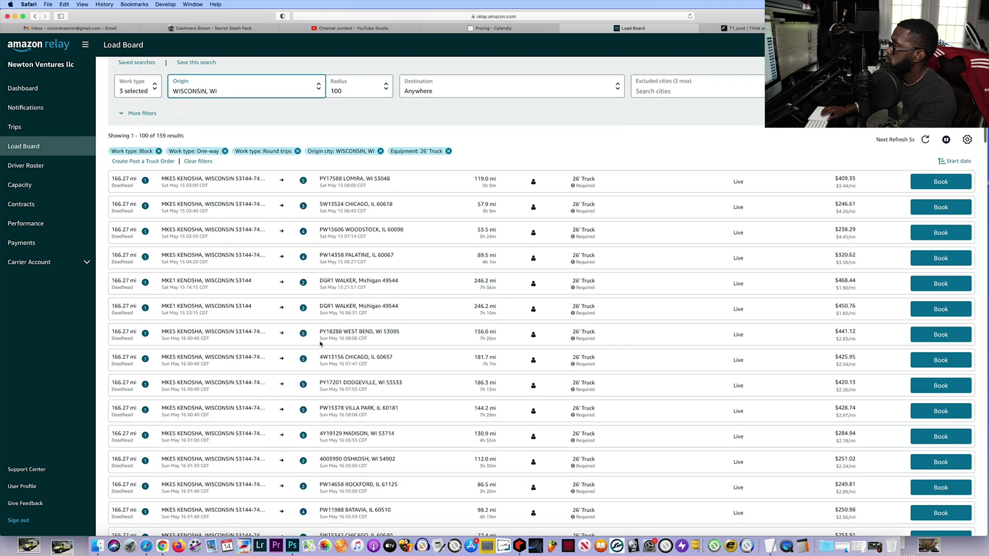
scroll(321, 343, up, 1)
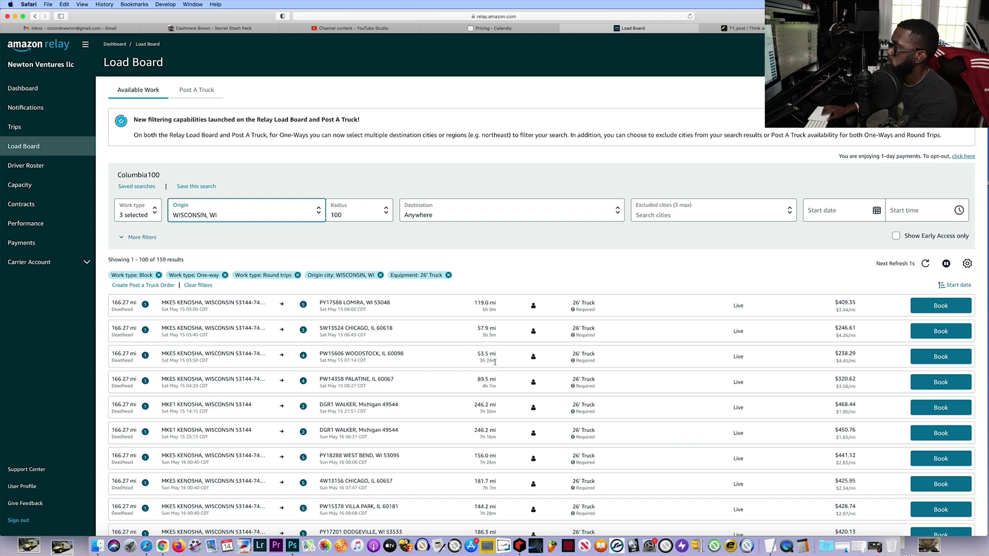
scroll(418, 369, down, 1)
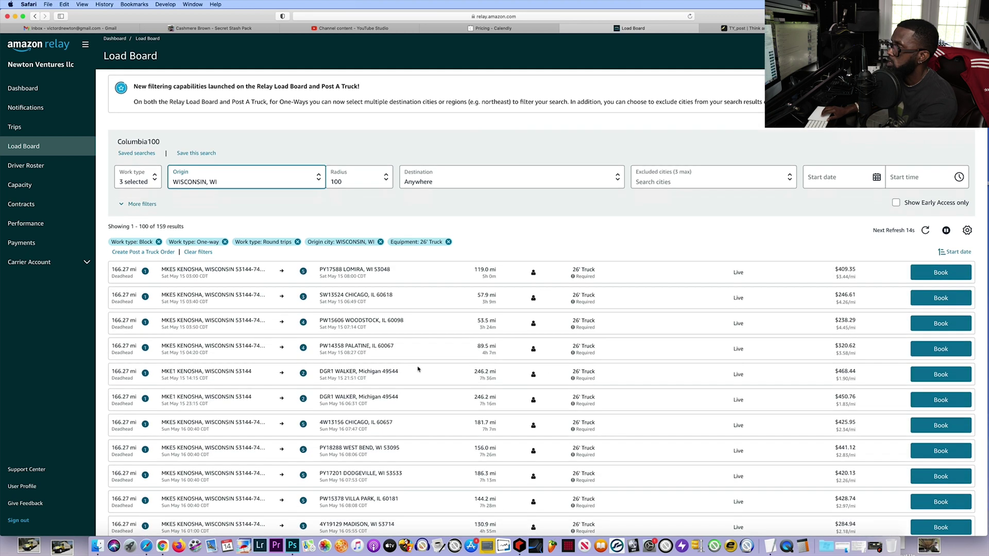
scroll(418, 369, down, 3)
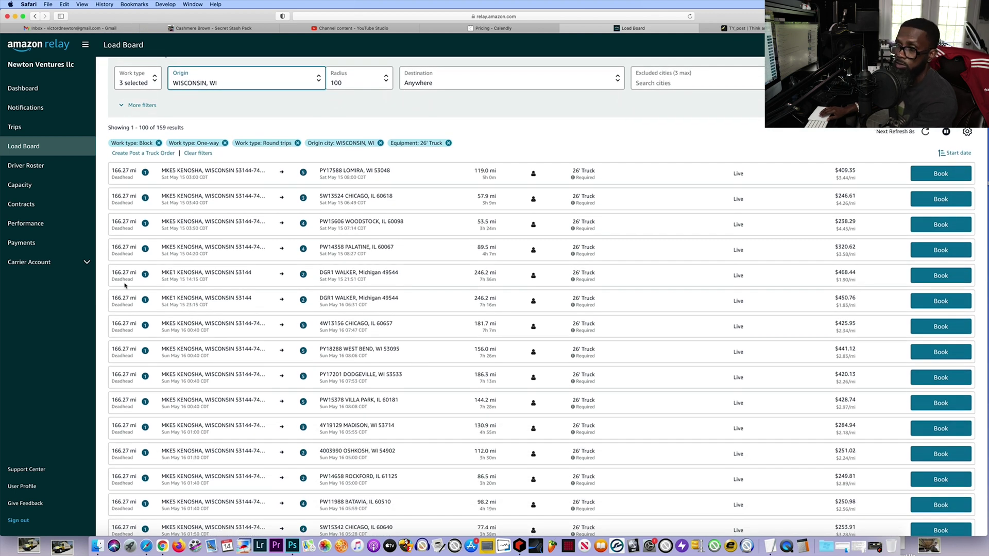
- Set the load search origin to HOUSTON, TX
scroll(133, 415, up, 1)
scroll(133, 415, up, 2)
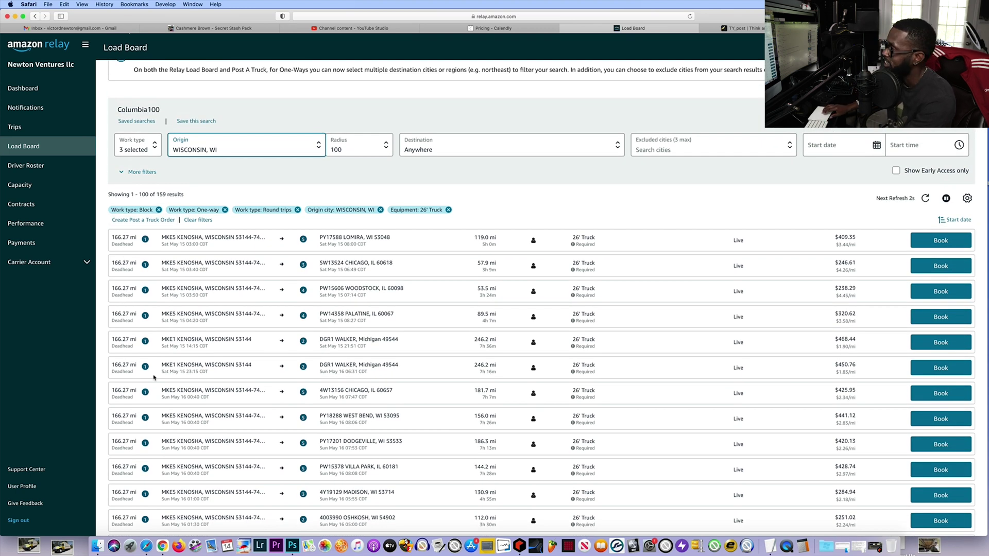
scroll(131, 388, up, 2)
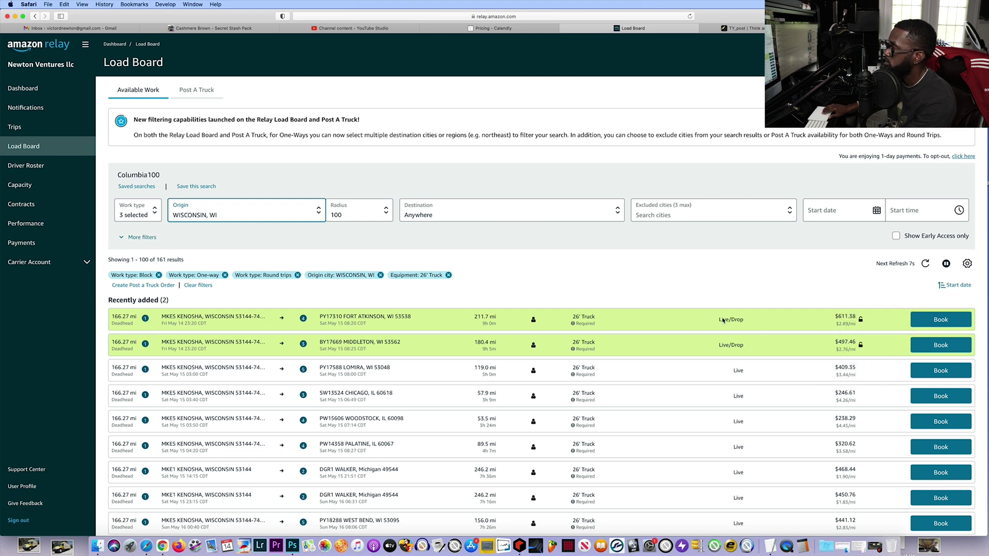
scroll(558, 386, down, 2)
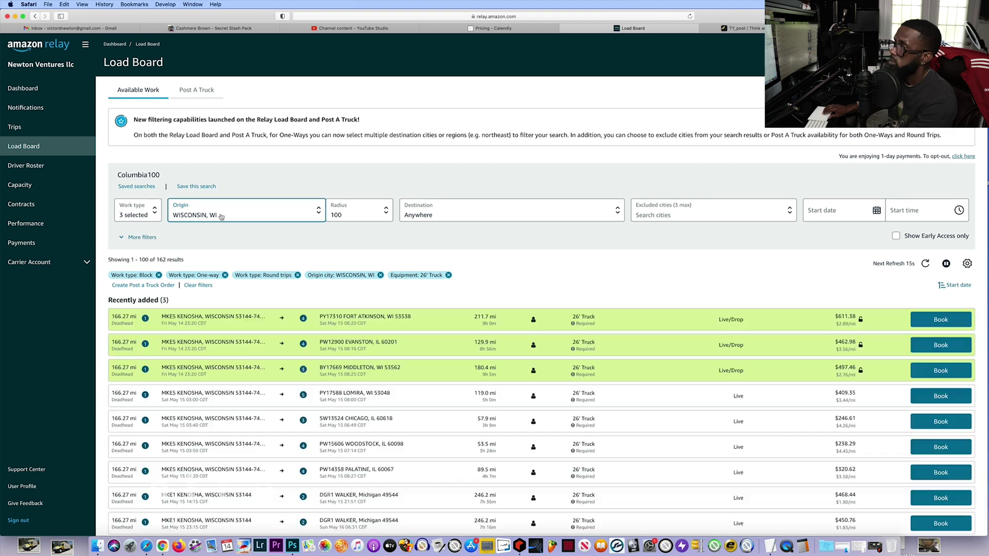
click(221, 214)
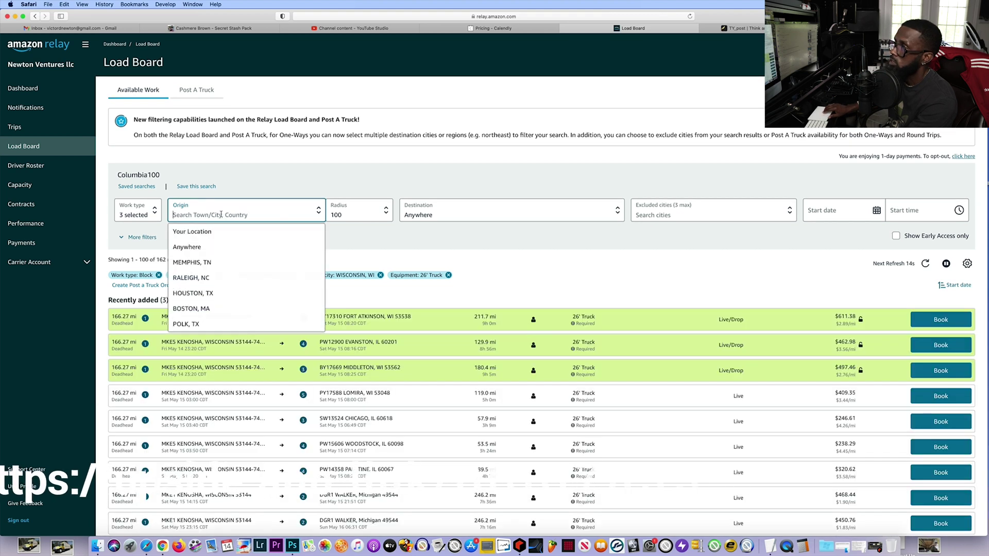
text(houston)
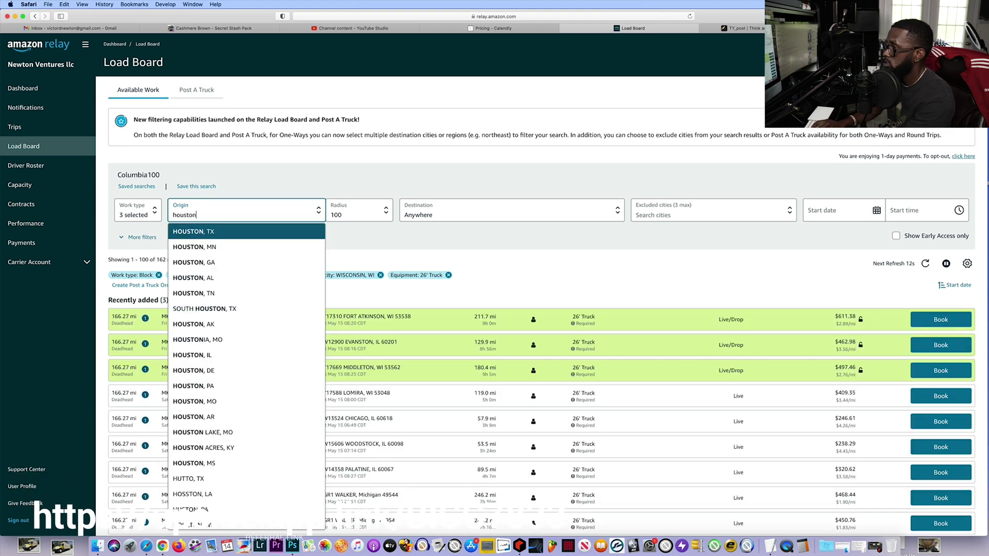
click(198, 236)
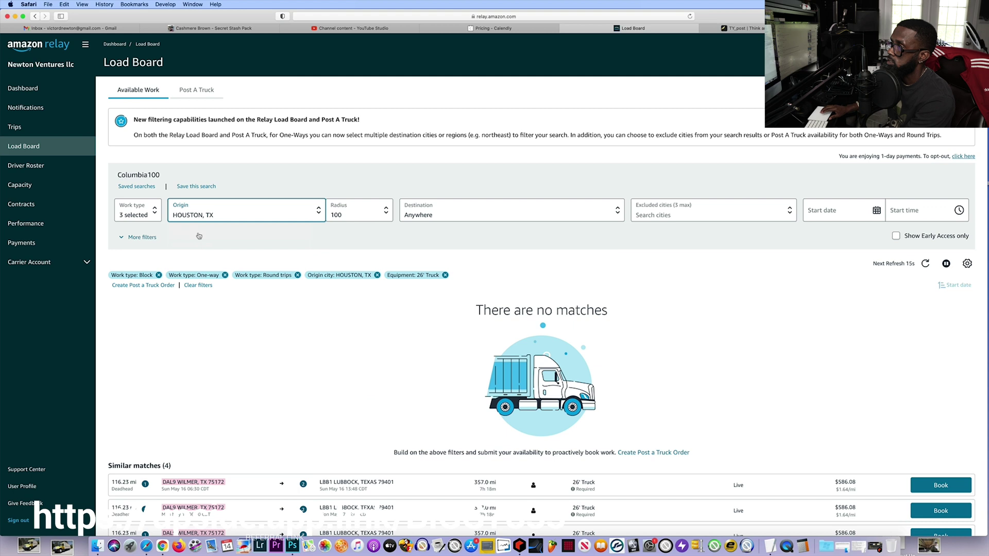
- Set the load search origin to NEW YORK, NY
scroll(219, 296, down, 3)
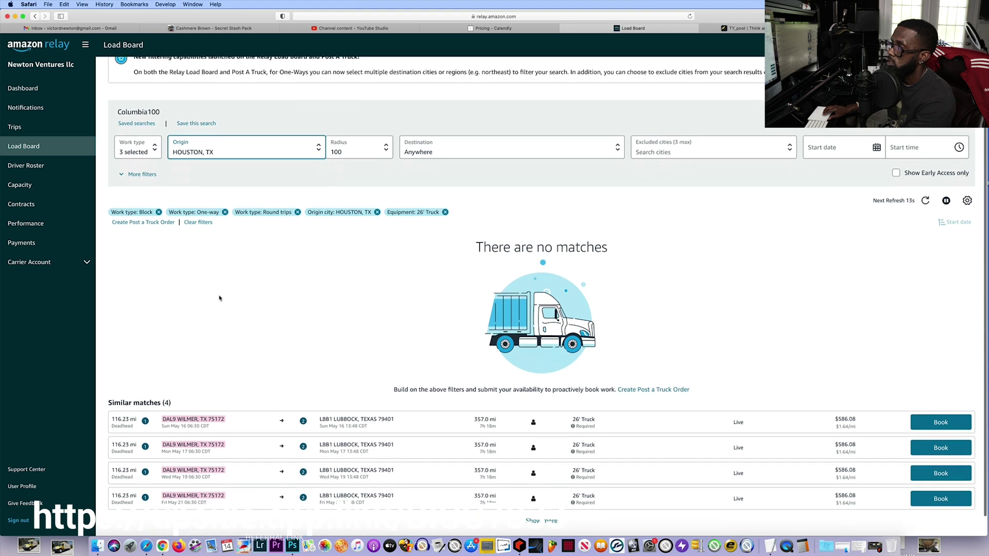
scroll(219, 297, up, 3)
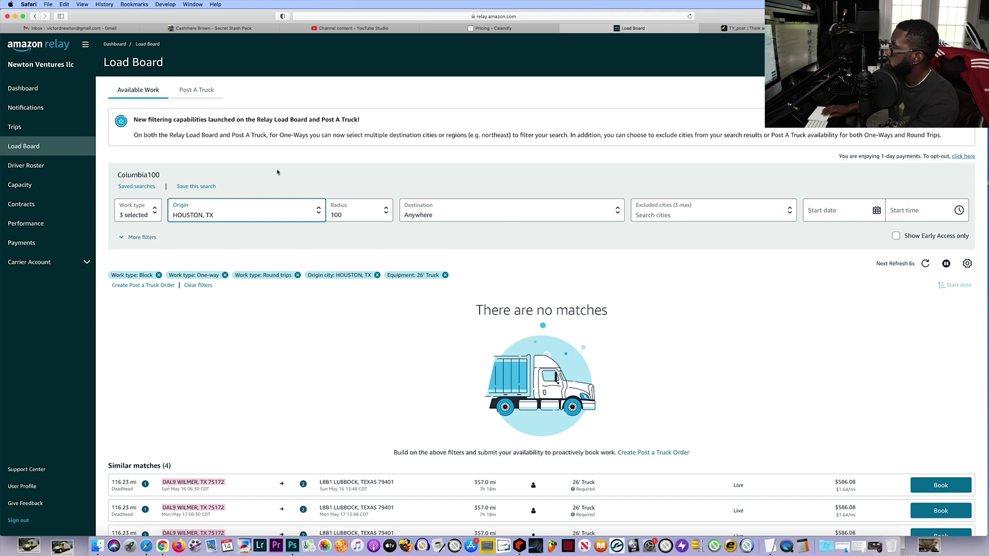
click(236, 213)
text(ny)
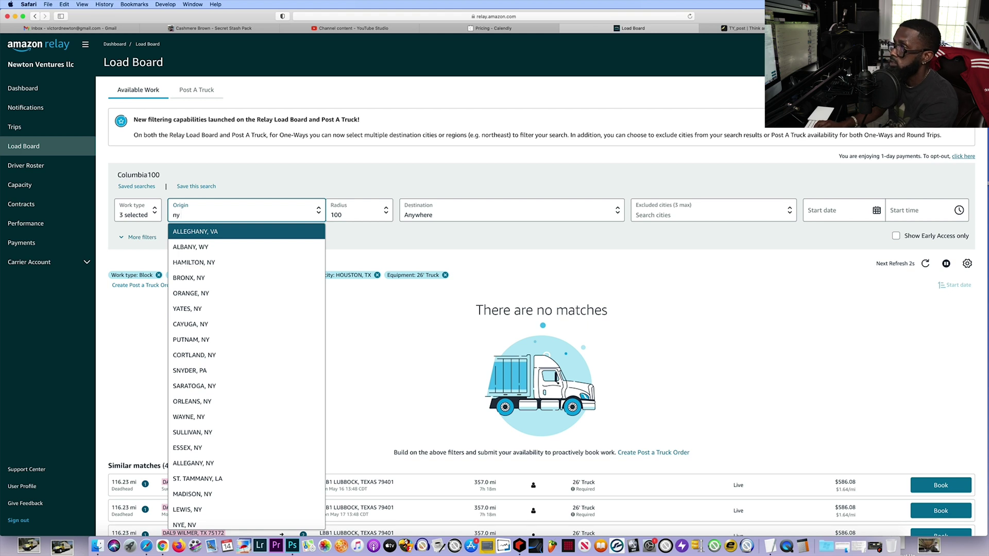
text( n)
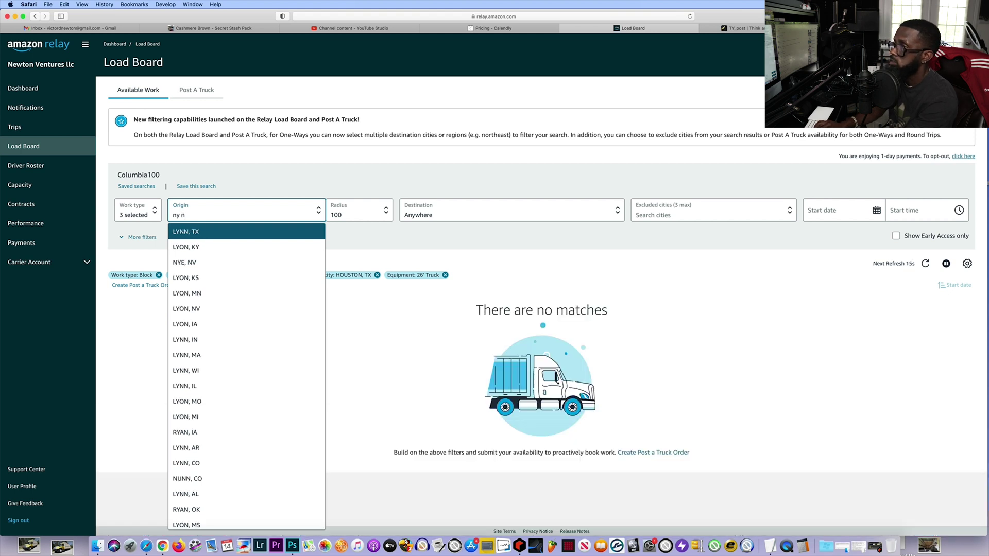
key(BackSpace)
key(BackSpace)
key(BackSpace)
key(BackSpace)
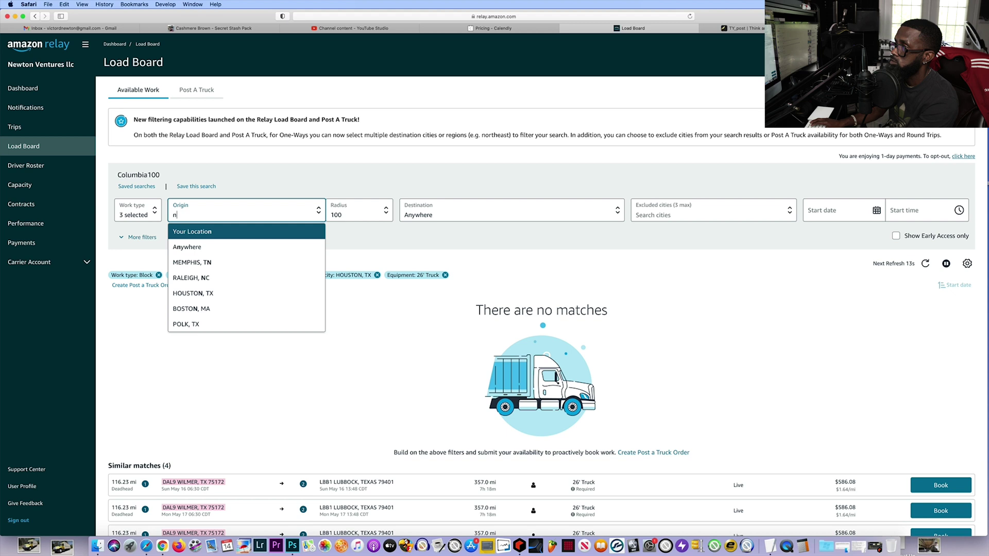
text(new york)
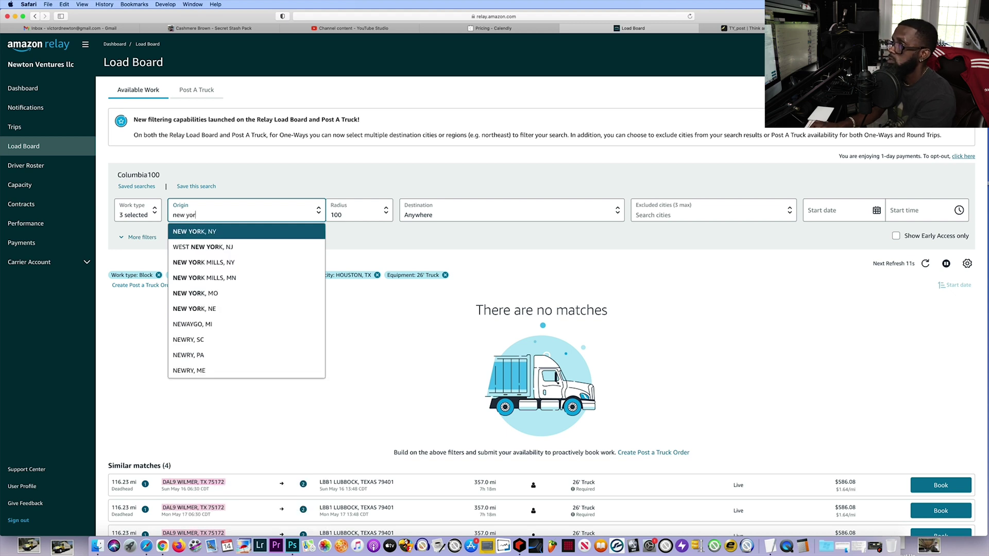
click(218, 233)
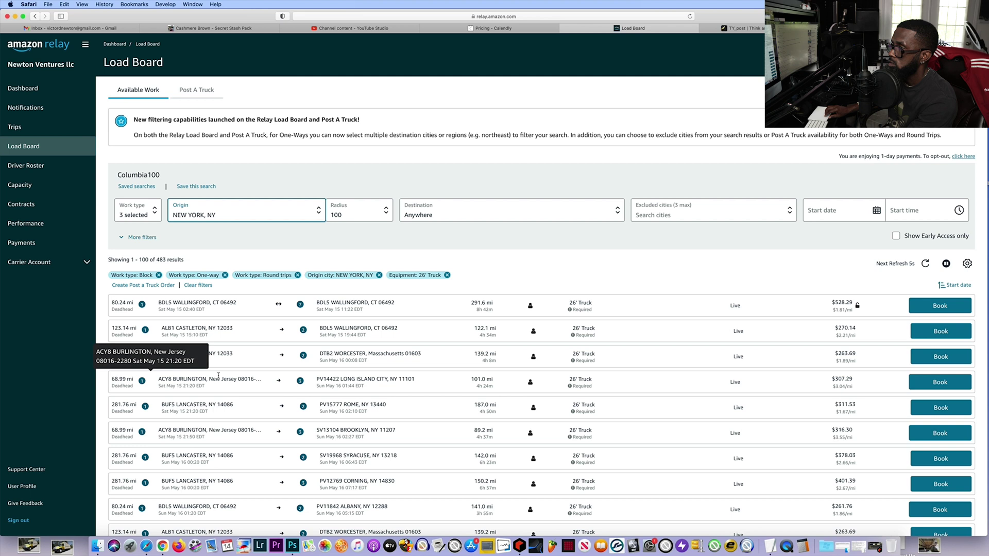
- Examine the pickup locations, destinations, distances and payouts of the 26' truck loads offered for the New York origin
scroll(218, 365, down, 2)
scroll(218, 375, down, 1)
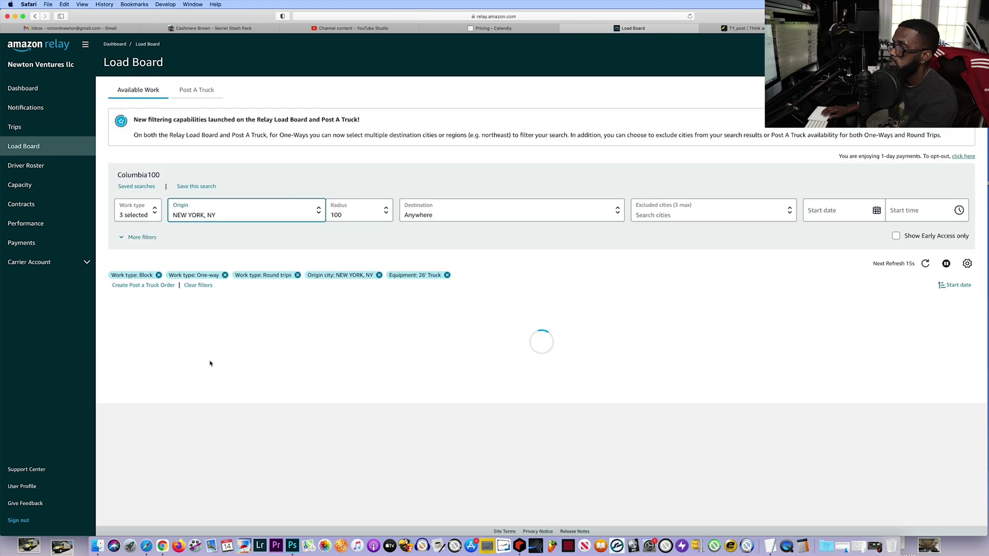
scroll(210, 363, down, 3)
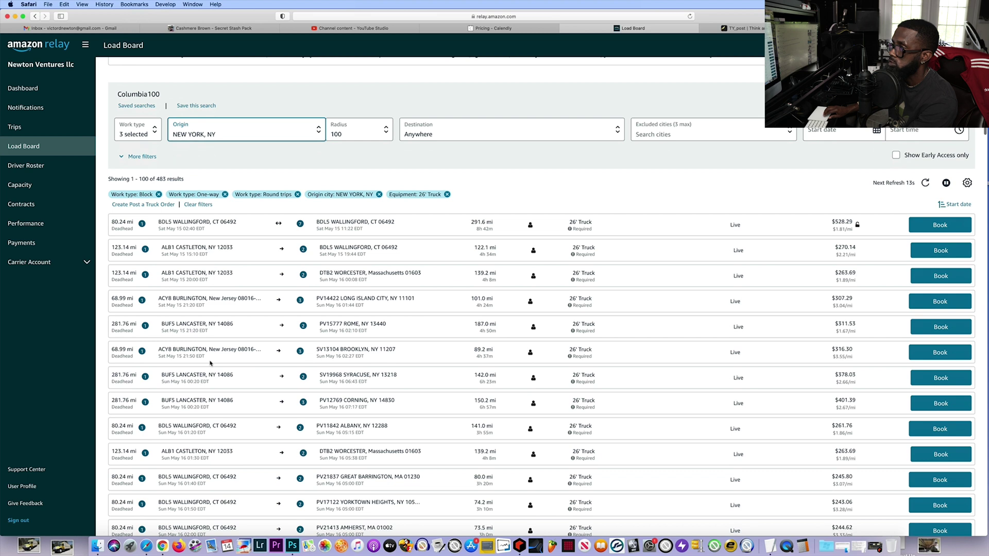
scroll(211, 371, down, 3)
scroll(213, 389, down, 2)
scroll(213, 390, down, 5)
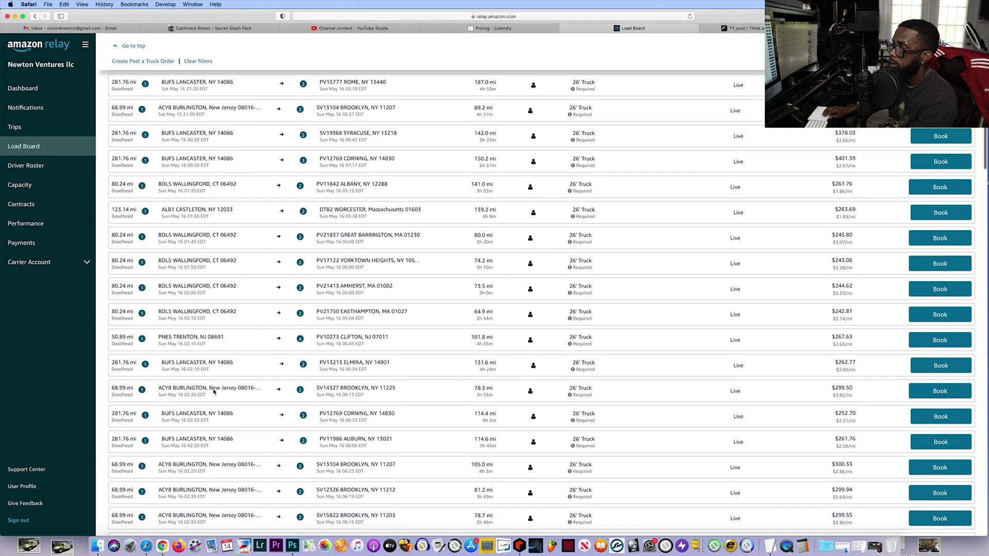
scroll(213, 391, up, 10)
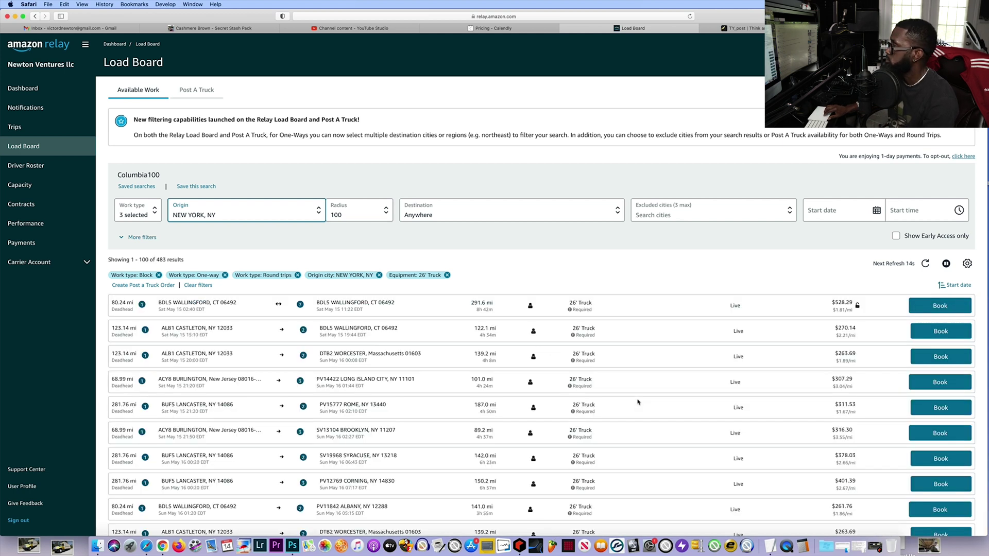
scroll(638, 402, down, 3)
scroll(638, 401, down, 10)
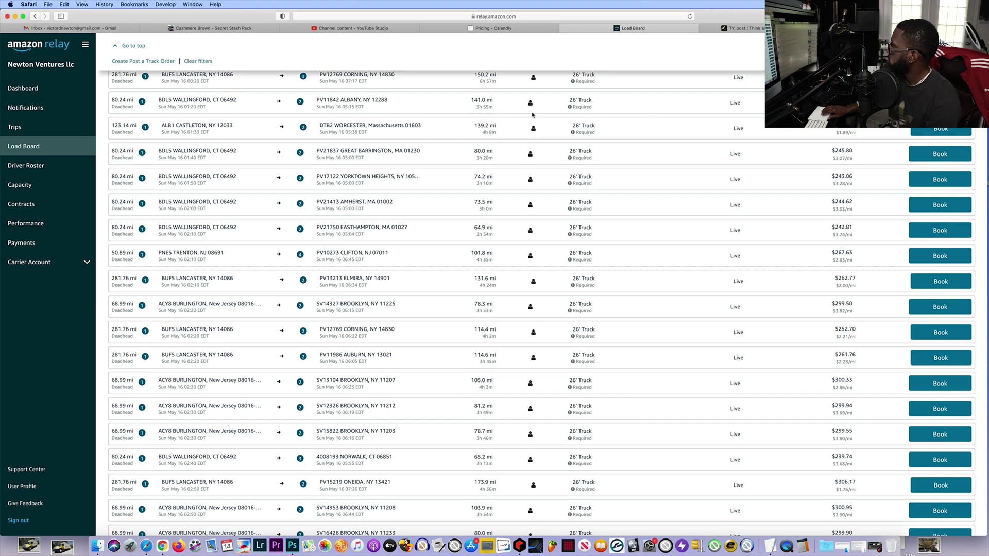
- Set the load search origin to CINCINNATI, OH
scroll(306, 175, up, 10)
click(229, 212)
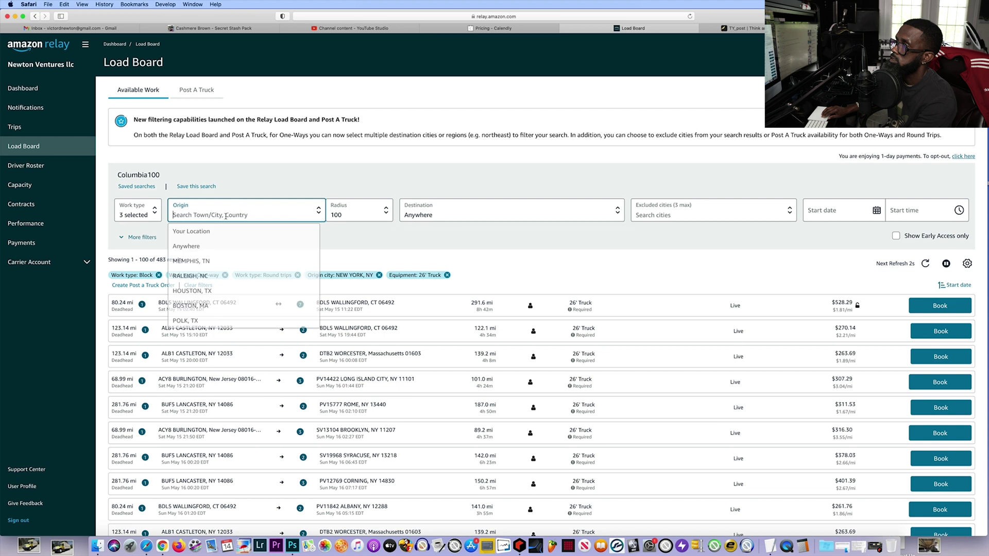
text(ci)
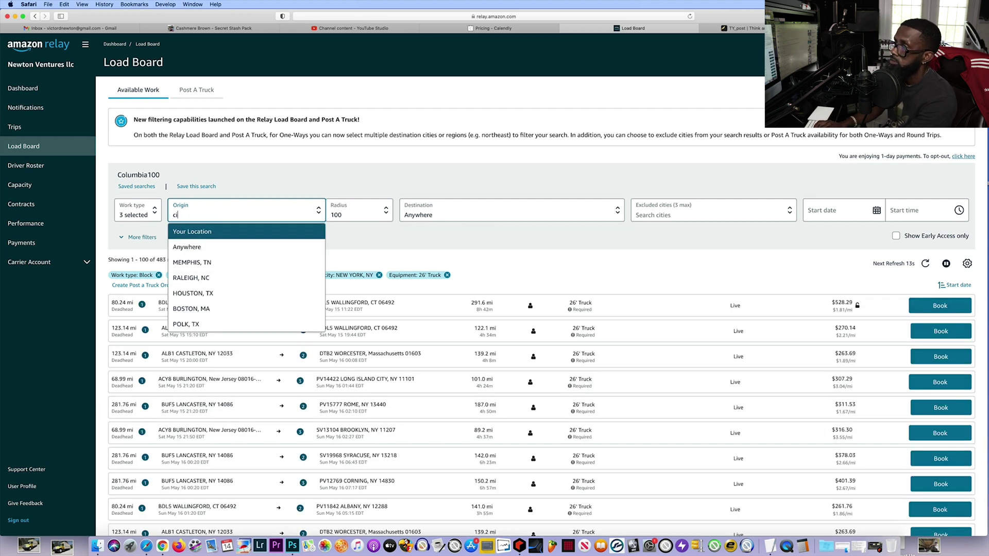
text(nci)
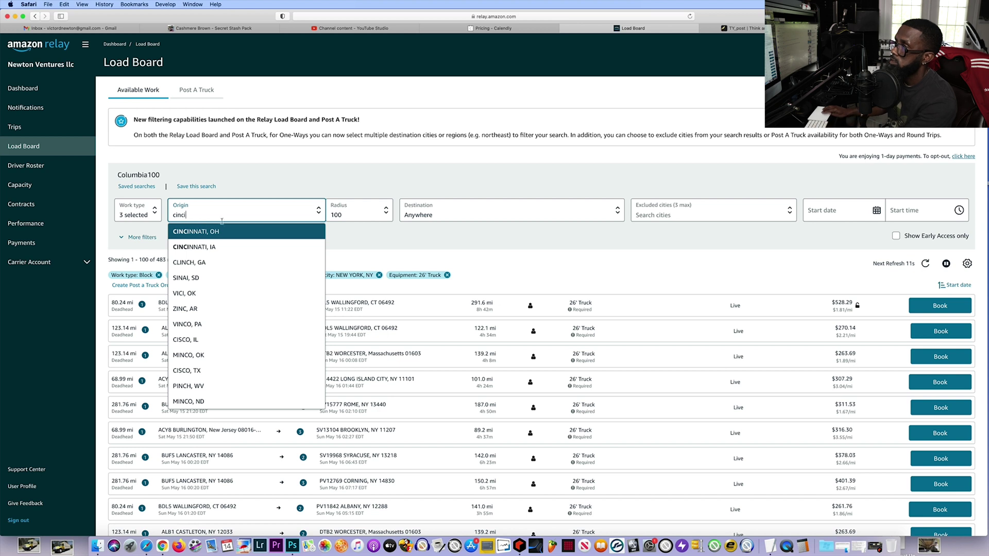
click(211, 234)
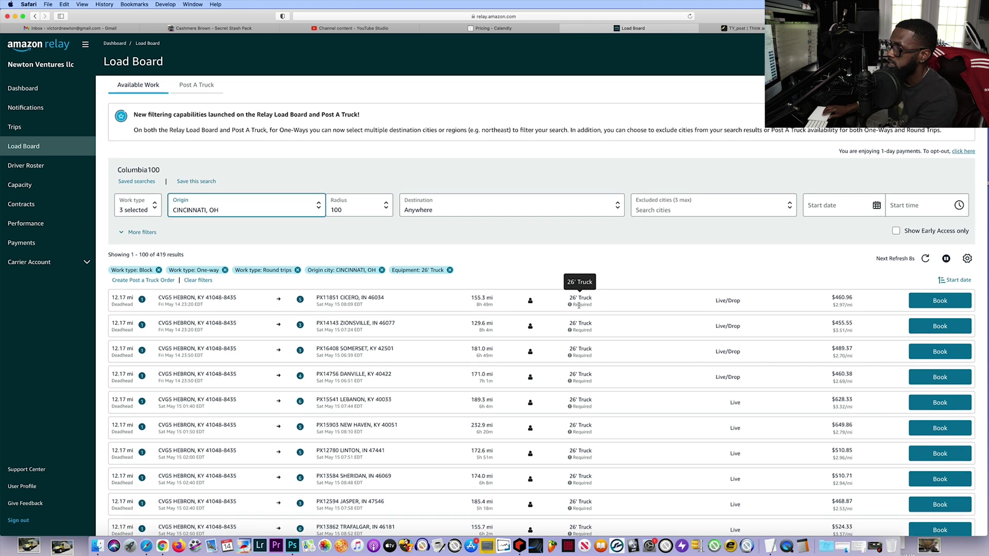
- Examine the deadhead miles, routes, load types and payouts of the 26' truck loads offered for the Cincinnati origin
scroll(579, 307, down, 1)
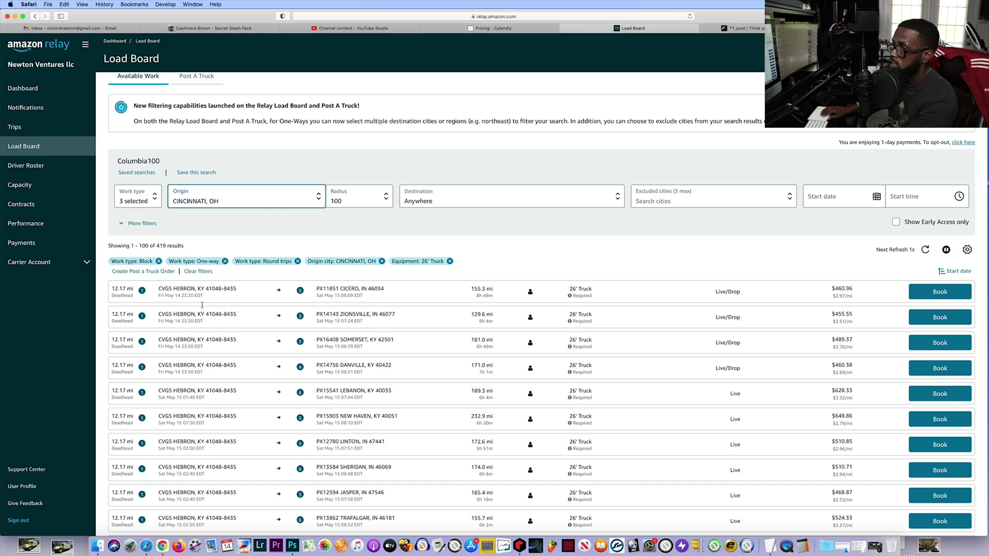
scroll(195, 373, down, 1)
scroll(195, 373, down, 1)
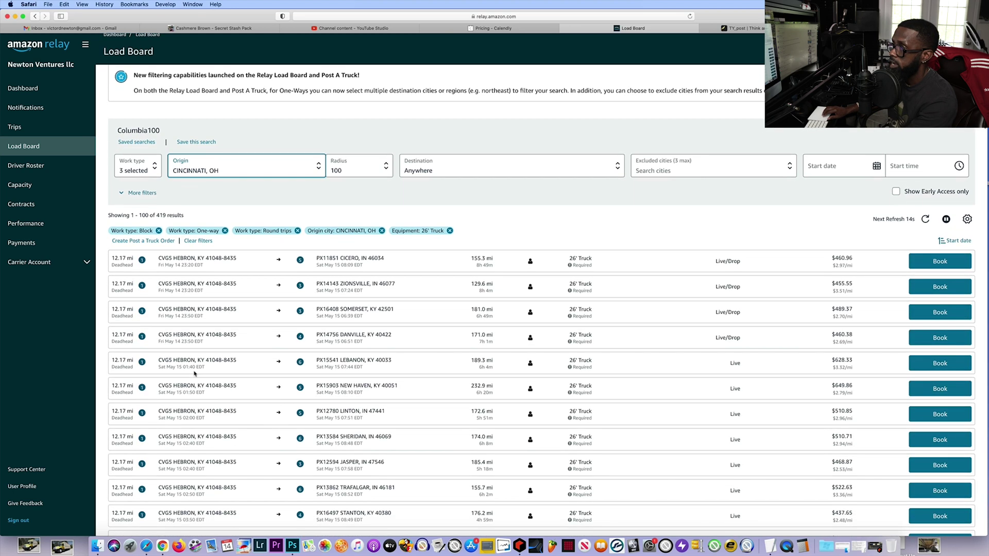
scroll(153, 206, up, 2)
scroll(149, 256, down, 1)
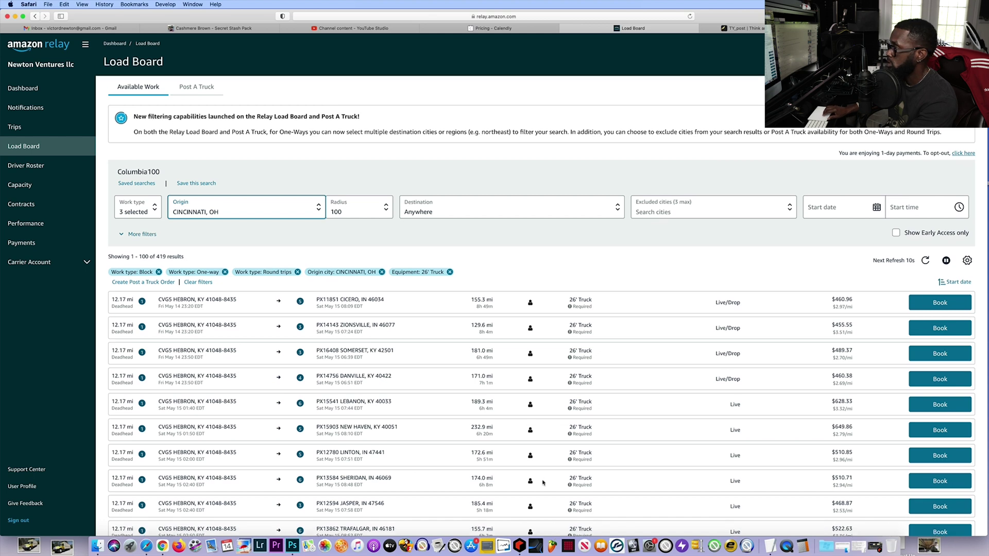
scroll(543, 482, down, 3)
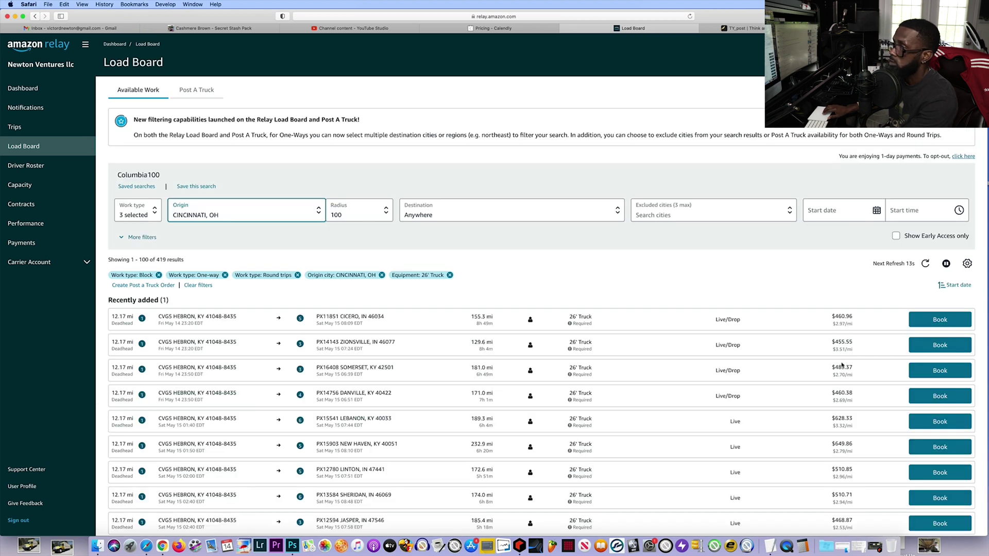
scroll(842, 366, down, 5)
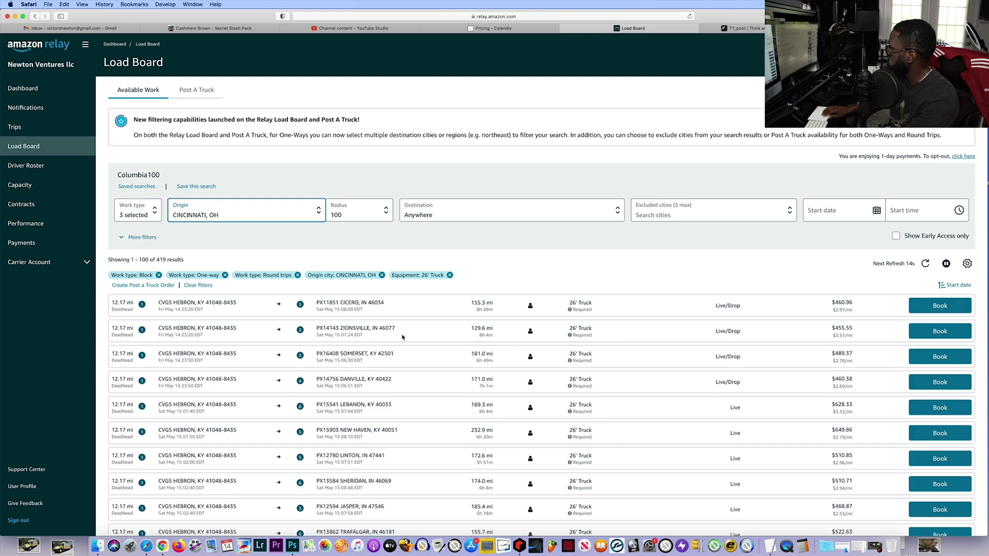
- Set the load search origin to GAINESVILLE, FL
click(221, 213)
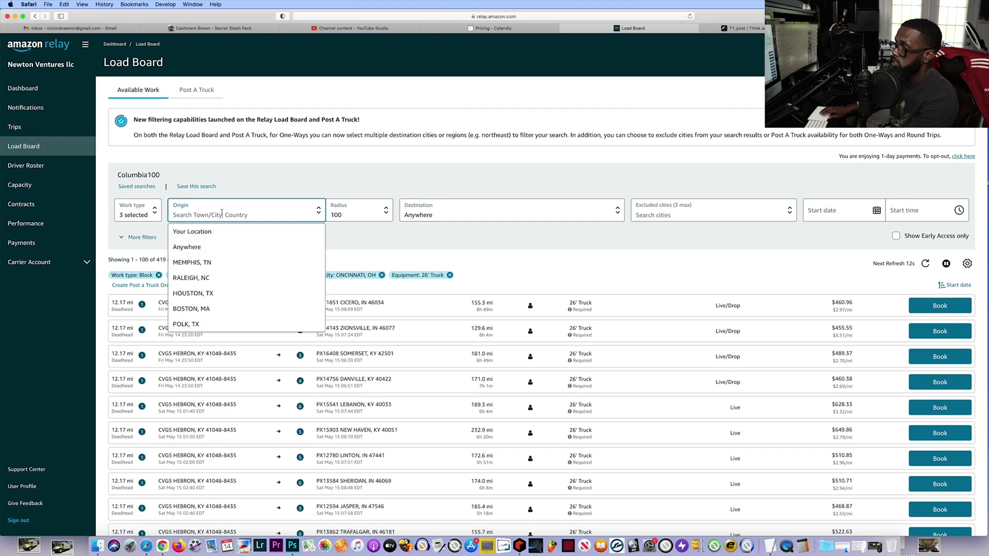
text(gainsville)
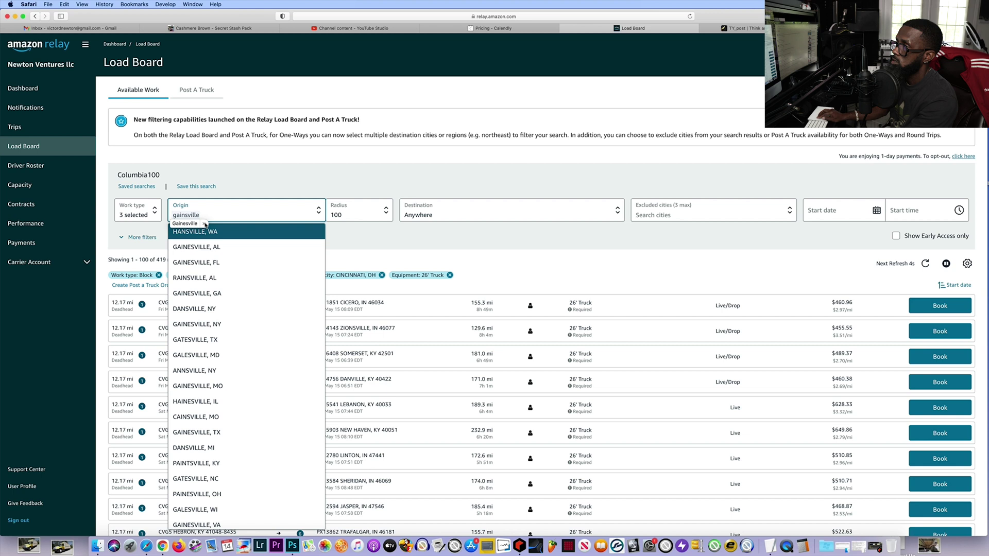
click(197, 263)
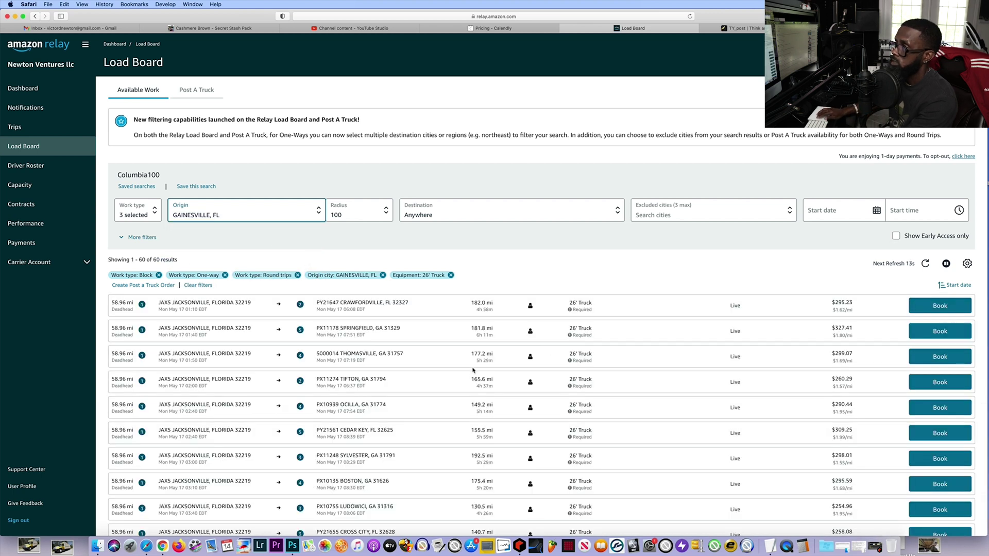
- Examine the pickup locations, destinations, distances and payouts of the 26' truck loads offered for the Gainesville origin
scroll(473, 360, down, 2)
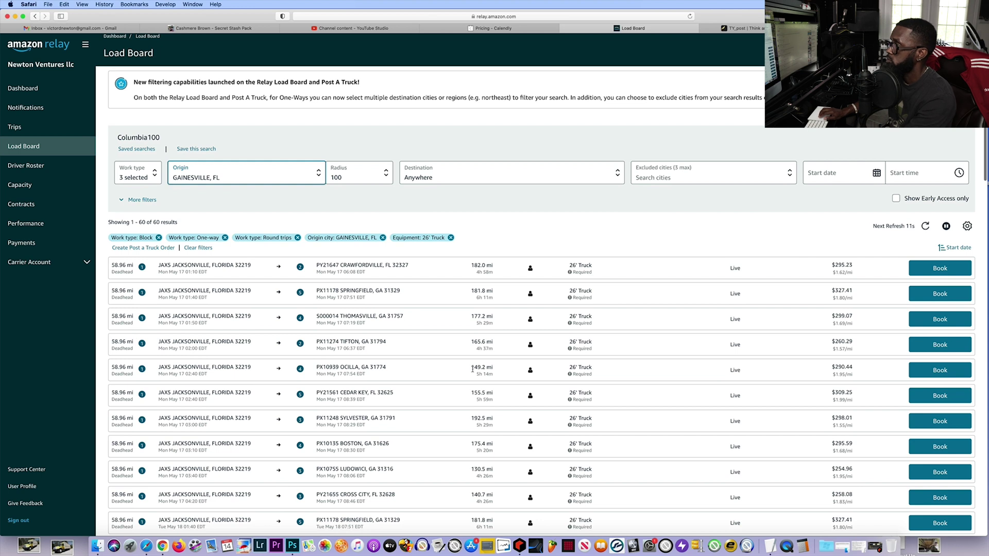
scroll(472, 369, down, 10)
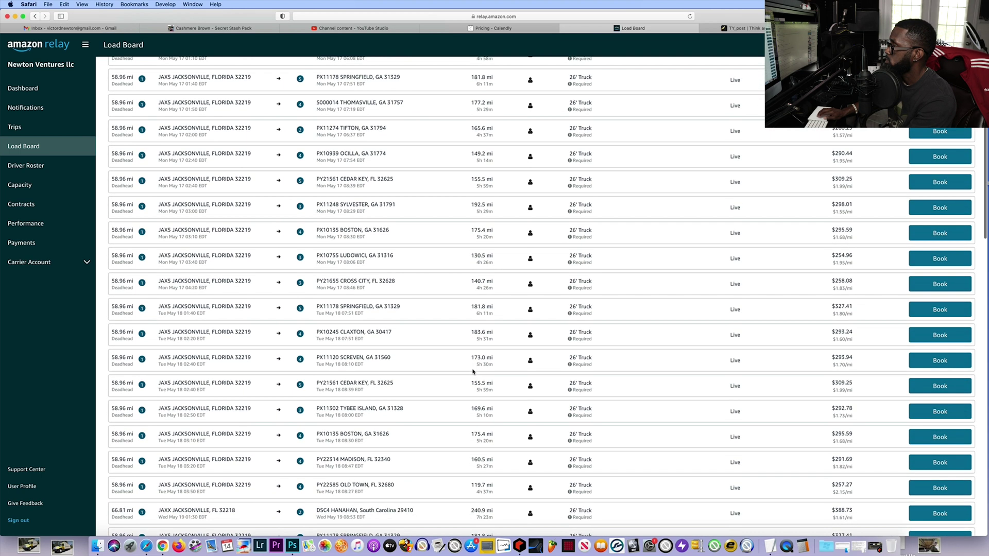
scroll(473, 371, down, 8)
scroll(473, 371, up, 20)
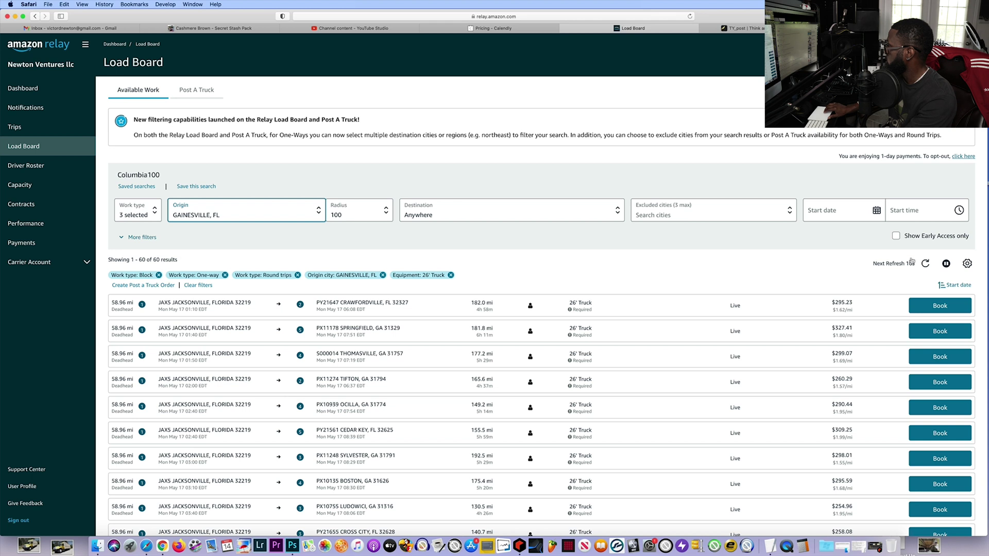
- Set the load search origin to TALLAHASSEE, FL and review the similar matches offered for it
click(231, 217)
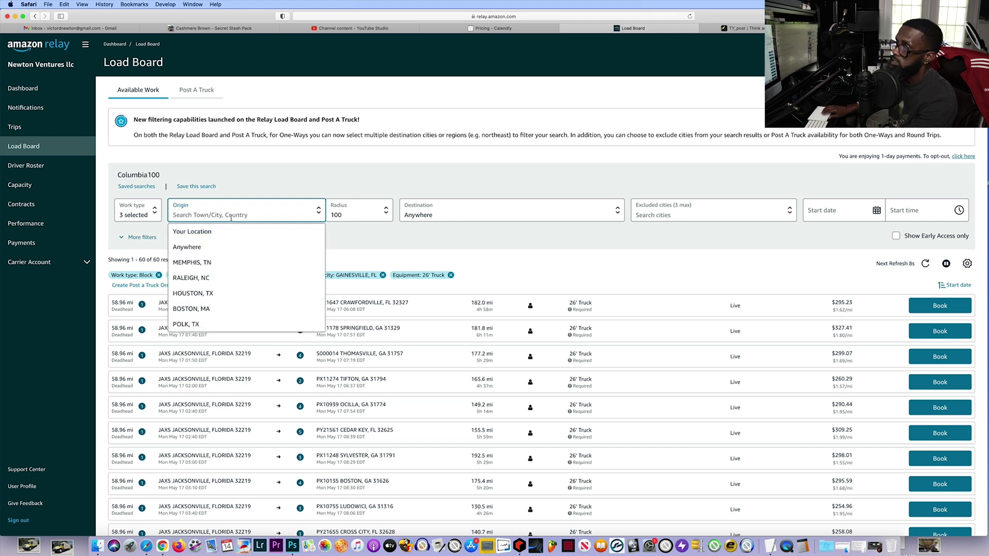
text(tal)
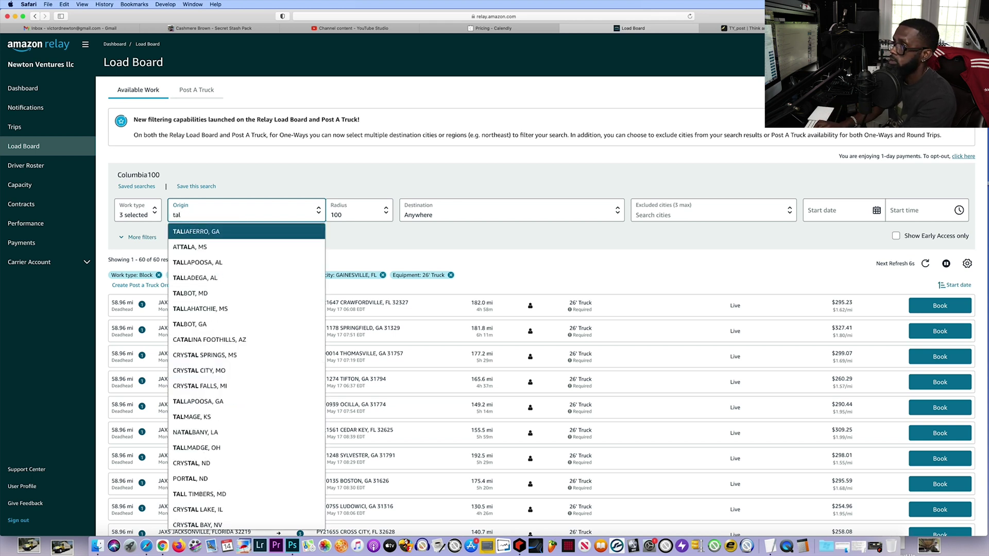
text(la)
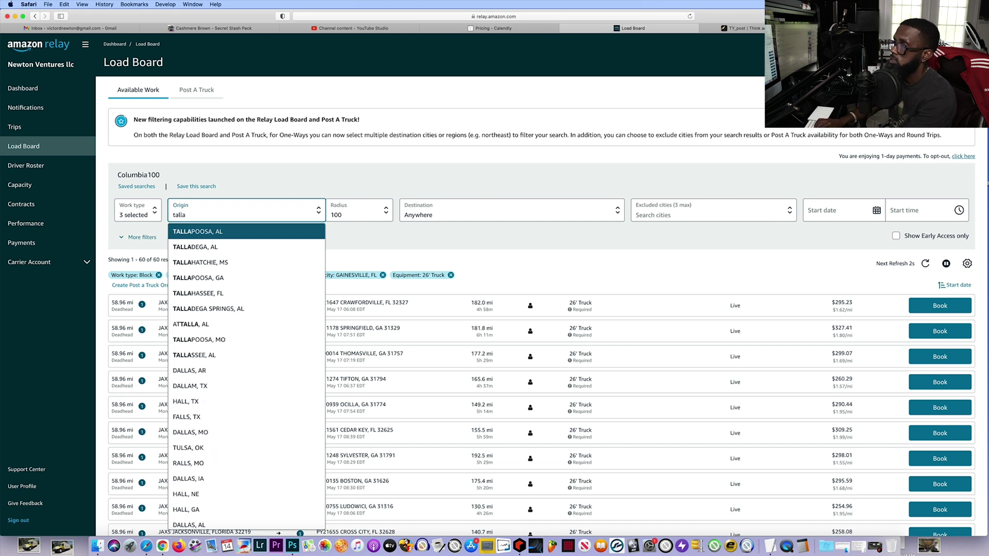
click(206, 298)
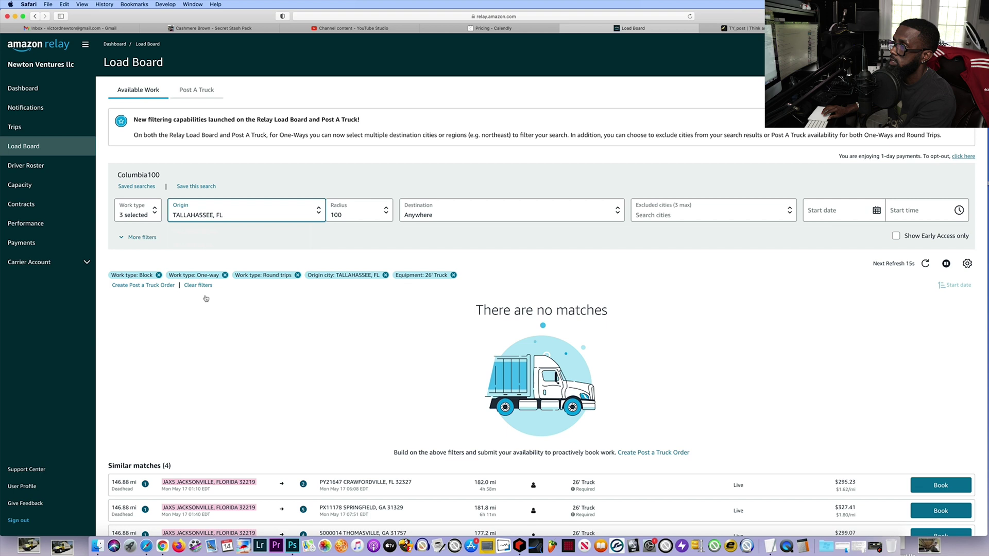
scroll(294, 370, down, 1)
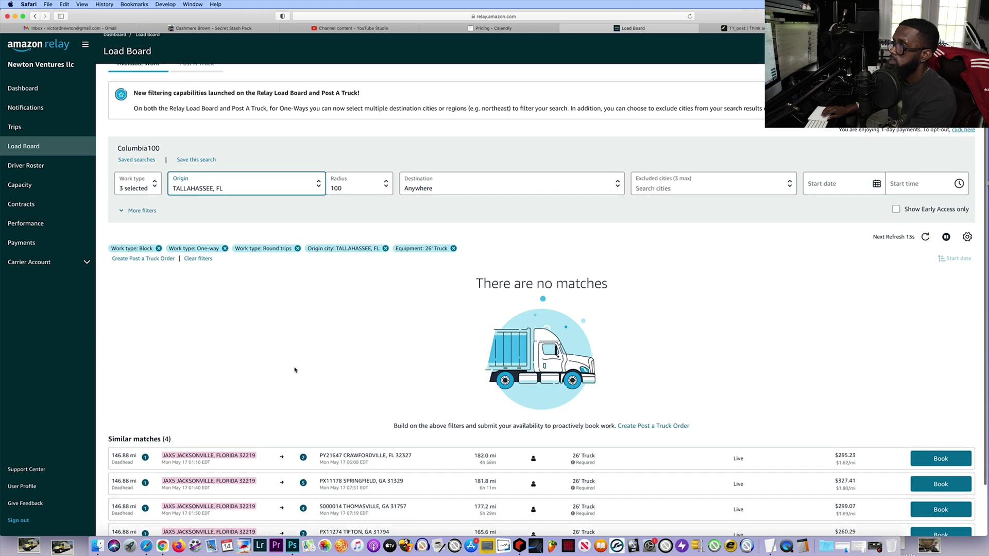
scroll(294, 370, down, 1)
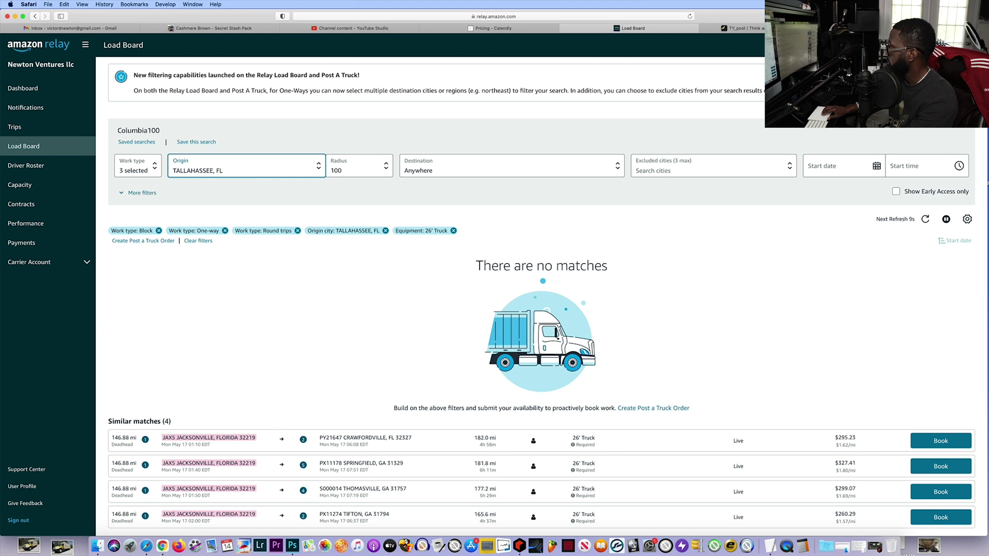
- Set the load search origin to CHATTANOOGA, TN
click(238, 166)
text(chata)
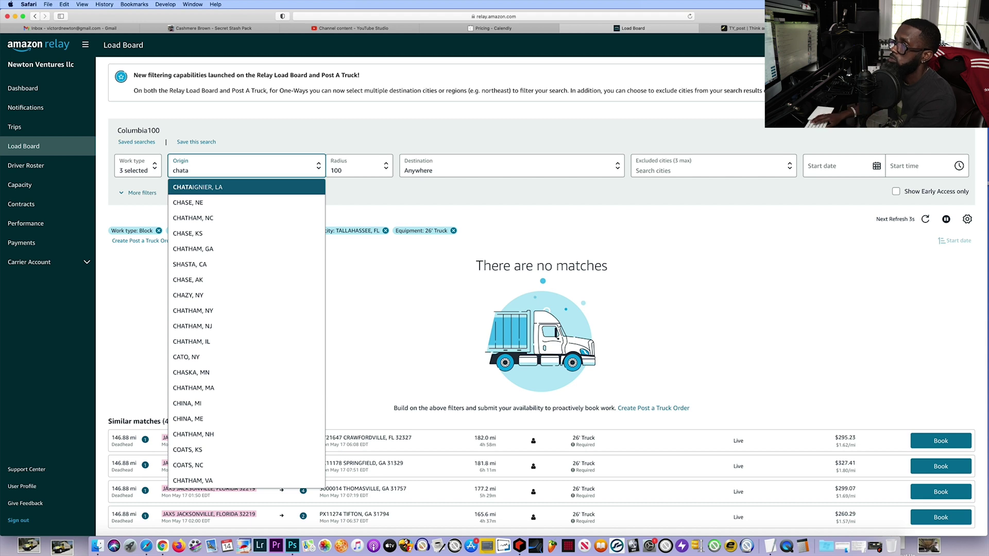
key(BackSpace)
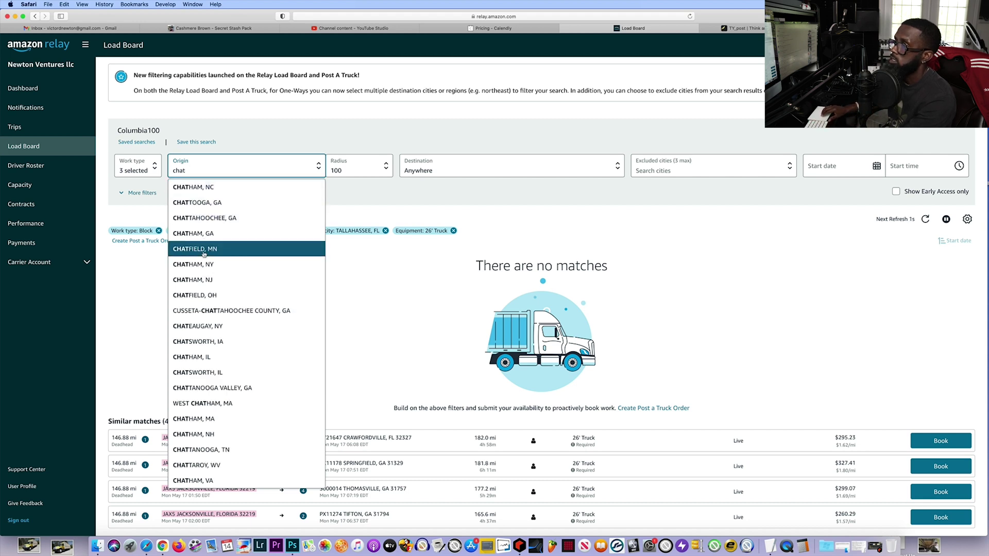
scroll(208, 355, up, 2)
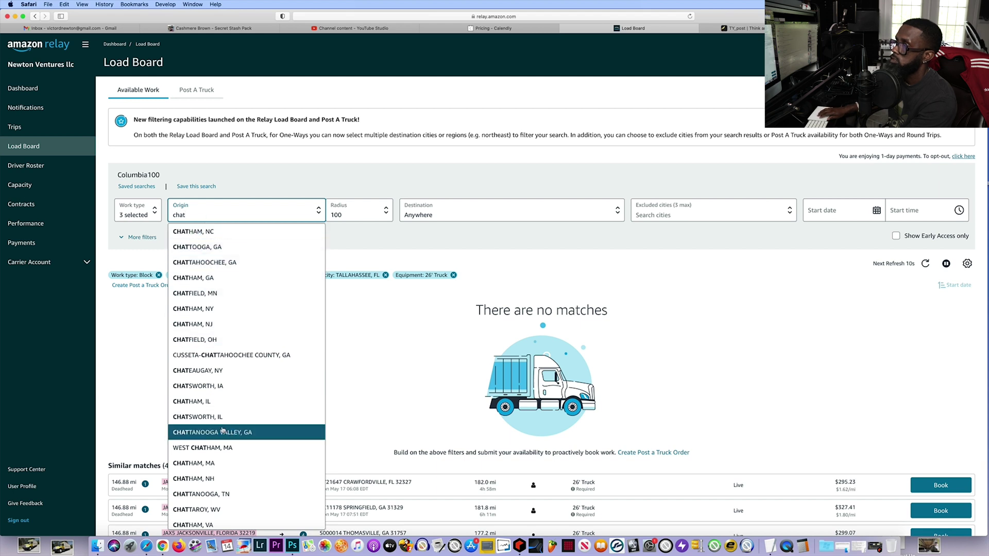
click(217, 494)
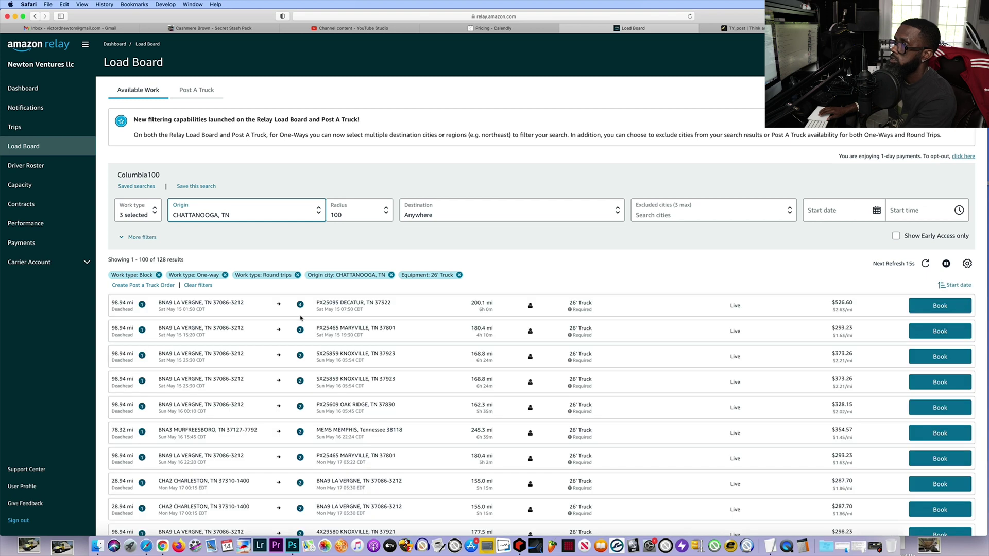
- Examine the deadhead miles, routes and payouts of the 26' truck loads offered for the Chattanooga origin
scroll(218, 262, down, 3)
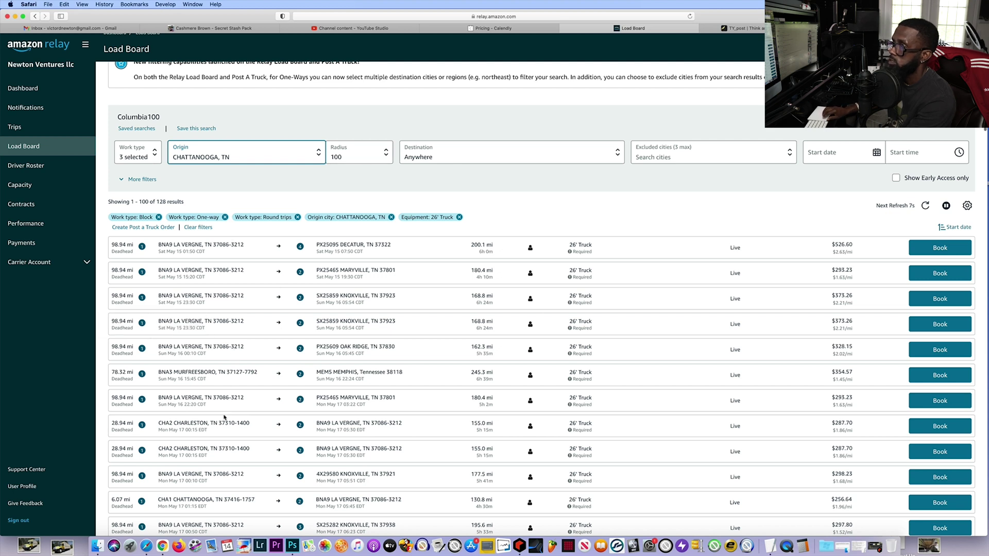
scroll(224, 417, down, 2)
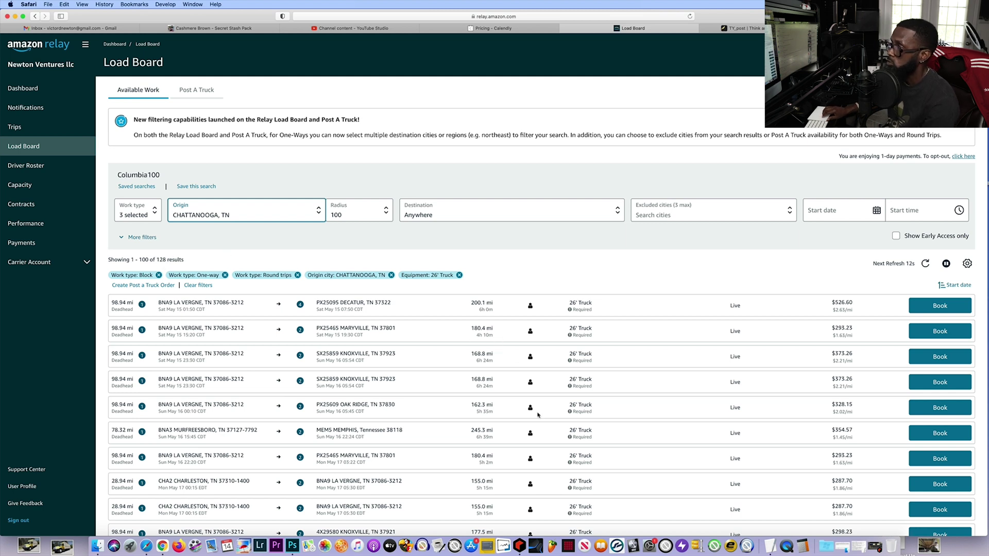
scroll(515, 370, down, 3)
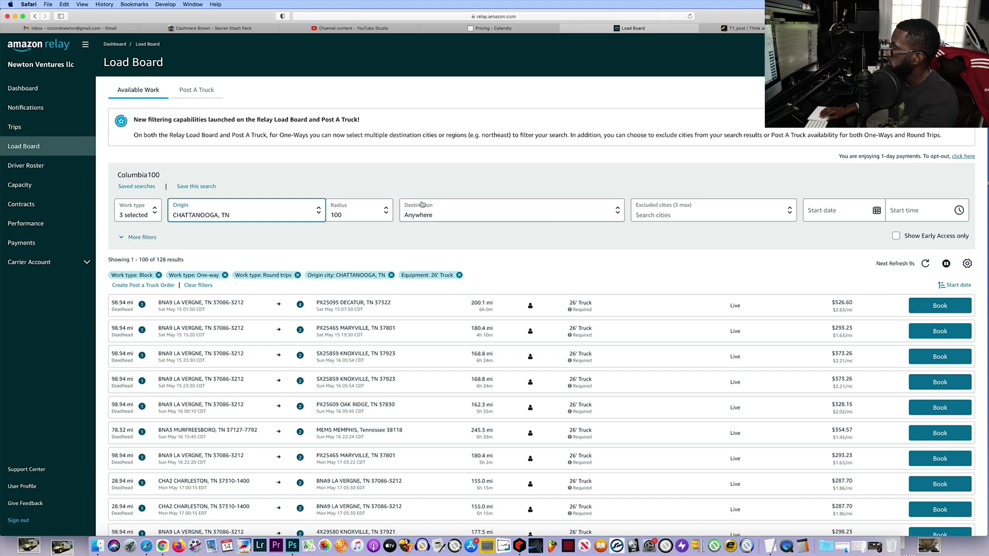
- Set the load search origin to HEBRON, KY
click(237, 212)
text(hebron)
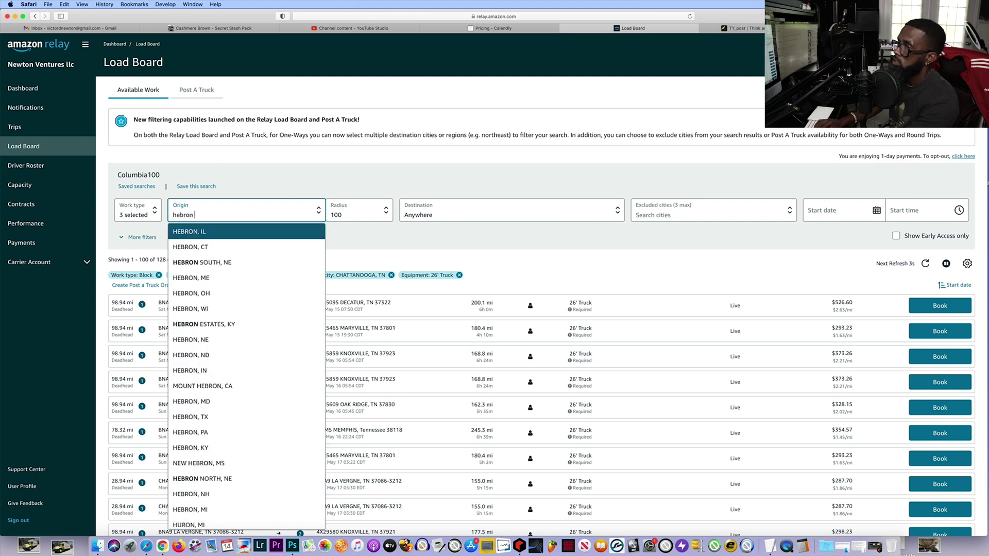
text(ky)
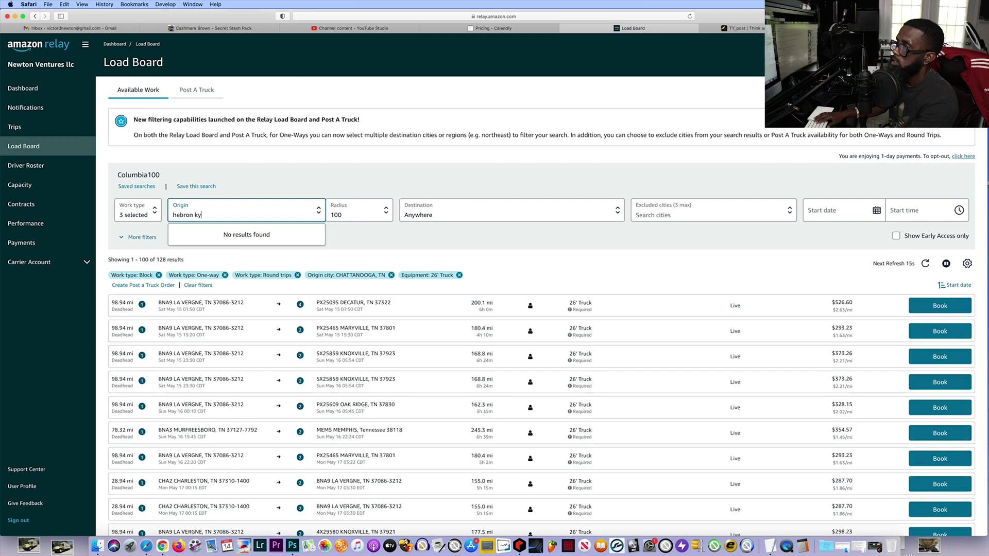
key(BackSpace)
key(BackSpace)
key(BackSpace)
text(,)
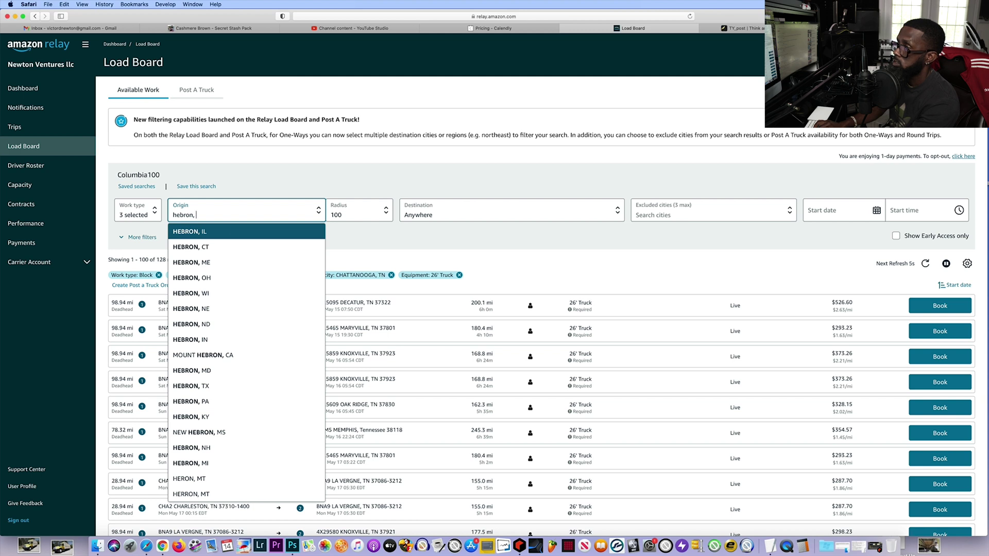
click(202, 421)
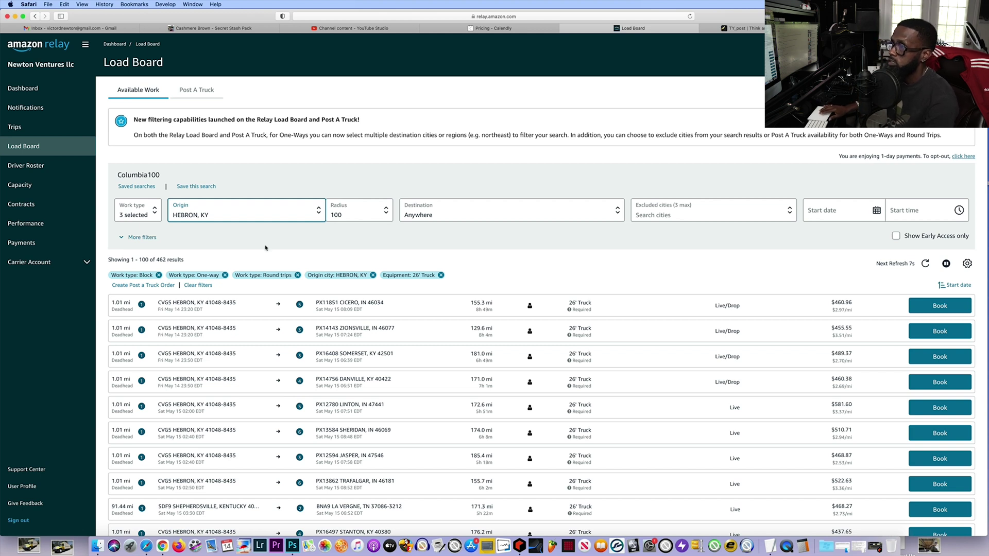
- Examine the deadhead miles, destinations, load types, payouts and per-mile rates of the 26' truck loads offered for the Hebron origin
scroll(260, 374, down, 5)
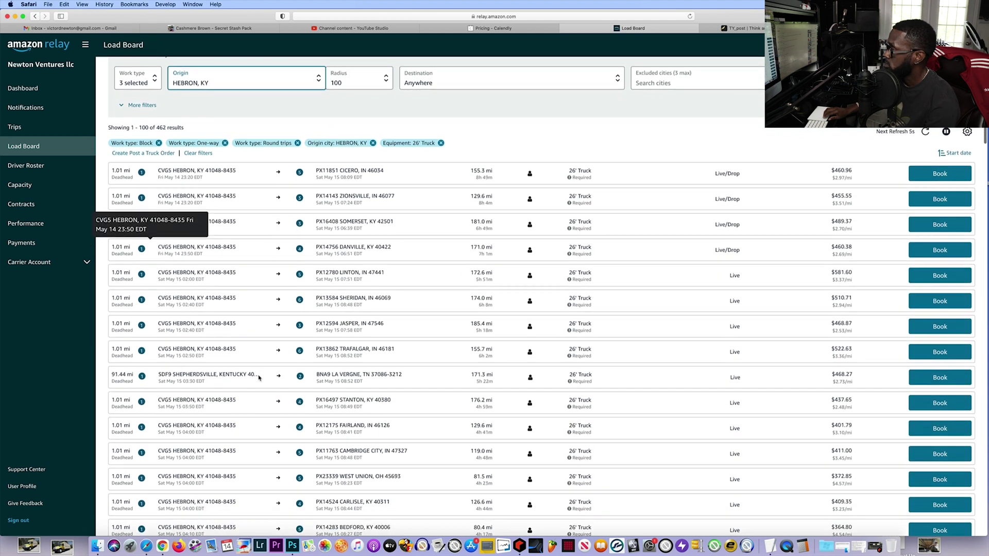
scroll(259, 378, down, 1)
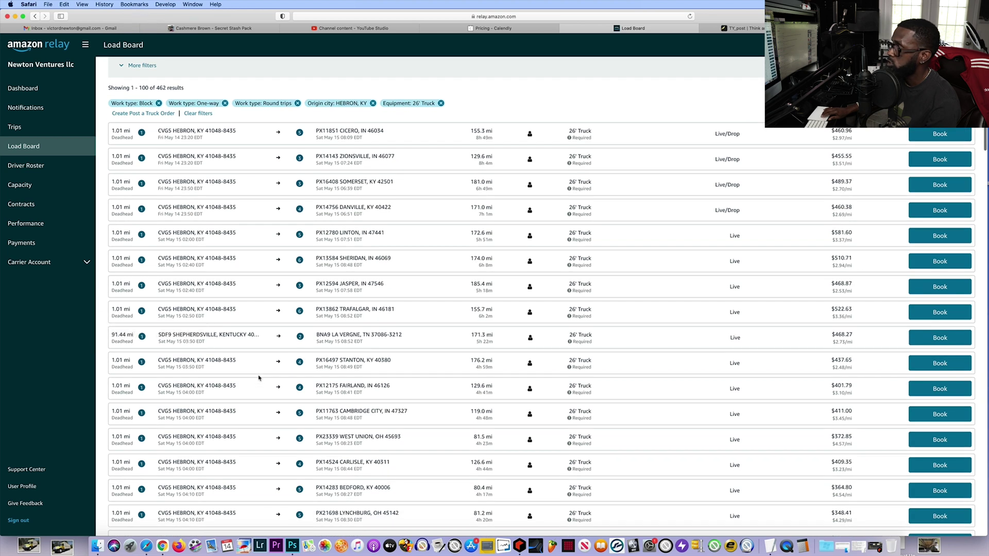
scroll(259, 378, up, 2)
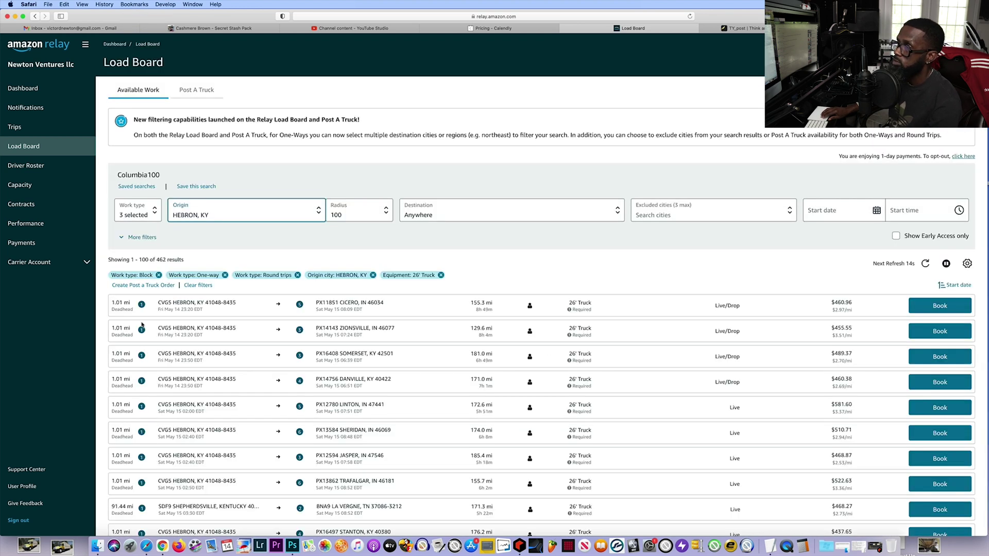
scroll(118, 272, down, 3)
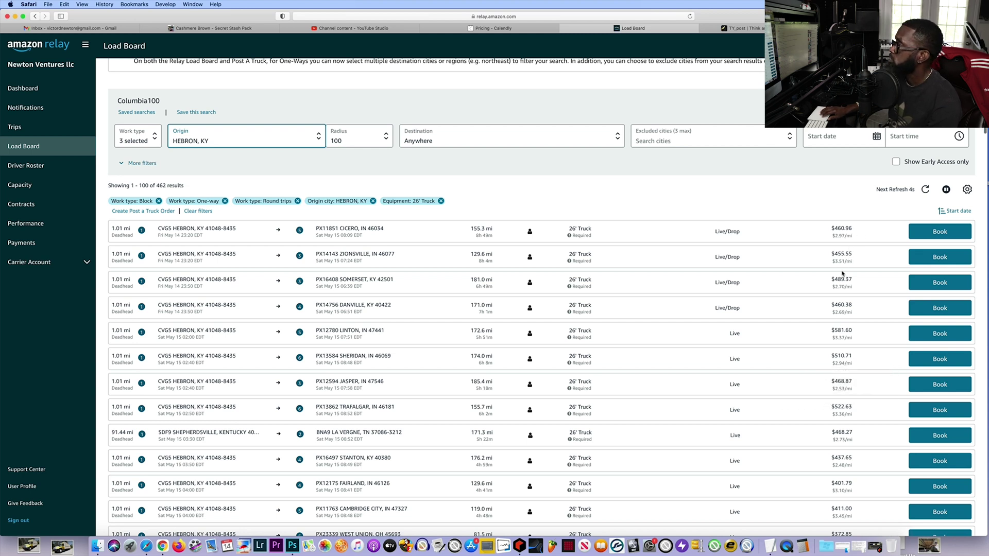
scroll(844, 432, down, 3)
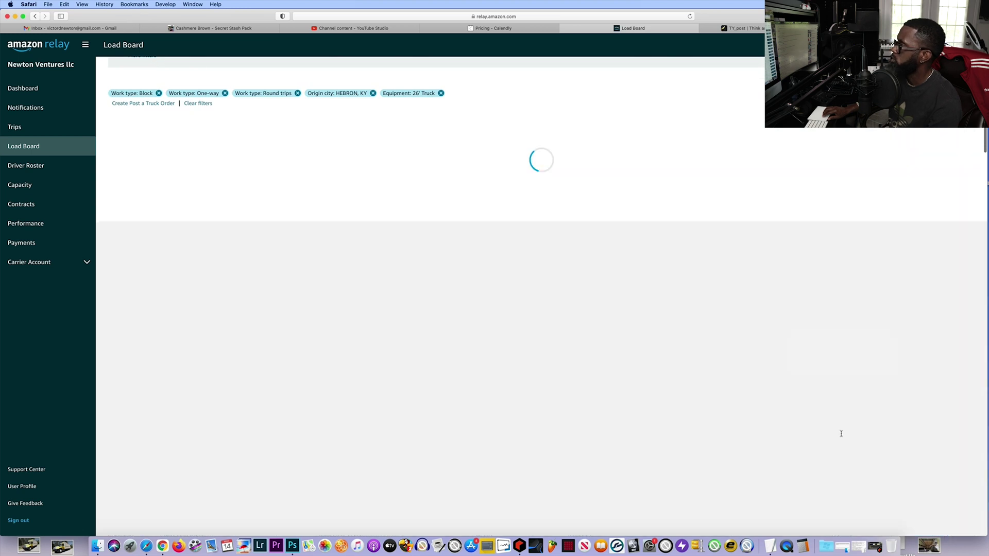
scroll(826, 312, down, 9)
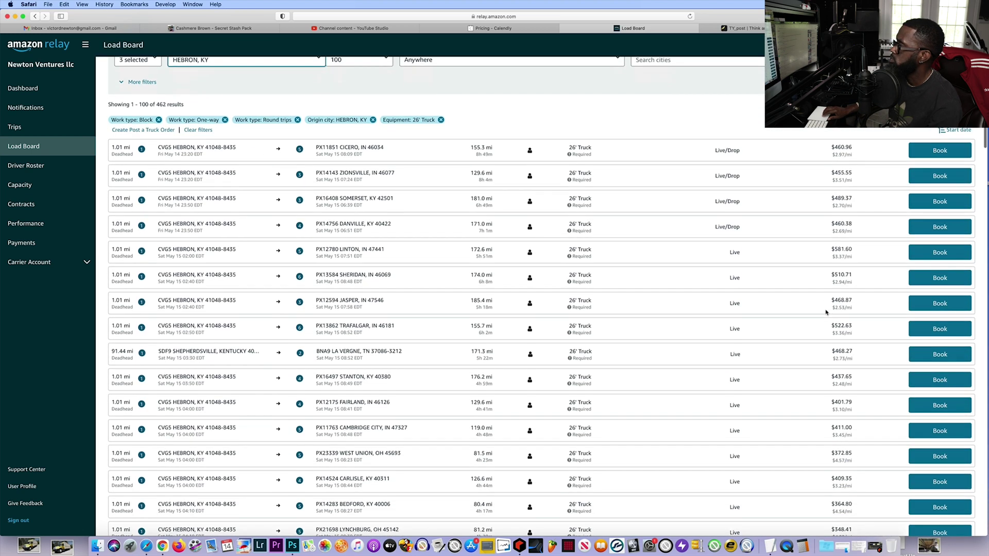
scroll(825, 312, down, 2)
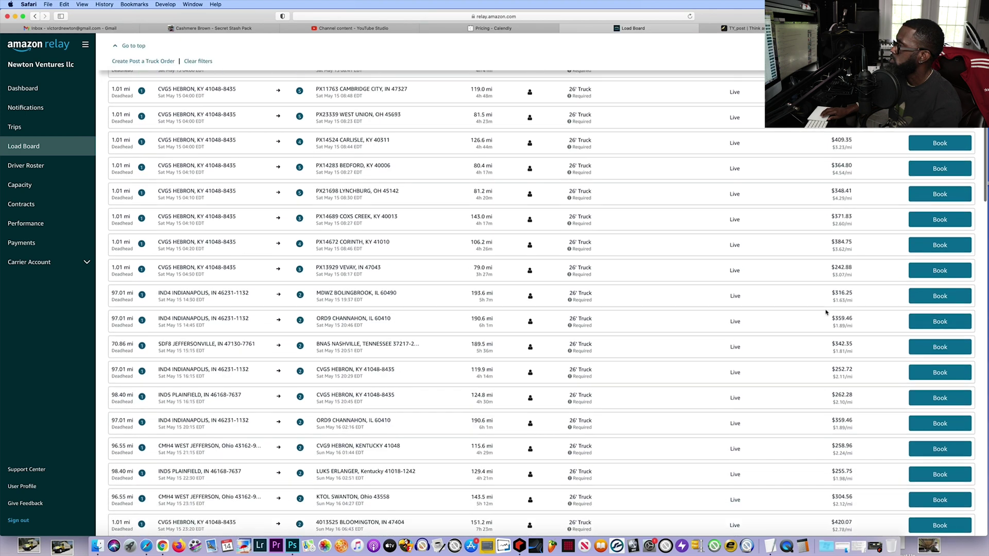
scroll(826, 312, down, 2)
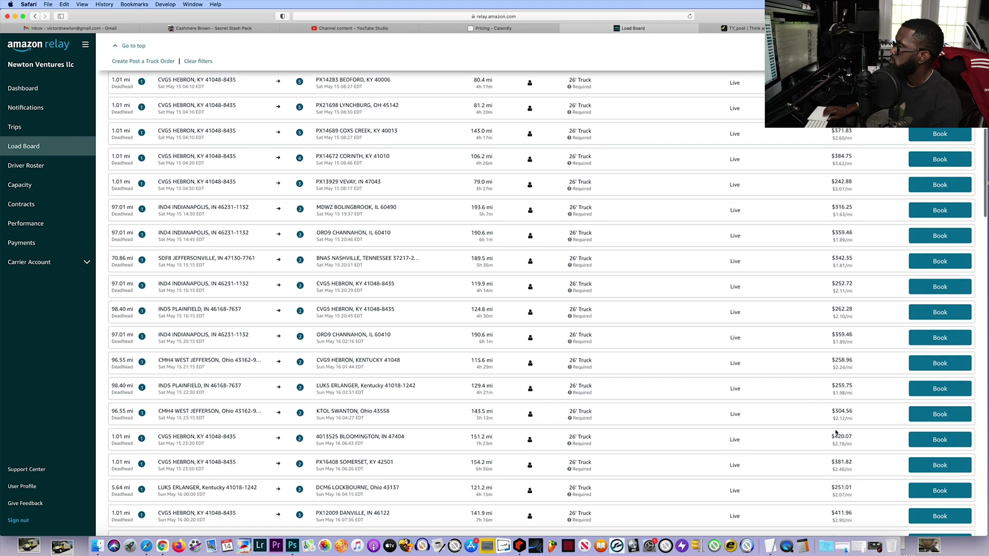
scroll(414, 374, up, 12)
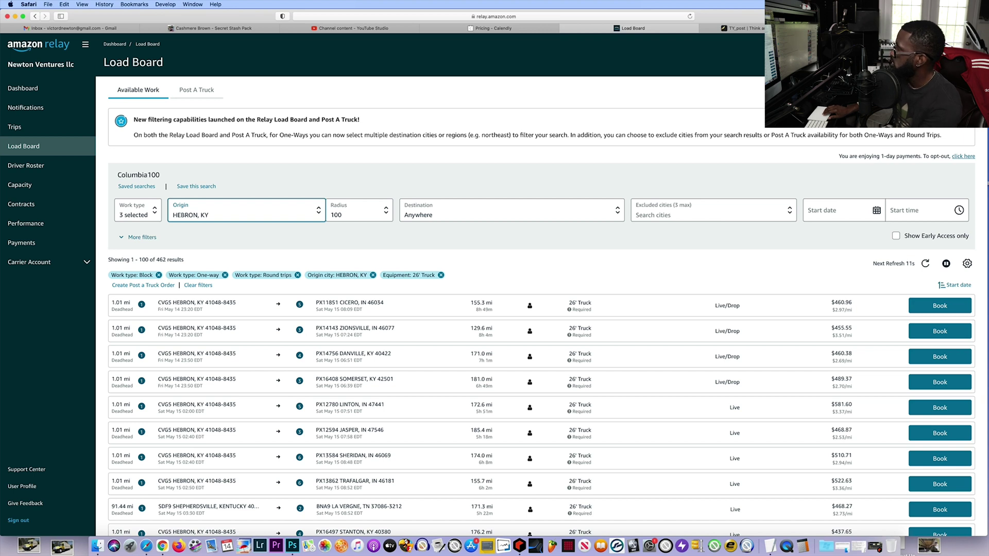
- Set the load search origin to BOISE, ID
click(246, 213)
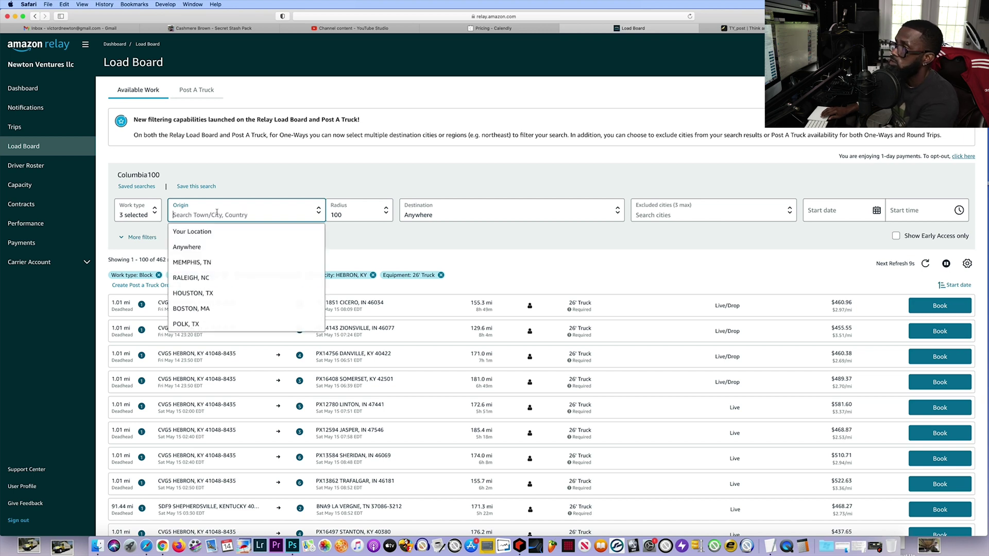
text(boise)
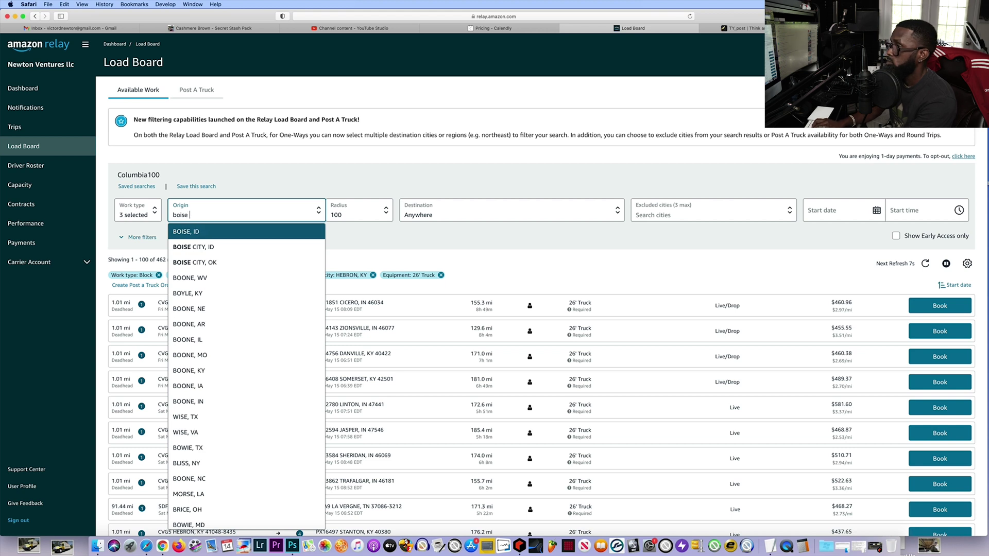
click(189, 234)
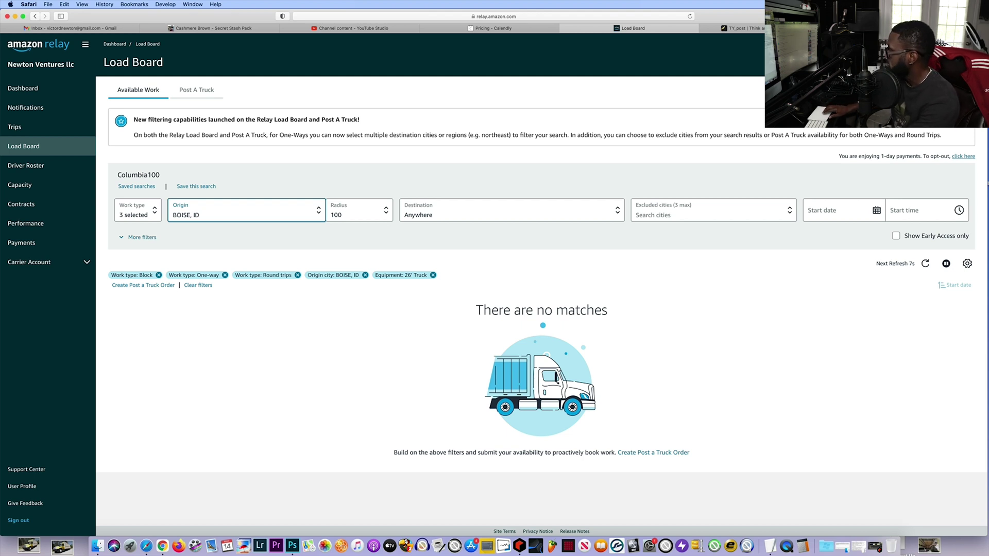
- Set the load search origin to SPOKANE, WA
click(183, 205)
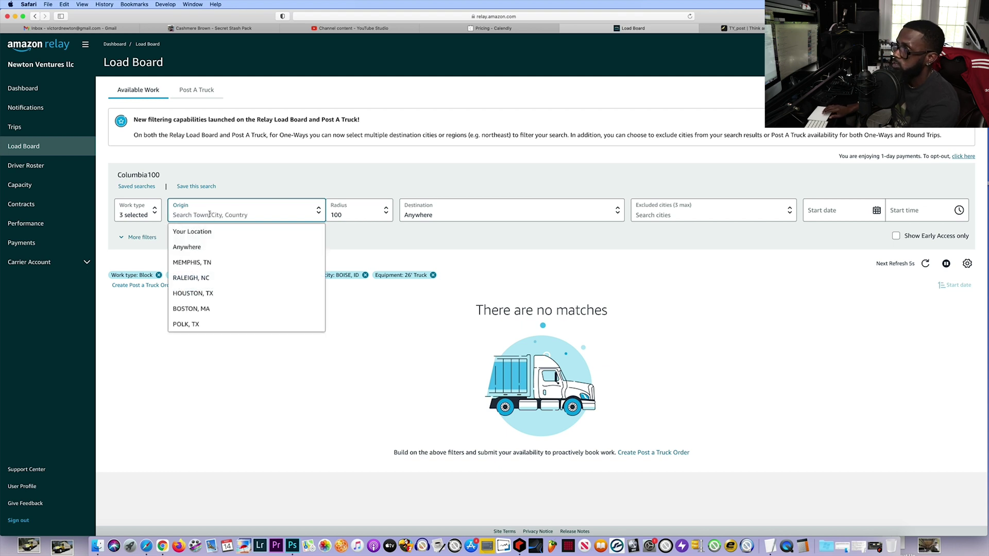
text(spokane)
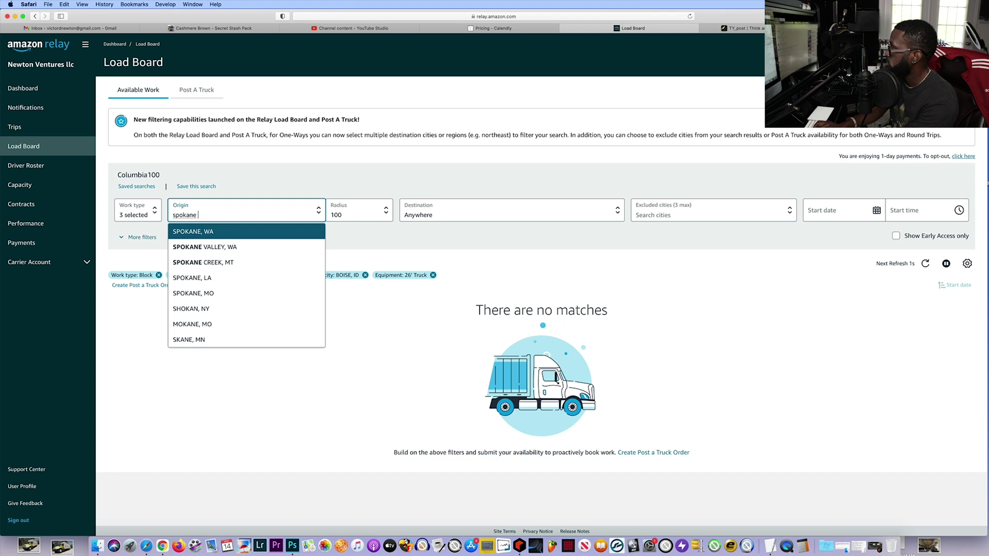
click(189, 232)
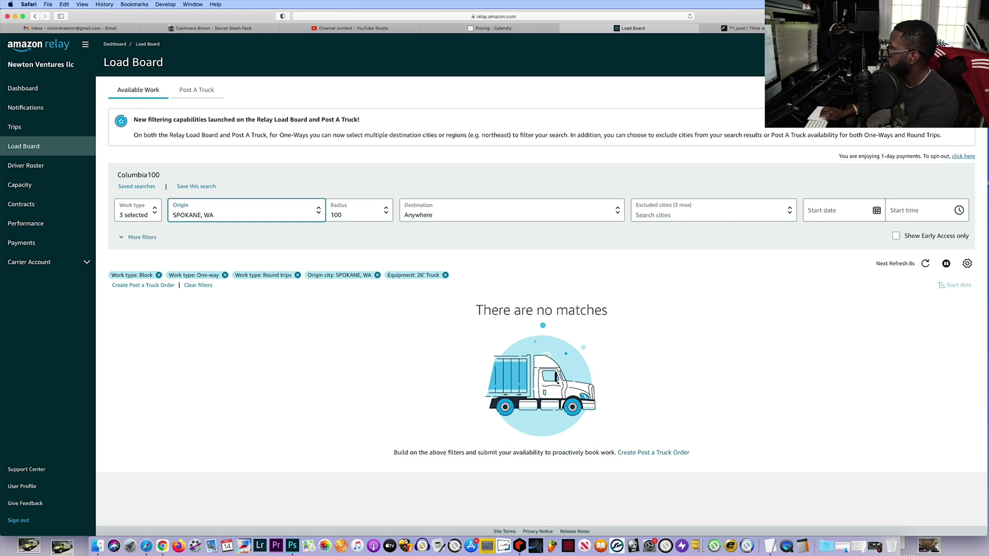
- Set the load search origin to BOSTON, MA
click(224, 216)
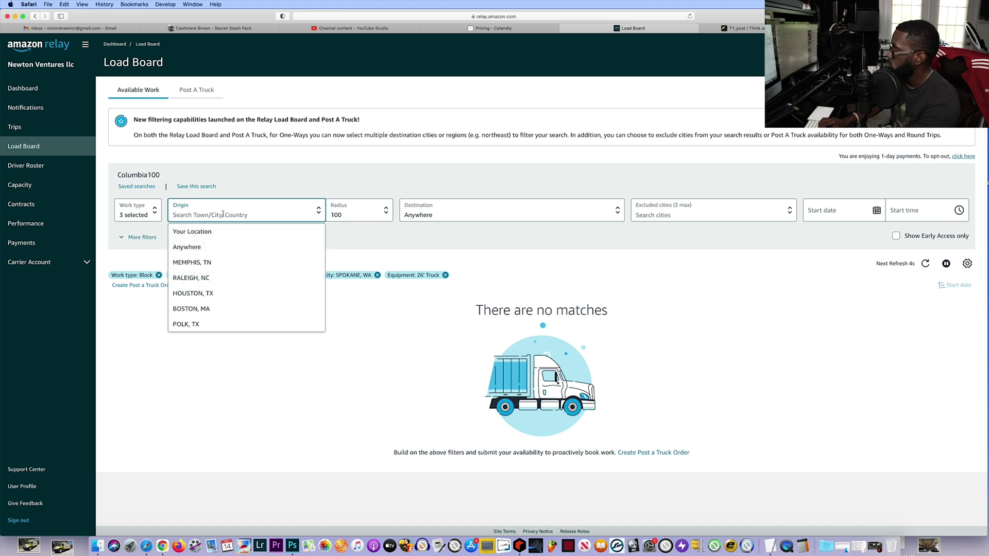
text(boston)
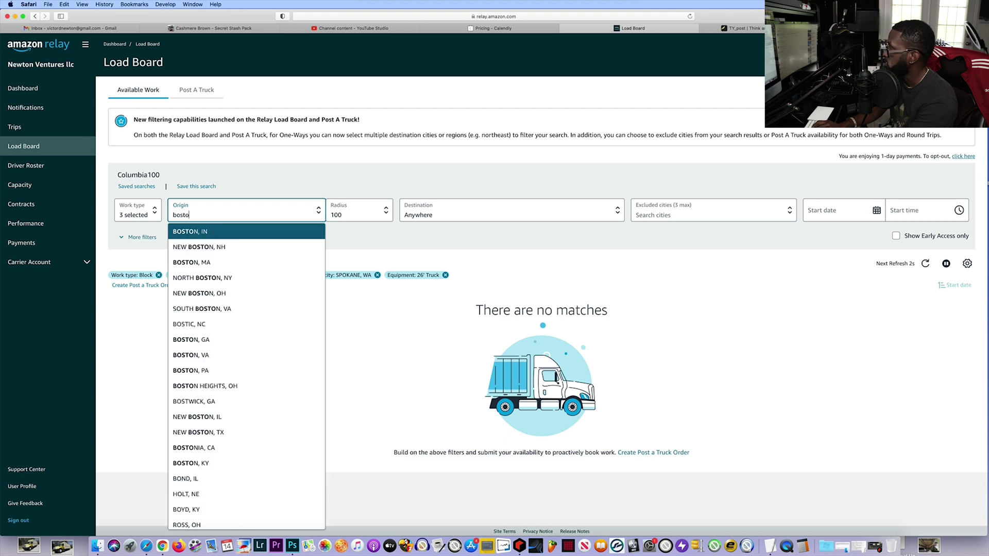
click(205, 264)
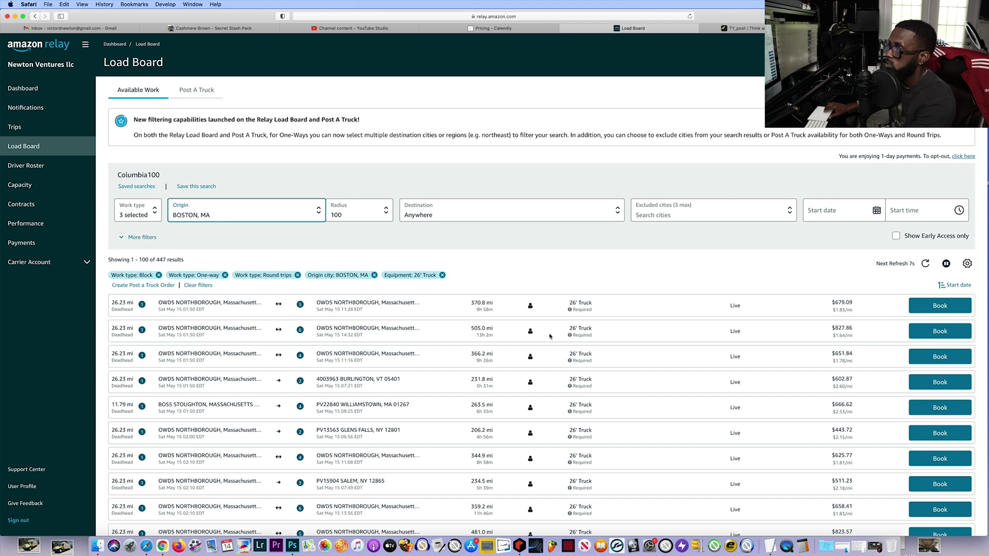
- Examine the trip distances, destinations, trip types, payouts and per-mile rates of the 26' truck loads offered around Boston
scroll(549, 336, down, 2)
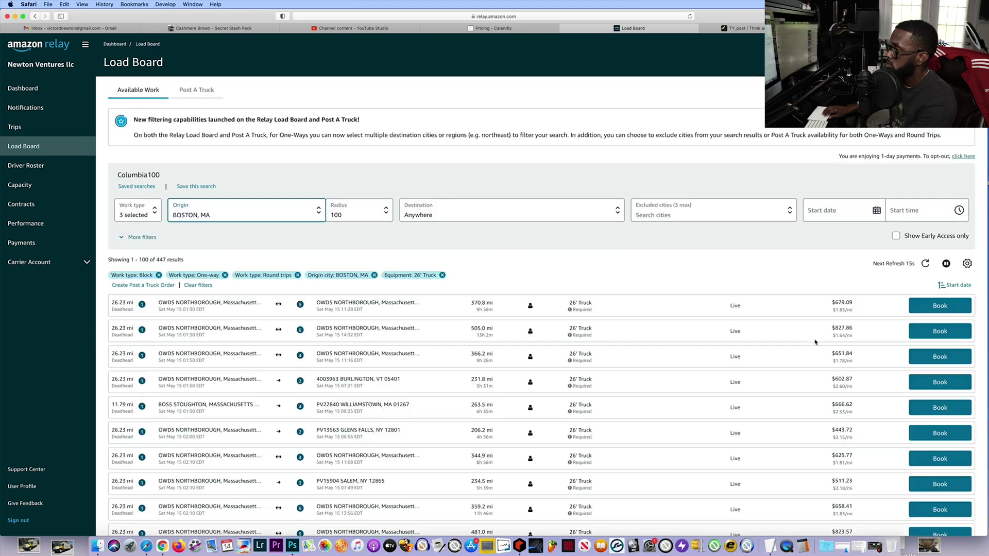
scroll(815, 342, down, 3)
scroll(815, 342, down, 1)
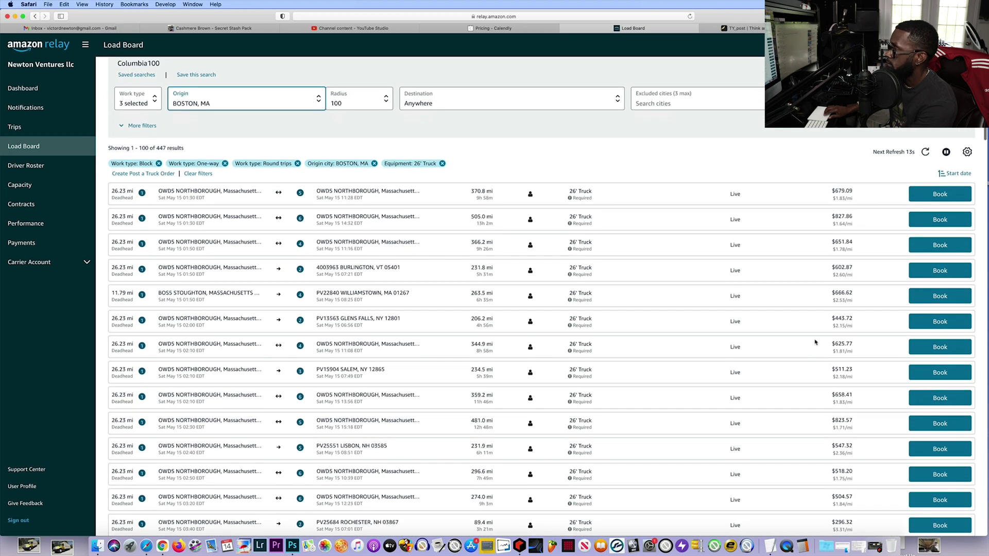
scroll(816, 342, down, 1)
scroll(815, 341, down, 7)
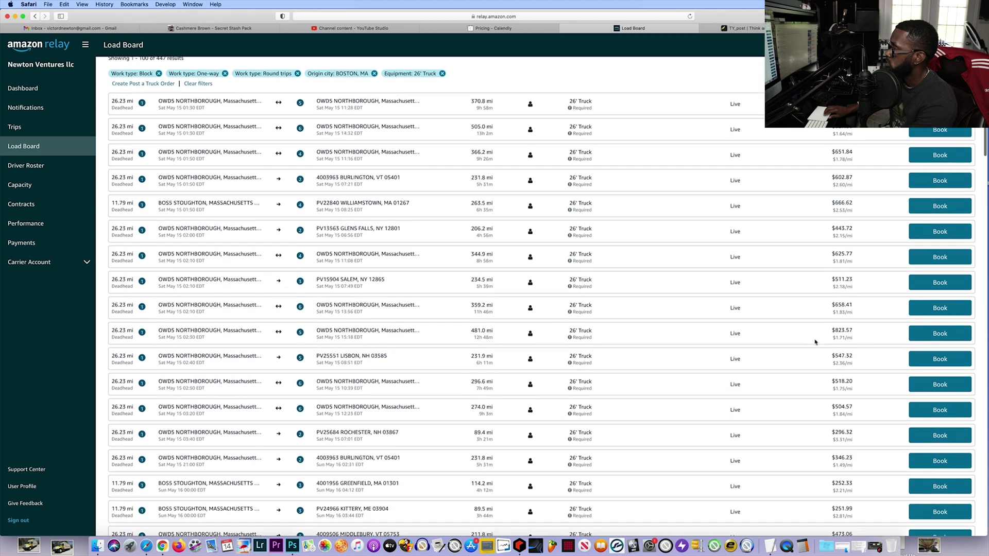
scroll(816, 342, down, 3)
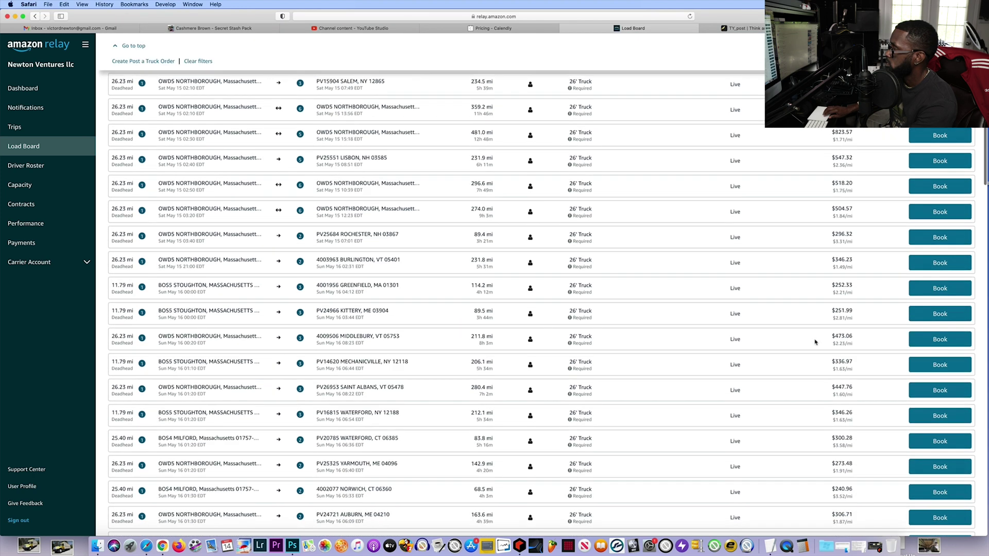
scroll(815, 341, down, 2)
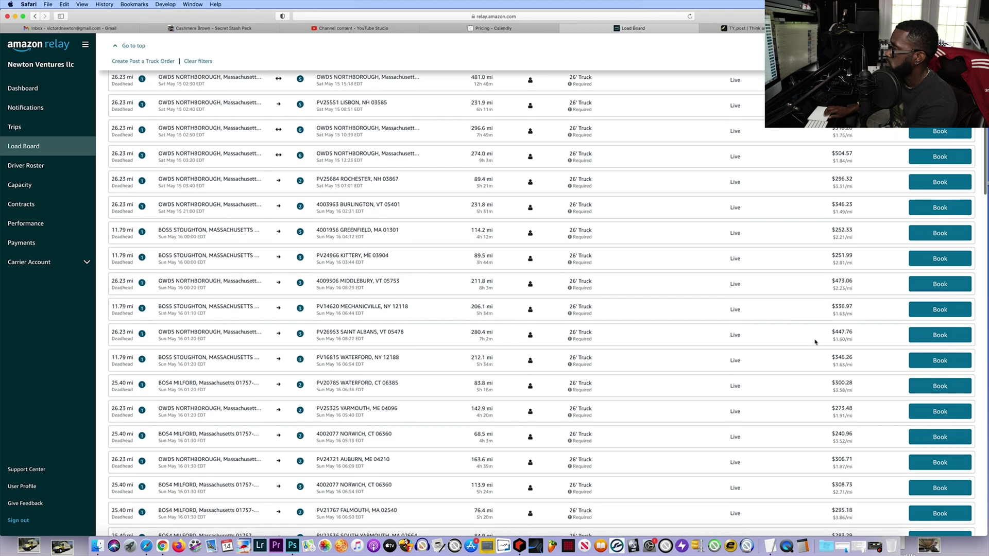
scroll(815, 342, up, 13)
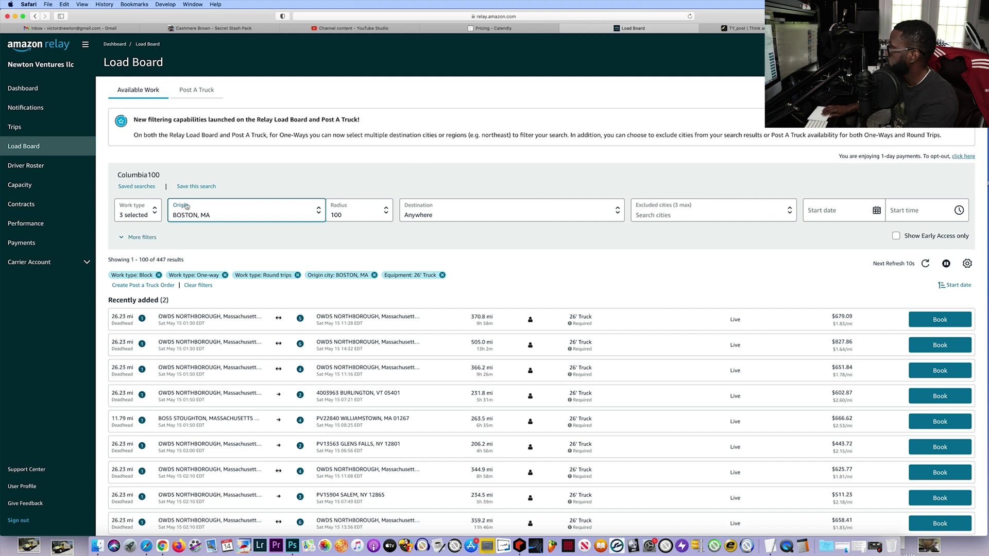
- Set the load search origin to SEATTLE, WA and review the destinations and payouts of the 26' truck loads offered there
click(227, 212)
text(seattle)
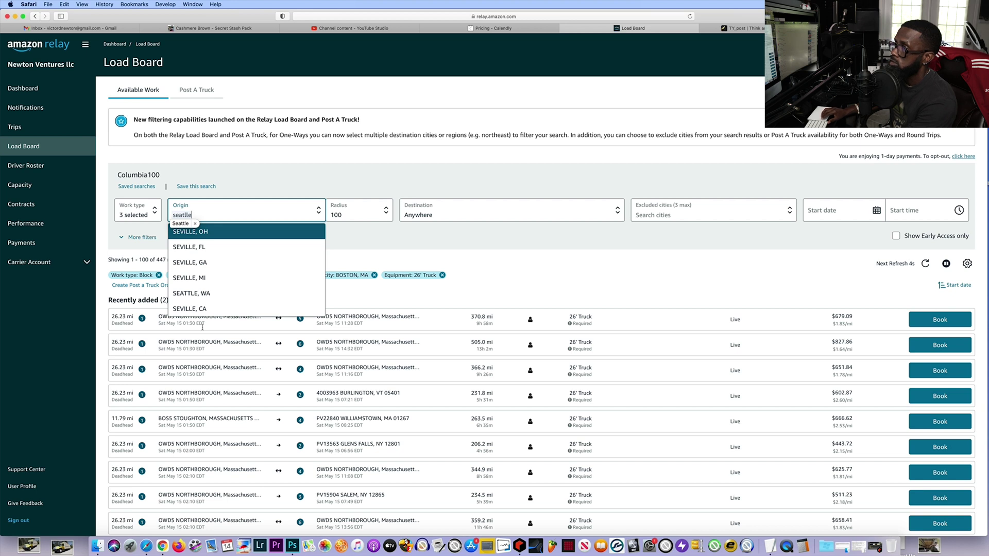
click(194, 296)
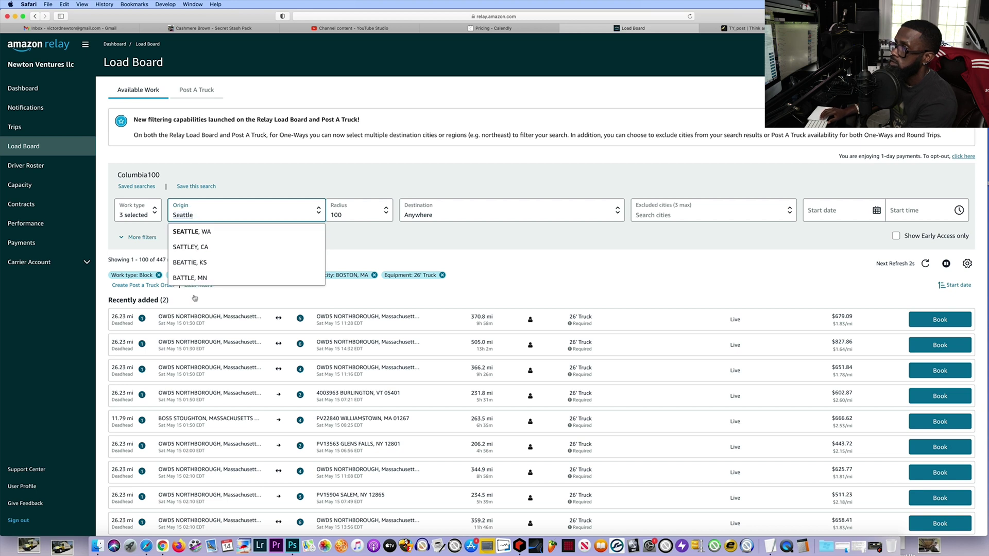
click(194, 233)
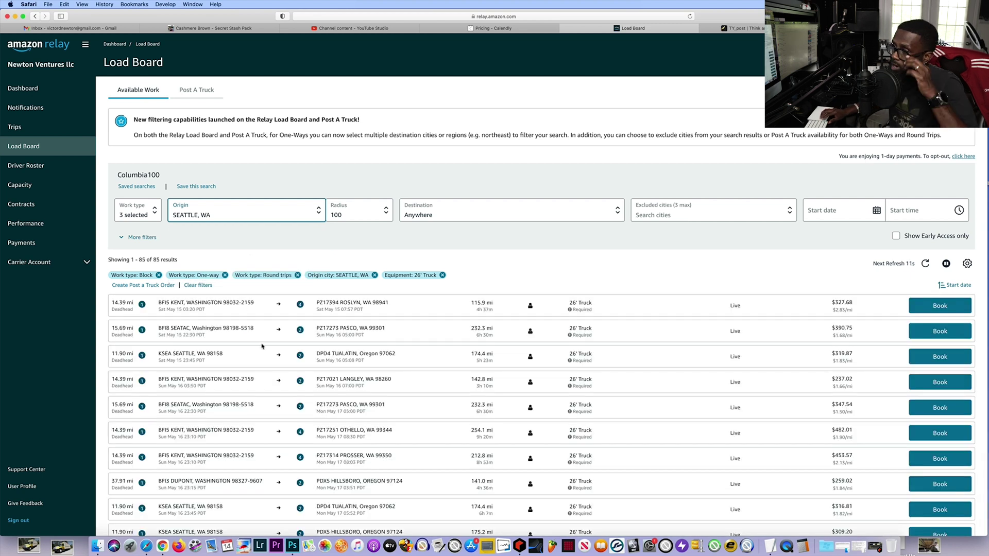
scroll(261, 346, down, 3)
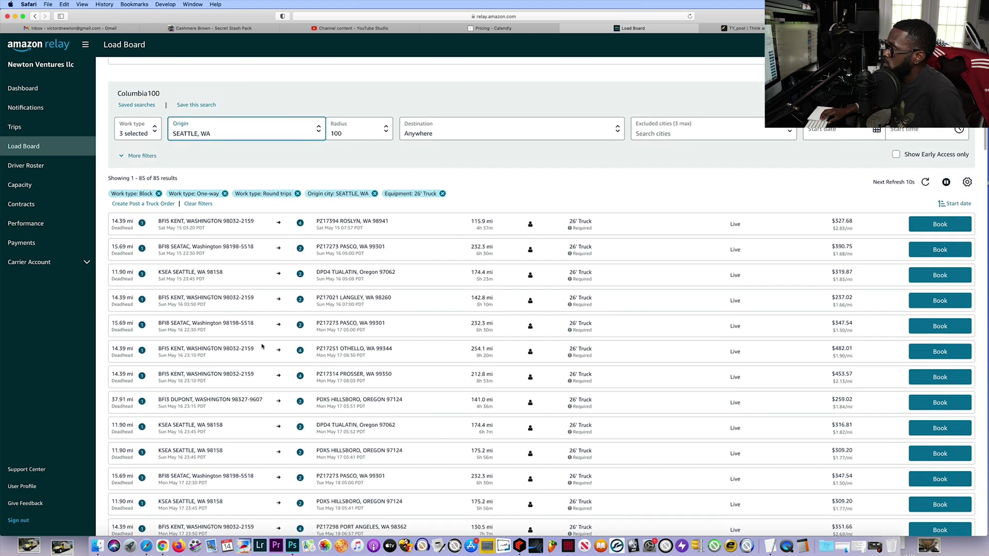
scroll(262, 346, down, 3)
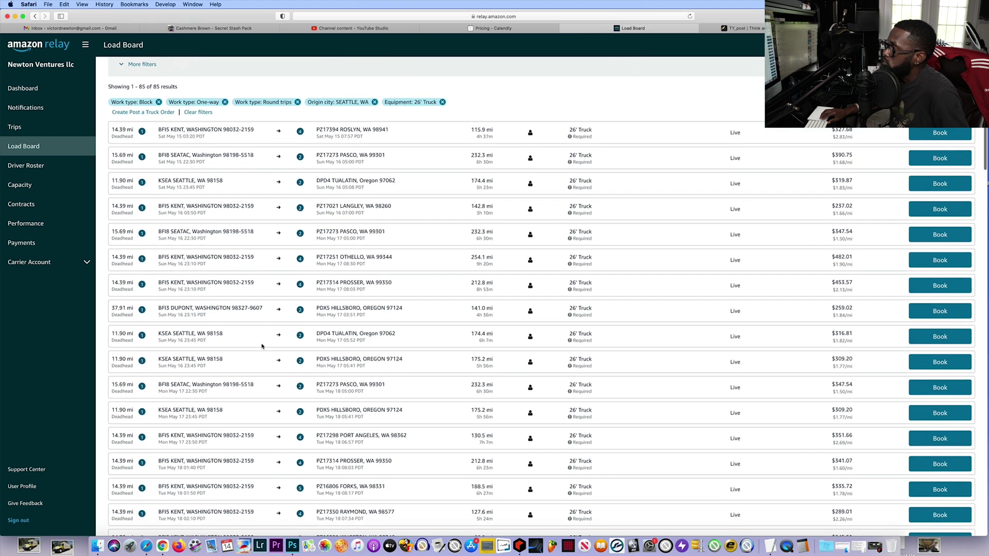
scroll(262, 346, down, 1)
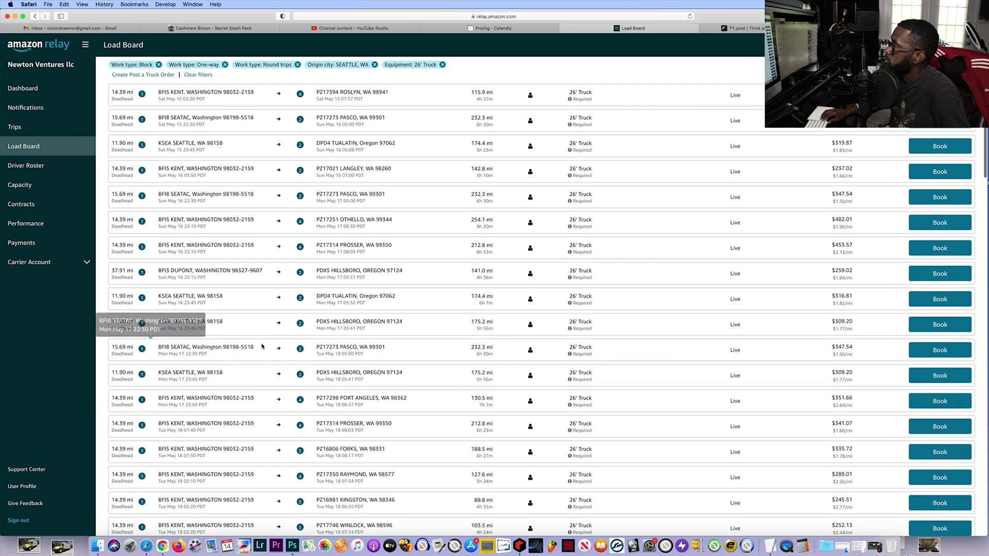
scroll(261, 346, up, 7)
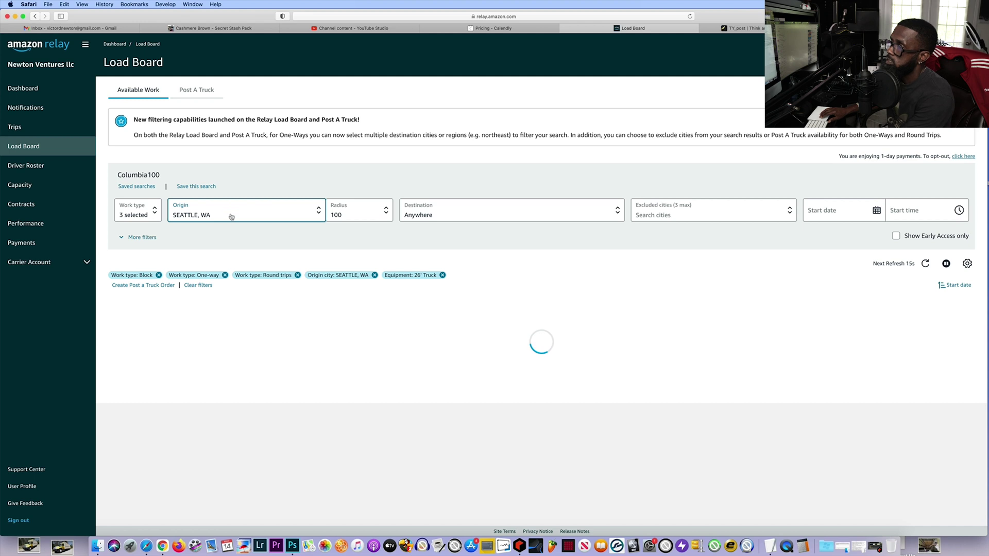
- Set the load search origin to ATLANTA, GA
click(231, 217)
text(atlant)
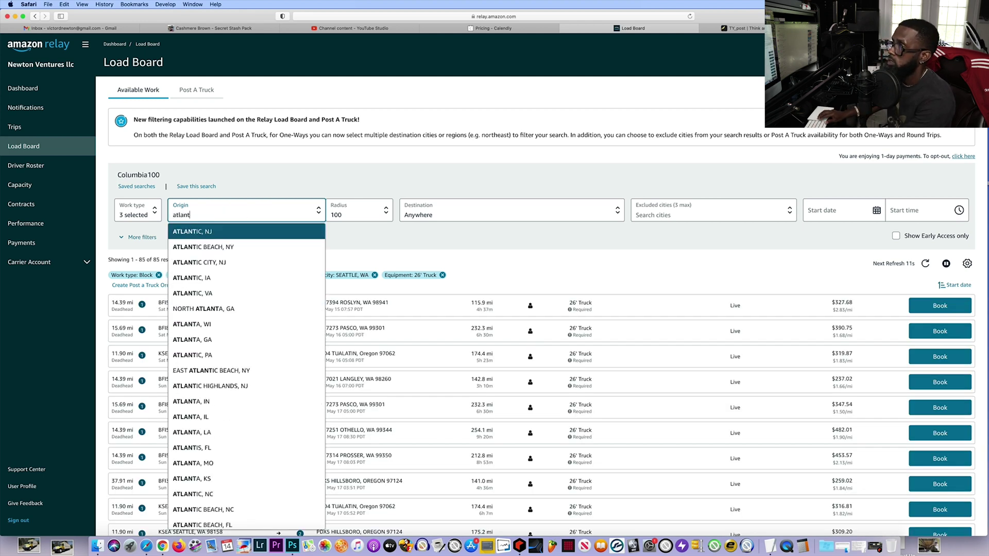
key(BackSpace)
key(BackSpace)
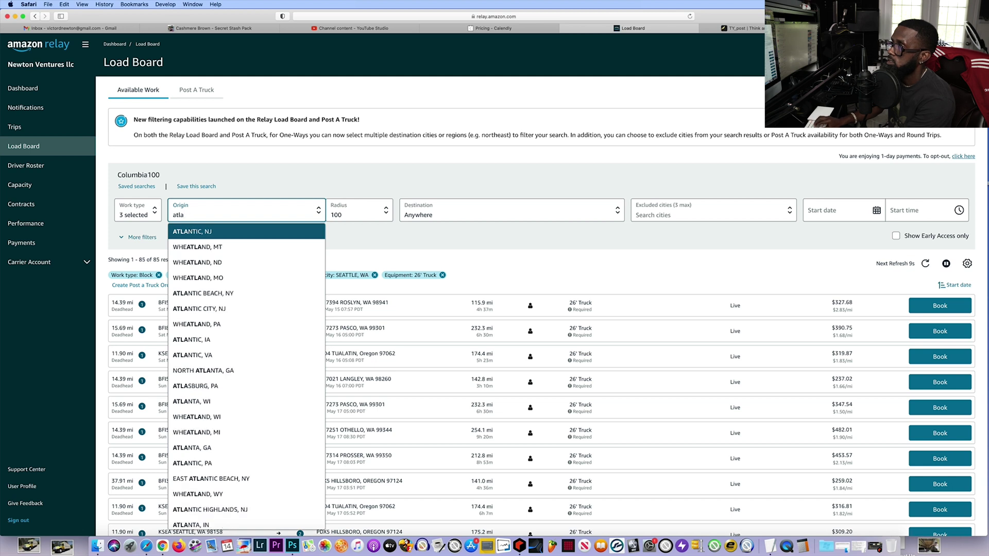
text(nta)
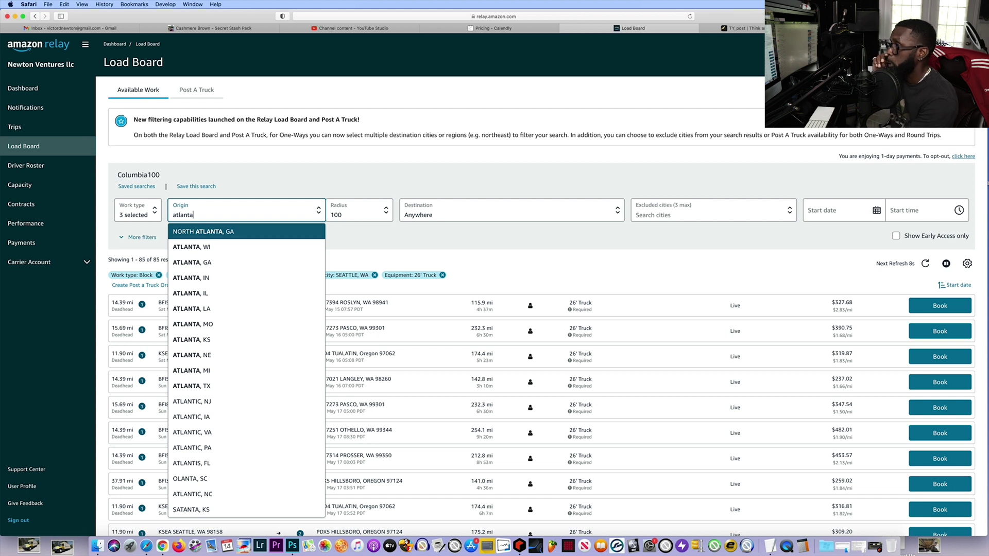
click(204, 263)
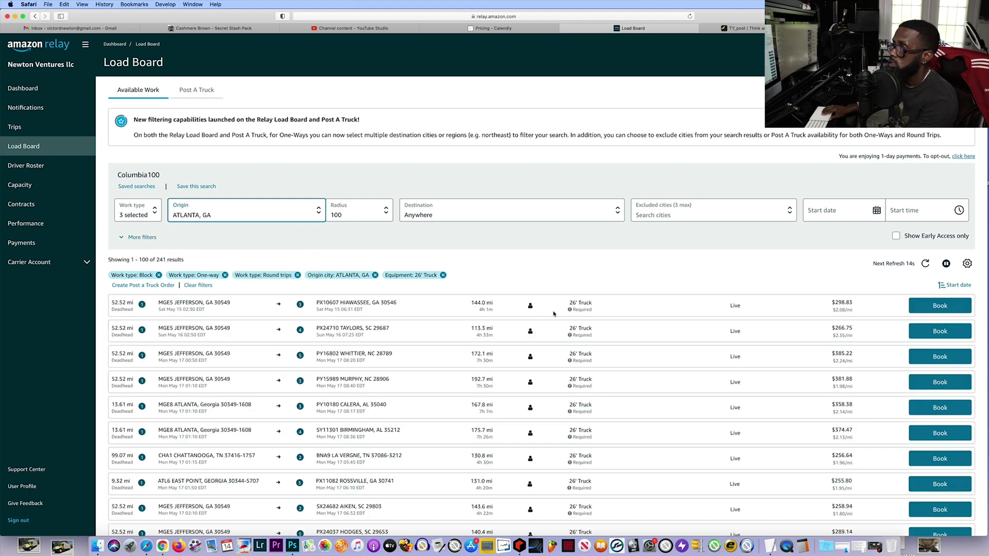
- Examine the deadhead miles, destinations, trip lengths, payouts and per-mile rates of the 26' truck loads offered around Atlanta
scroll(662, 292, down, 2)
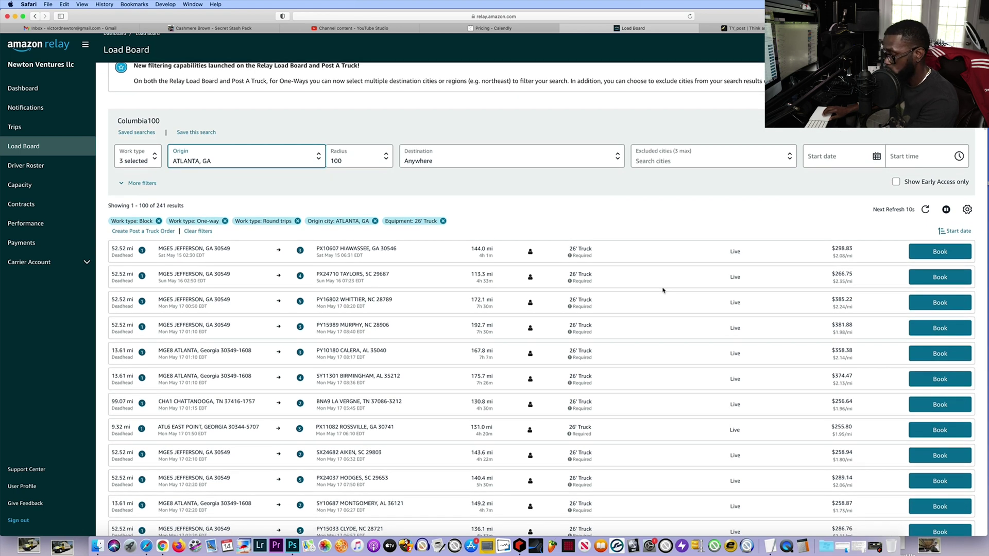
scroll(663, 290, down, 2)
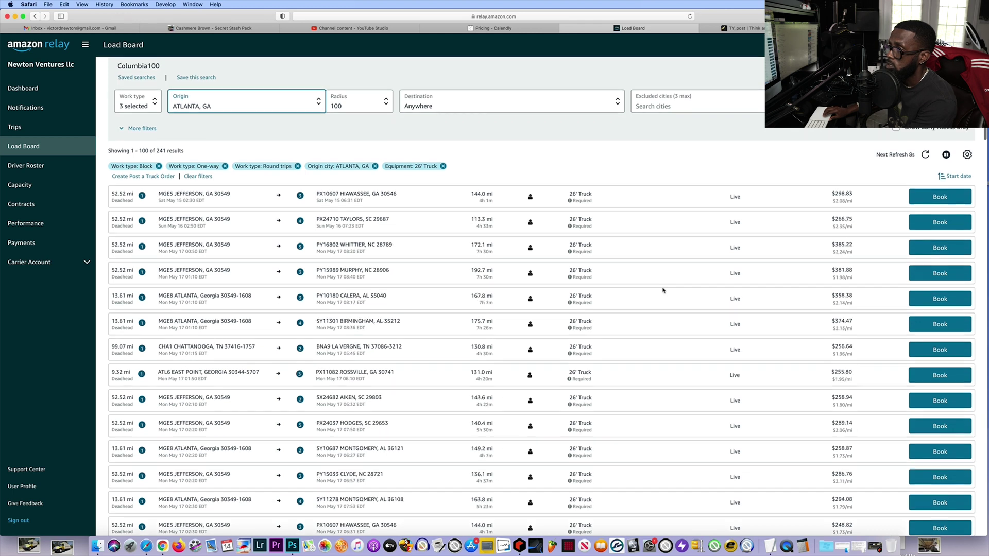
scroll(663, 290, up, 1)
scroll(663, 290, down, 5)
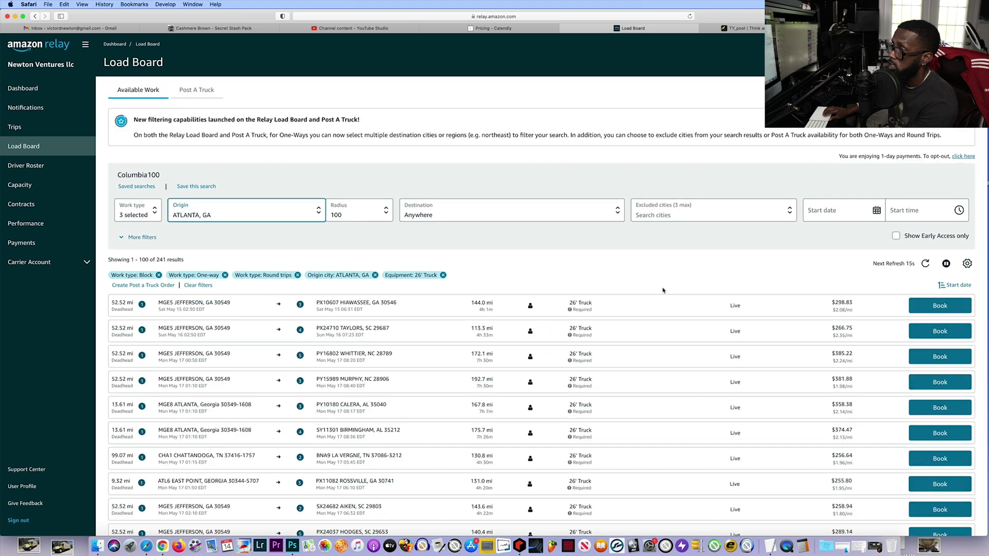
scroll(483, 388, down, 10)
scroll(483, 387, down, 10)
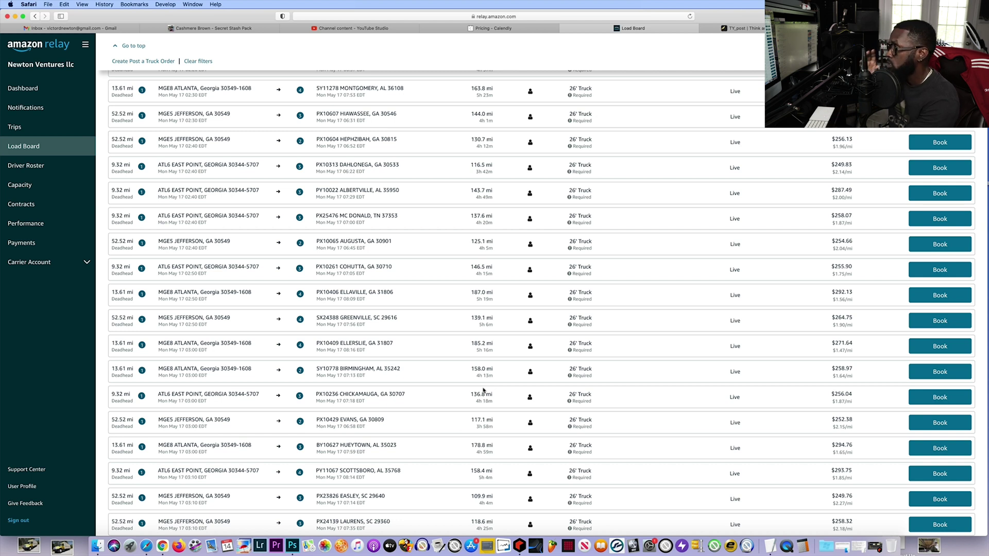
scroll(483, 390, down, 2)
scroll(483, 387, down, 3)
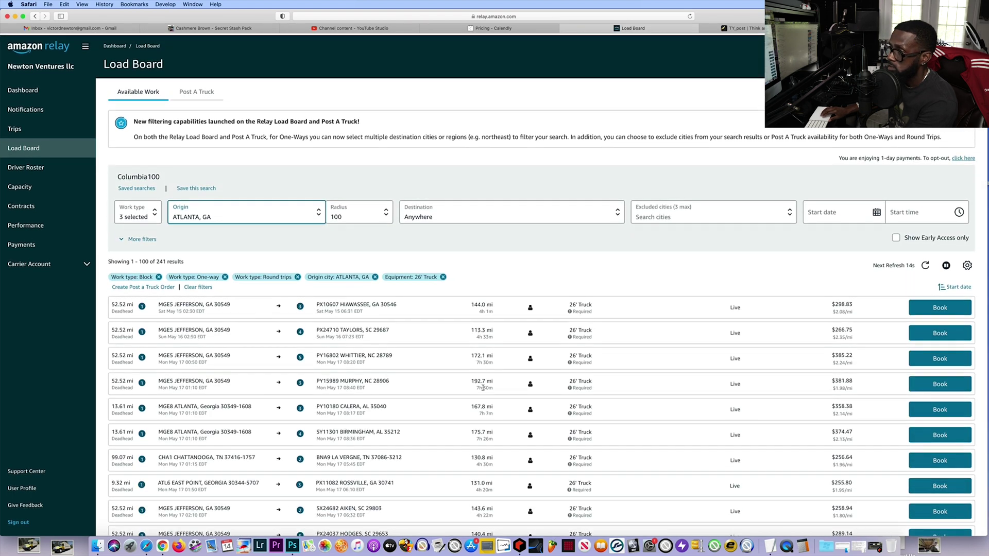
scroll(483, 388, down, 1)
scroll(483, 387, up, 1)
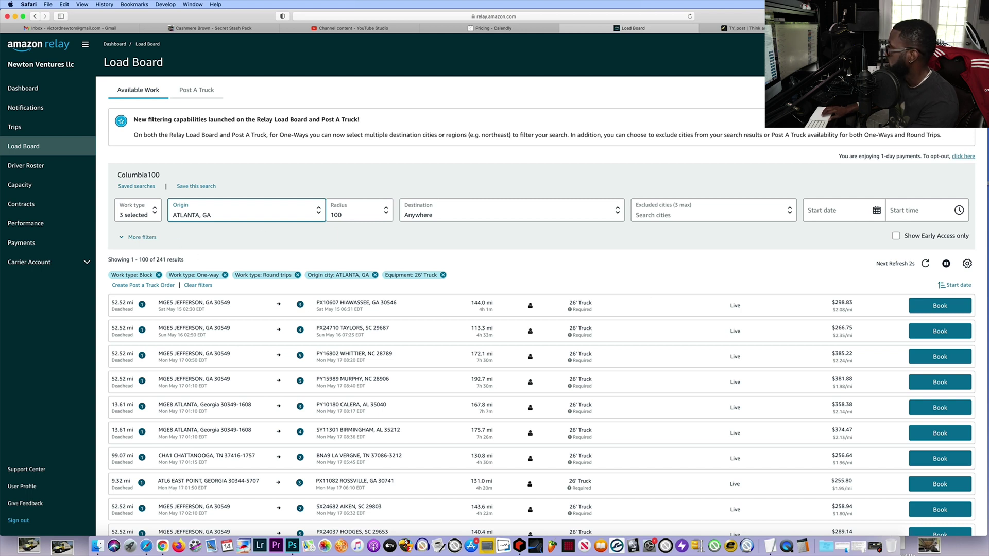
- Set the load search origin to CHARLOTTE, NC and review the 26' truck loads offered there
click(222, 212)
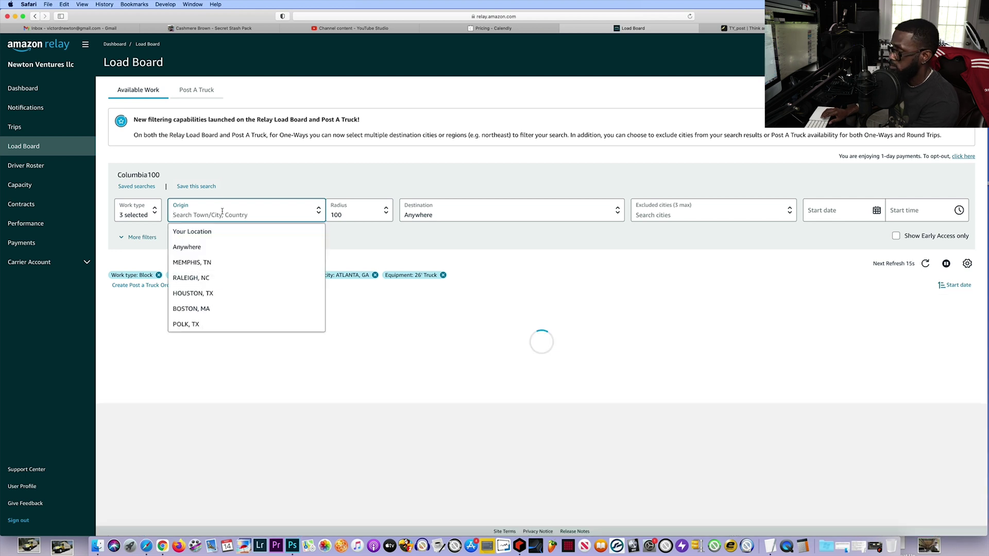
text(charloo)
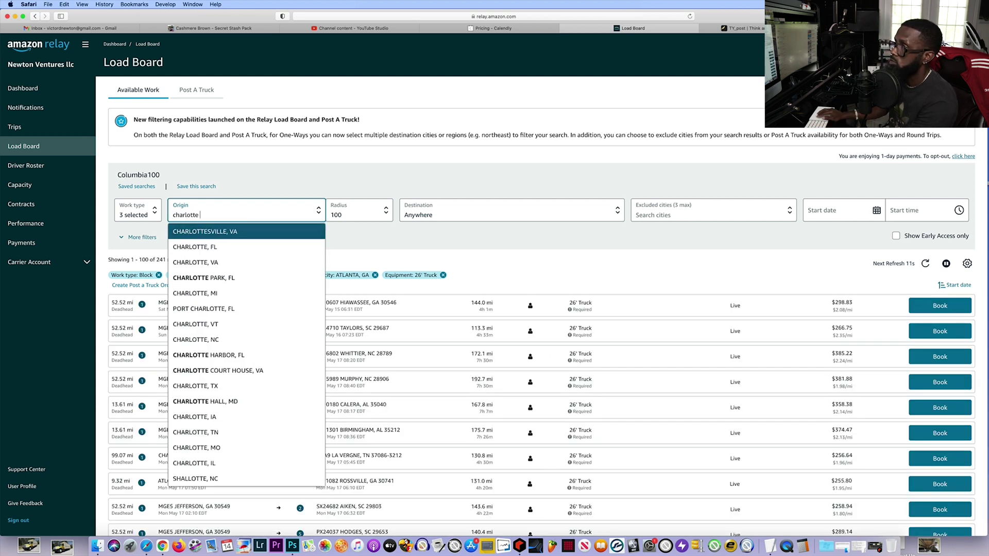
click(192, 339)
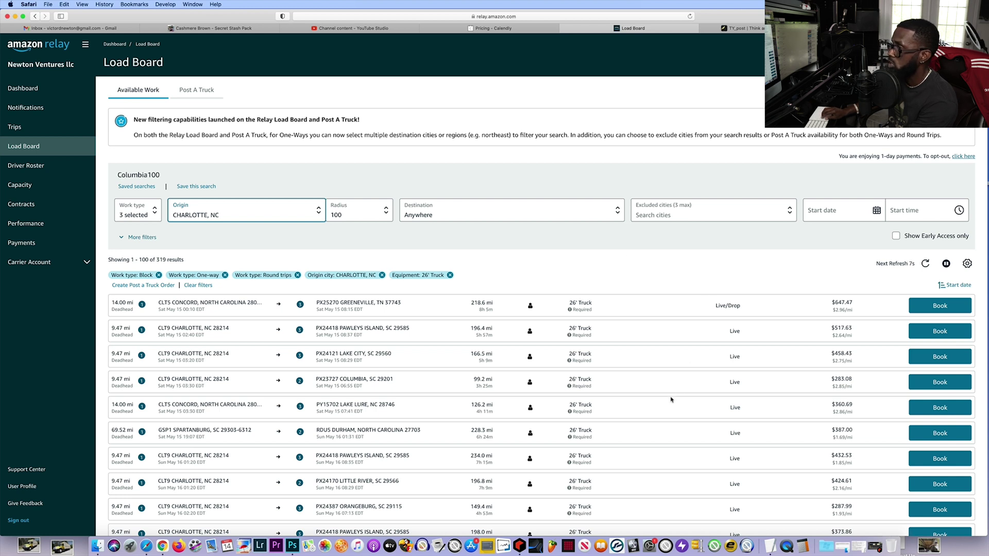
scroll(670, 400, down, 4)
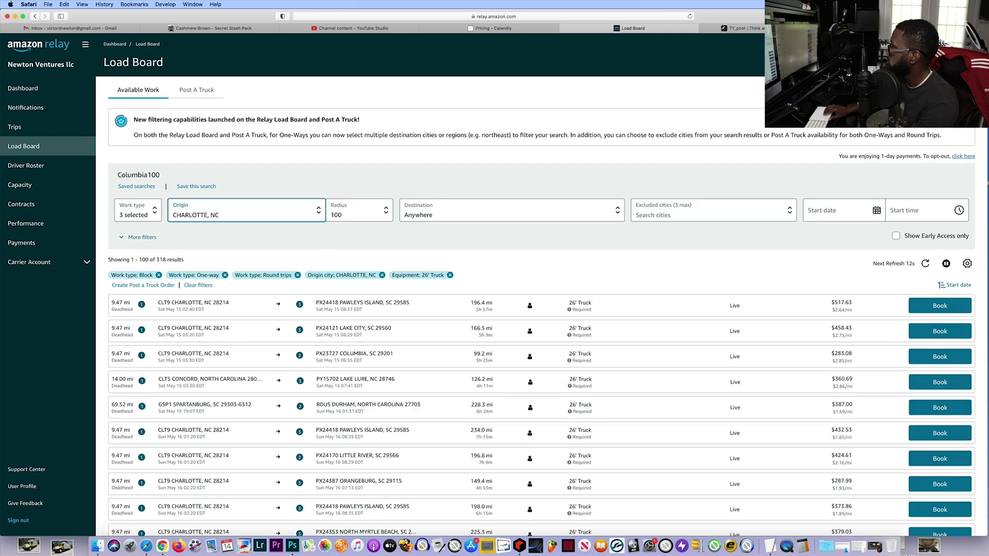
- Set the load search origin to CLEVELAND, OH
click(231, 213)
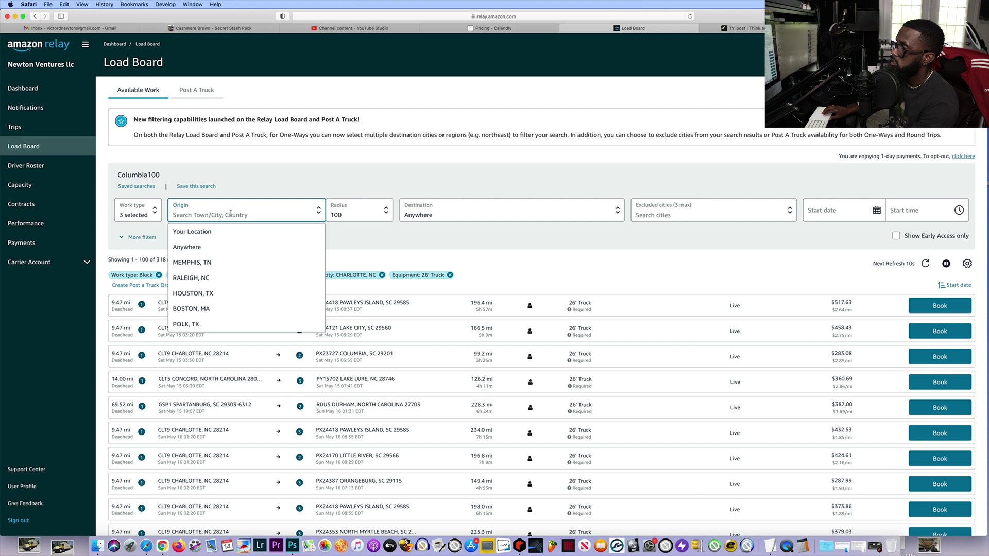
text(c)
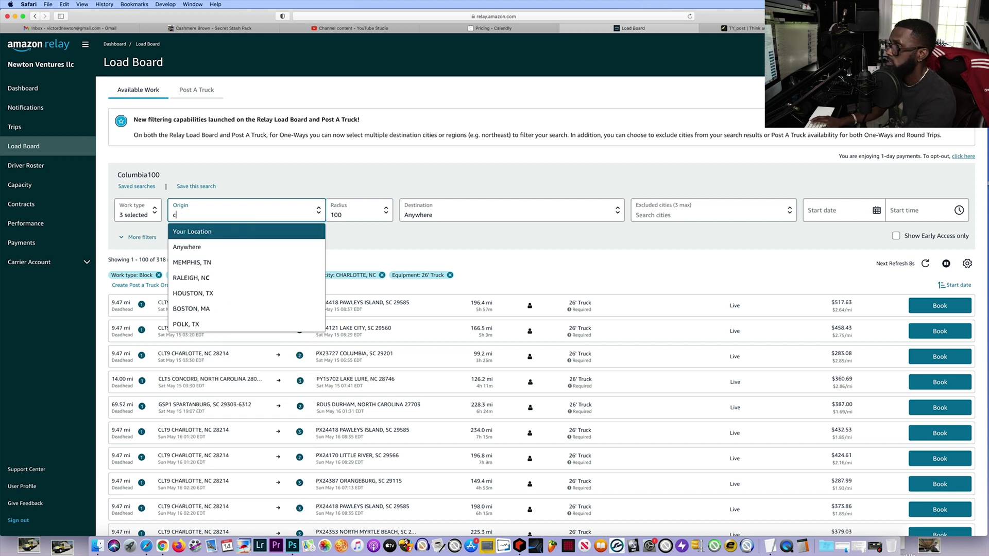
text(level)
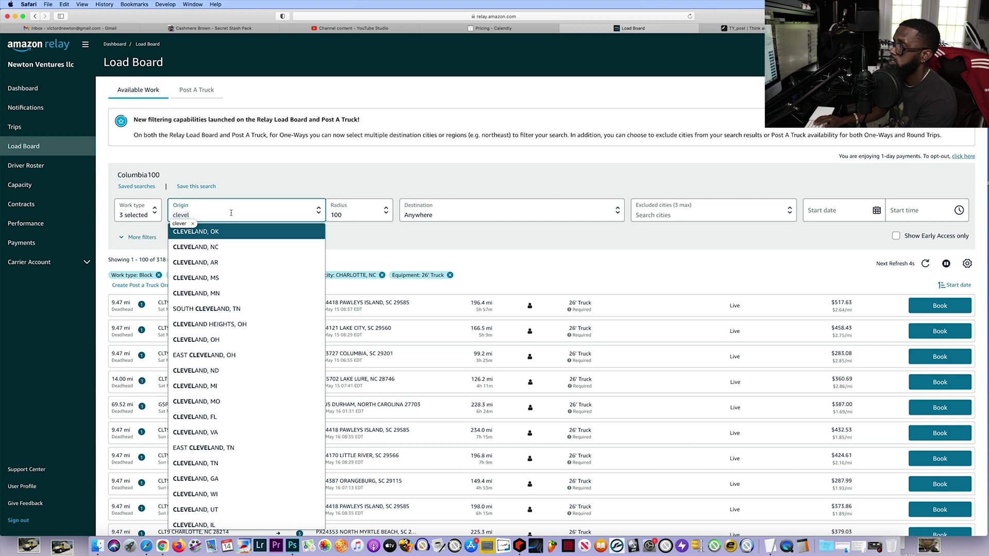
text(and)
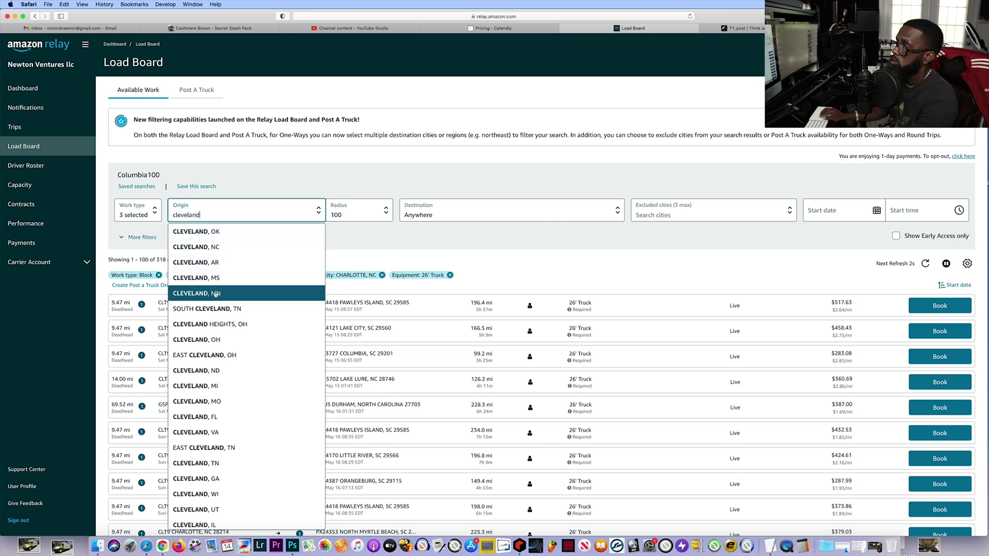
click(205, 340)
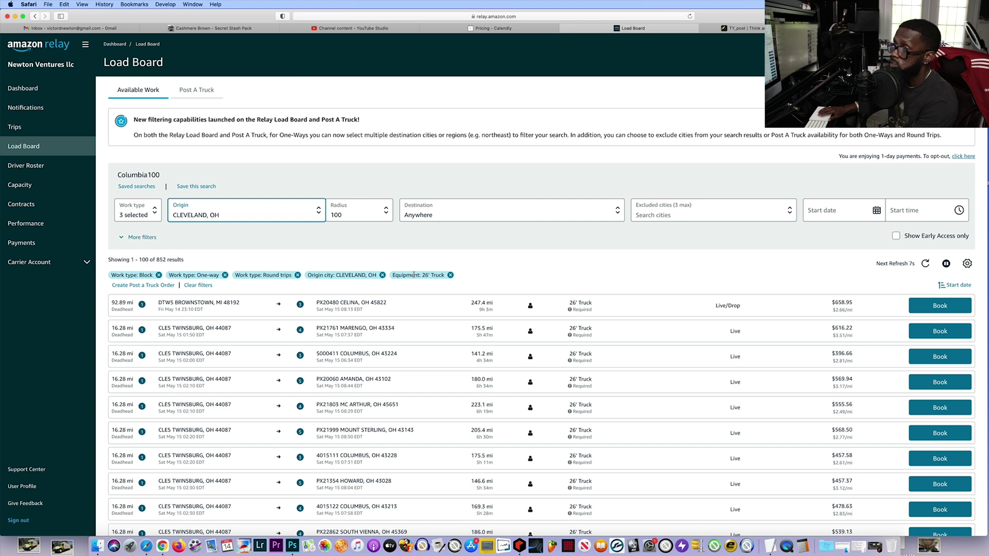
- Examine the destinations, trip lengths, payouts and per-mile rates of the 26' truck loads offered around Cleveland
scroll(673, 290, down, 5)
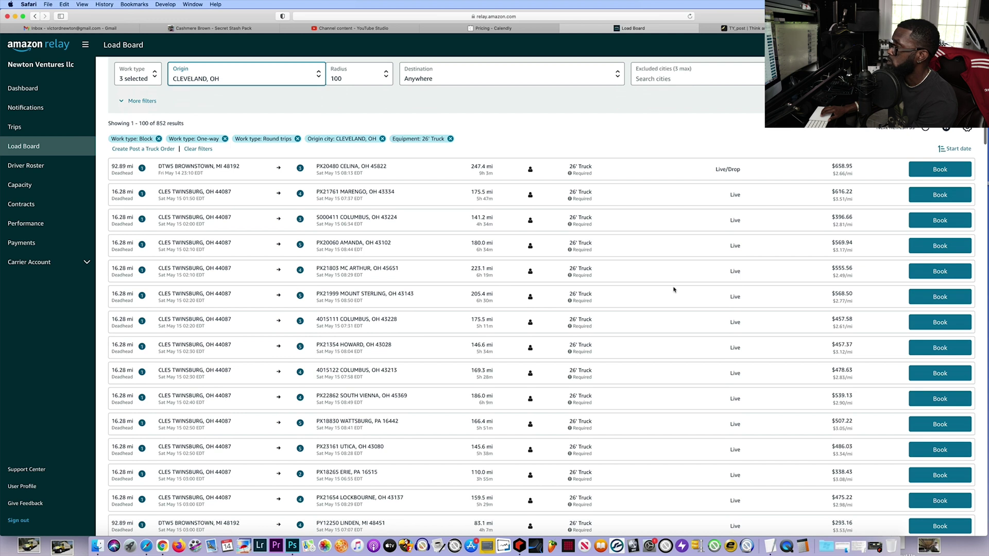
scroll(674, 289, up, 5)
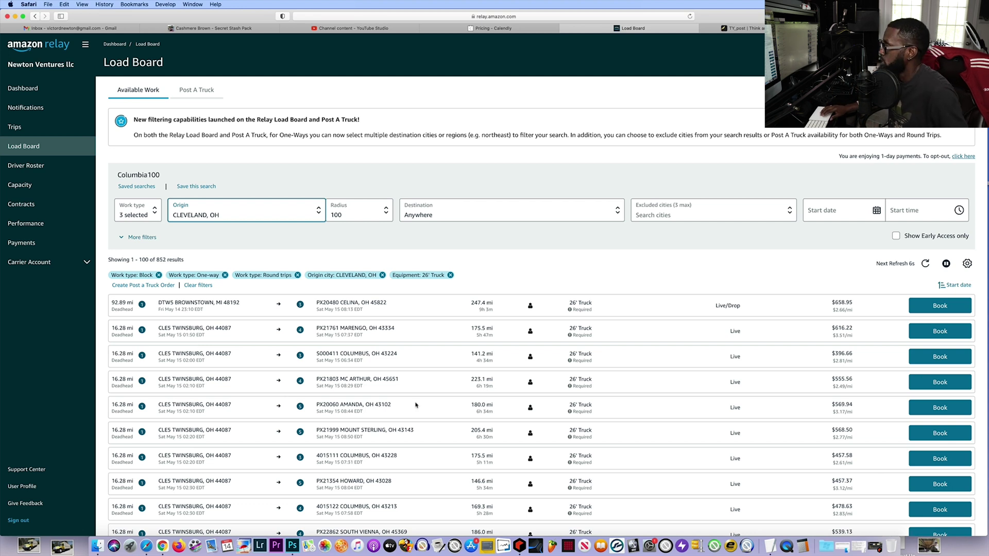
scroll(416, 405, down, 3)
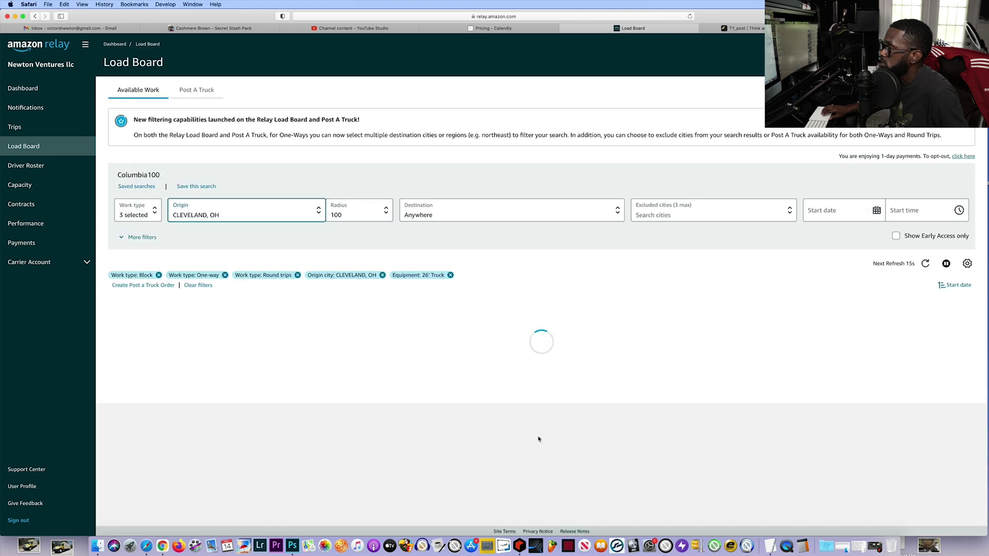
scroll(554, 430, down, 2)
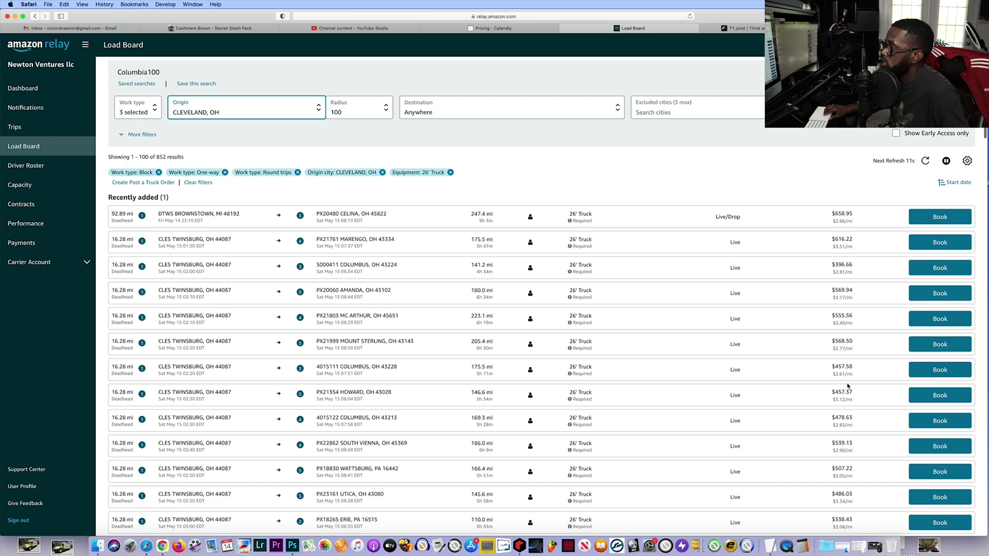
scroll(847, 386, down, 10)
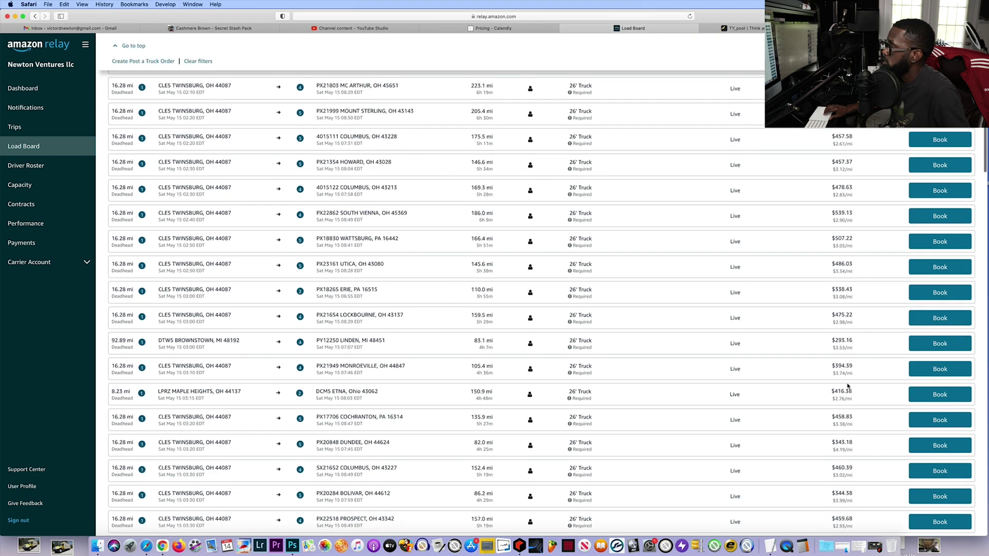
scroll(846, 381, down, 2)
scroll(848, 383, down, 5)
scroll(848, 386, down, 3)
scroll(848, 385, down, 3)
scroll(848, 386, up, 20)
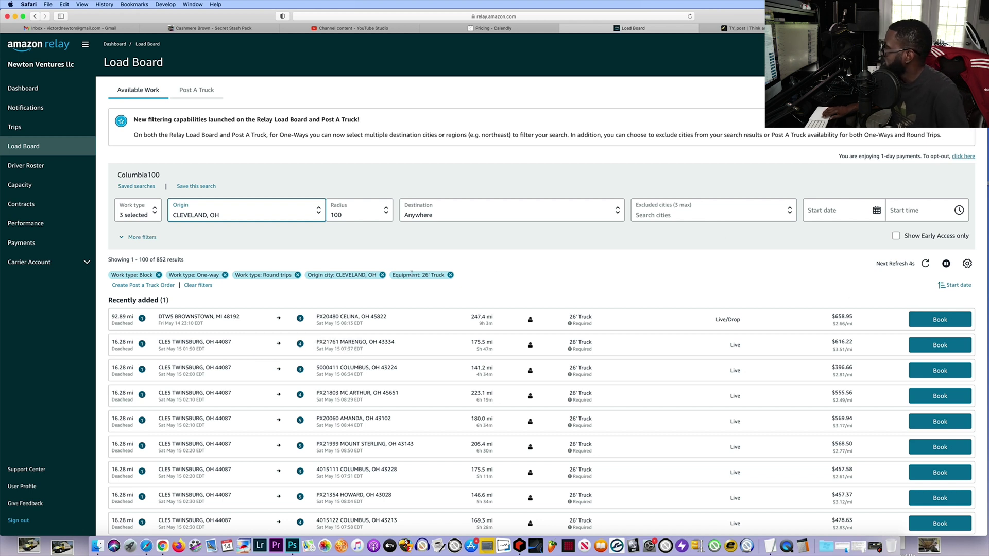
- Set the load search origin to SACRAMENTO, CA
click(235, 213)
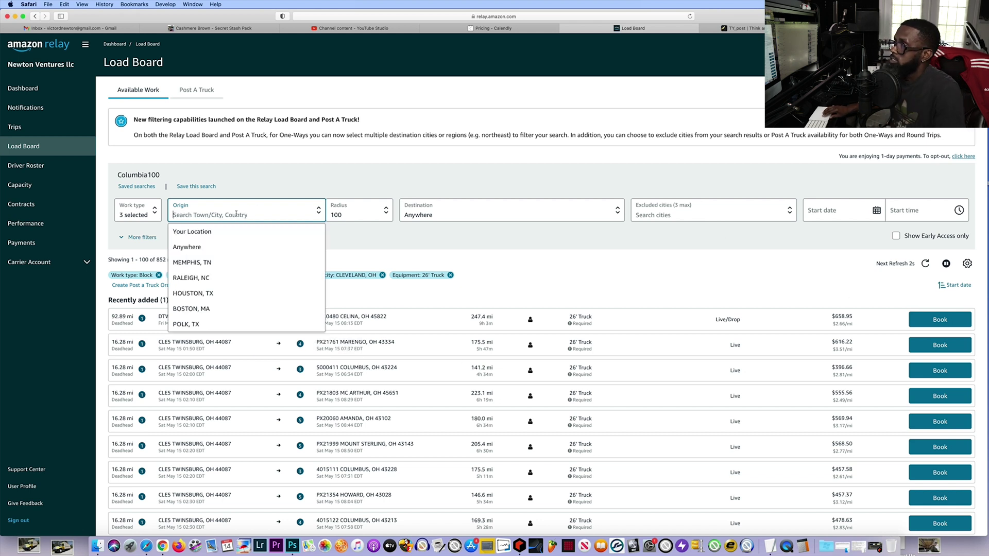
text(sac)
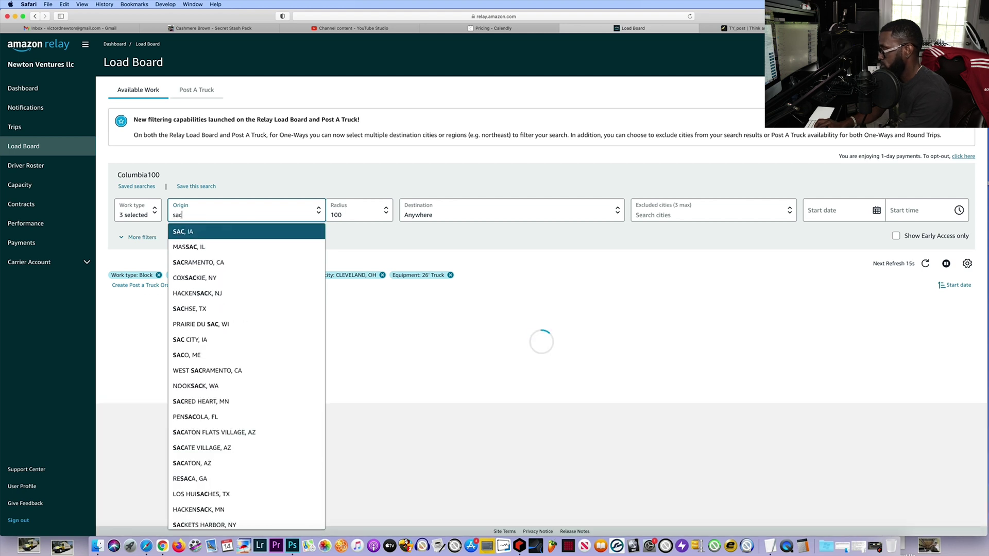
text(re)
key(BackSpace)
text(a)
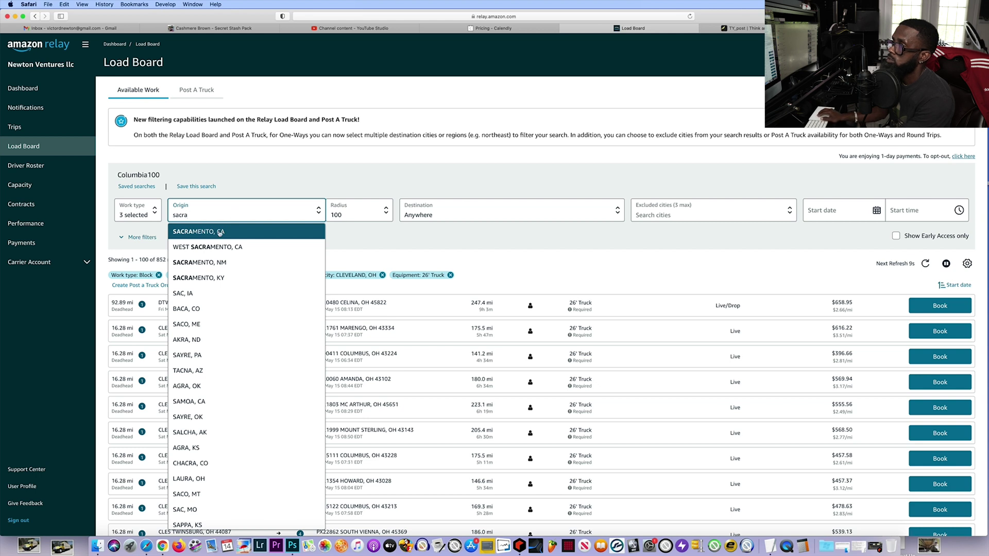
click(218, 232)
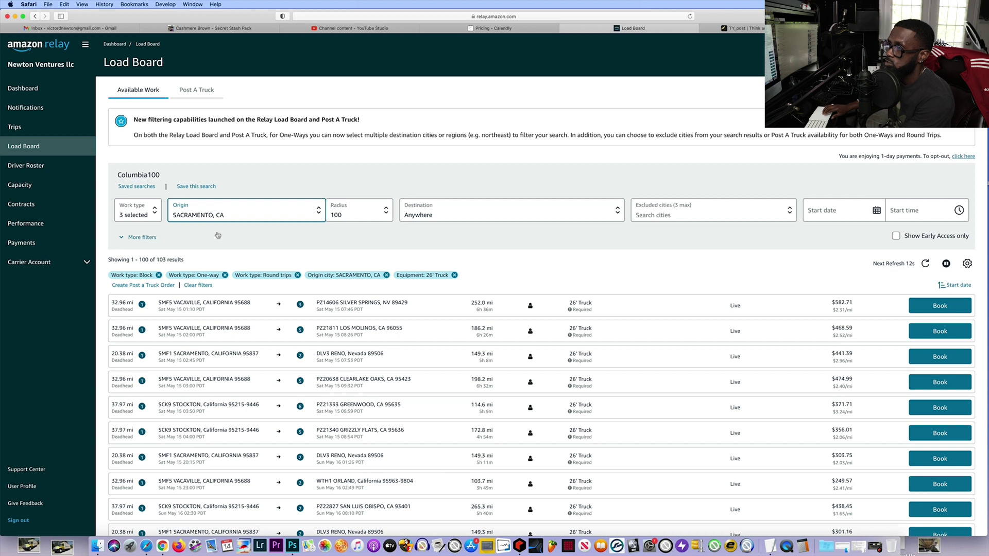
- Review the pickup sites, destinations, mileages and payouts of the 26' truck loads offered around Sacramento
scroll(661, 410, down, 2)
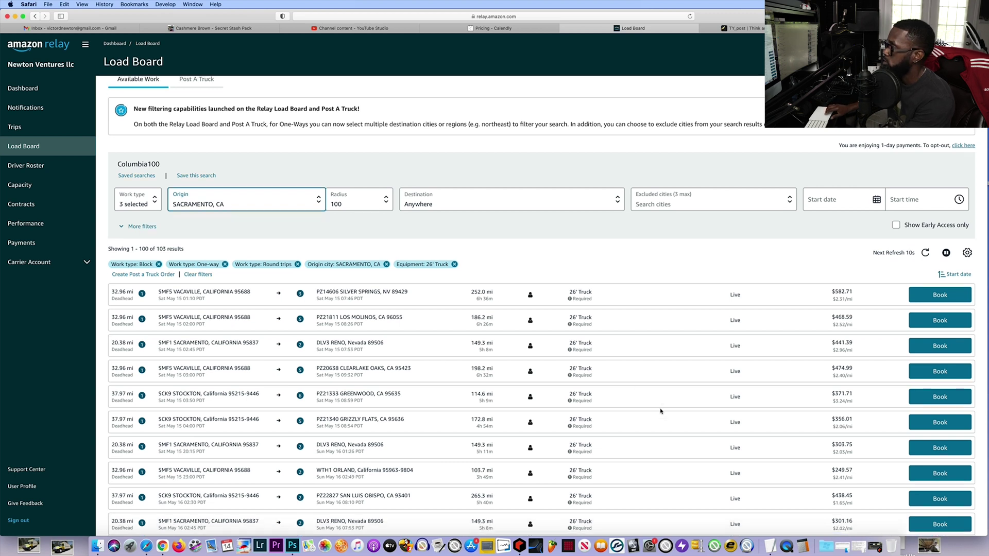
scroll(661, 410, down, 6)
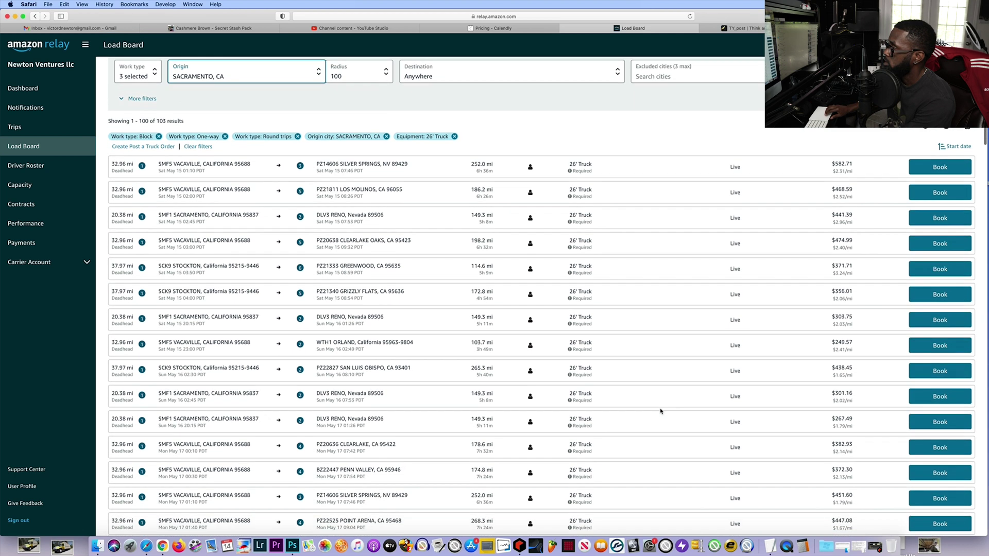
scroll(661, 410, up, 7)
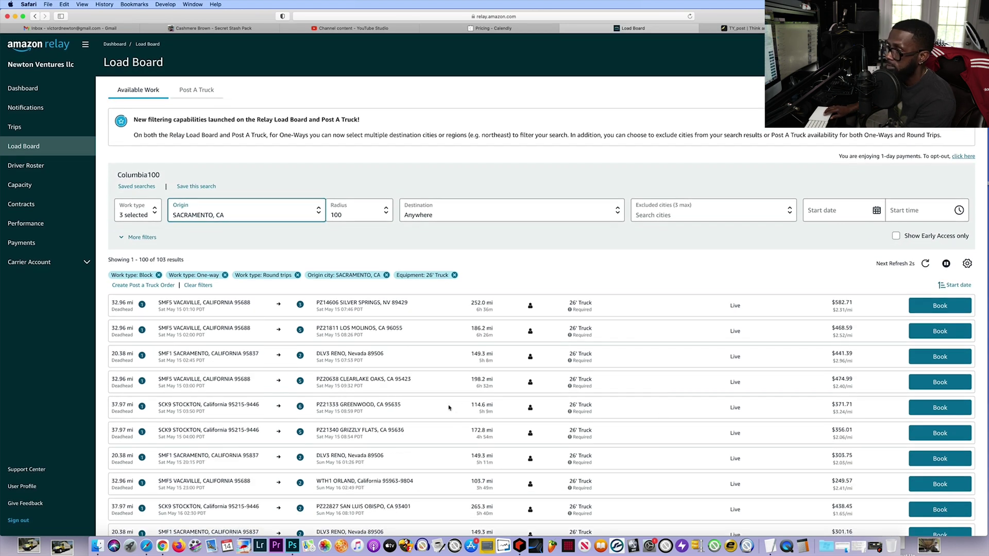
scroll(448, 407, down, 2)
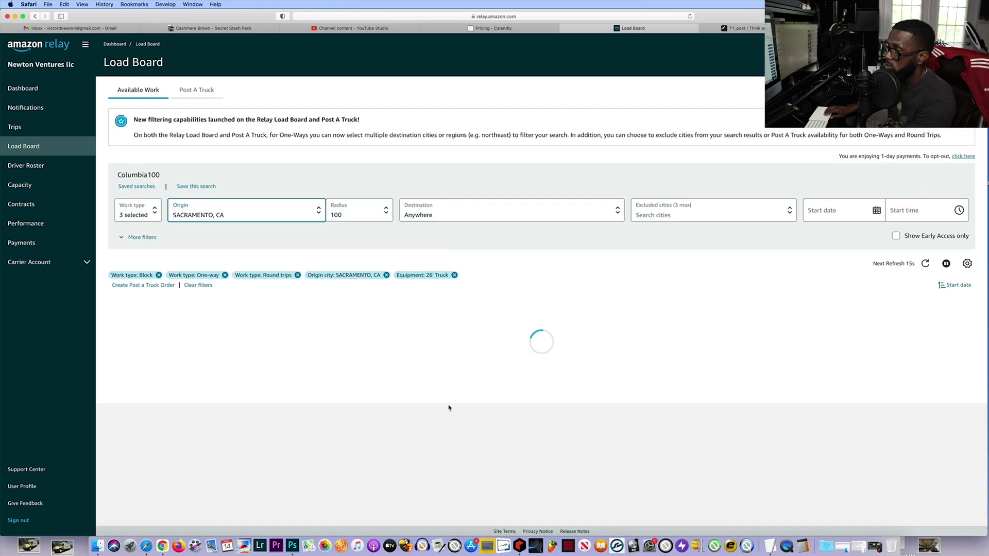